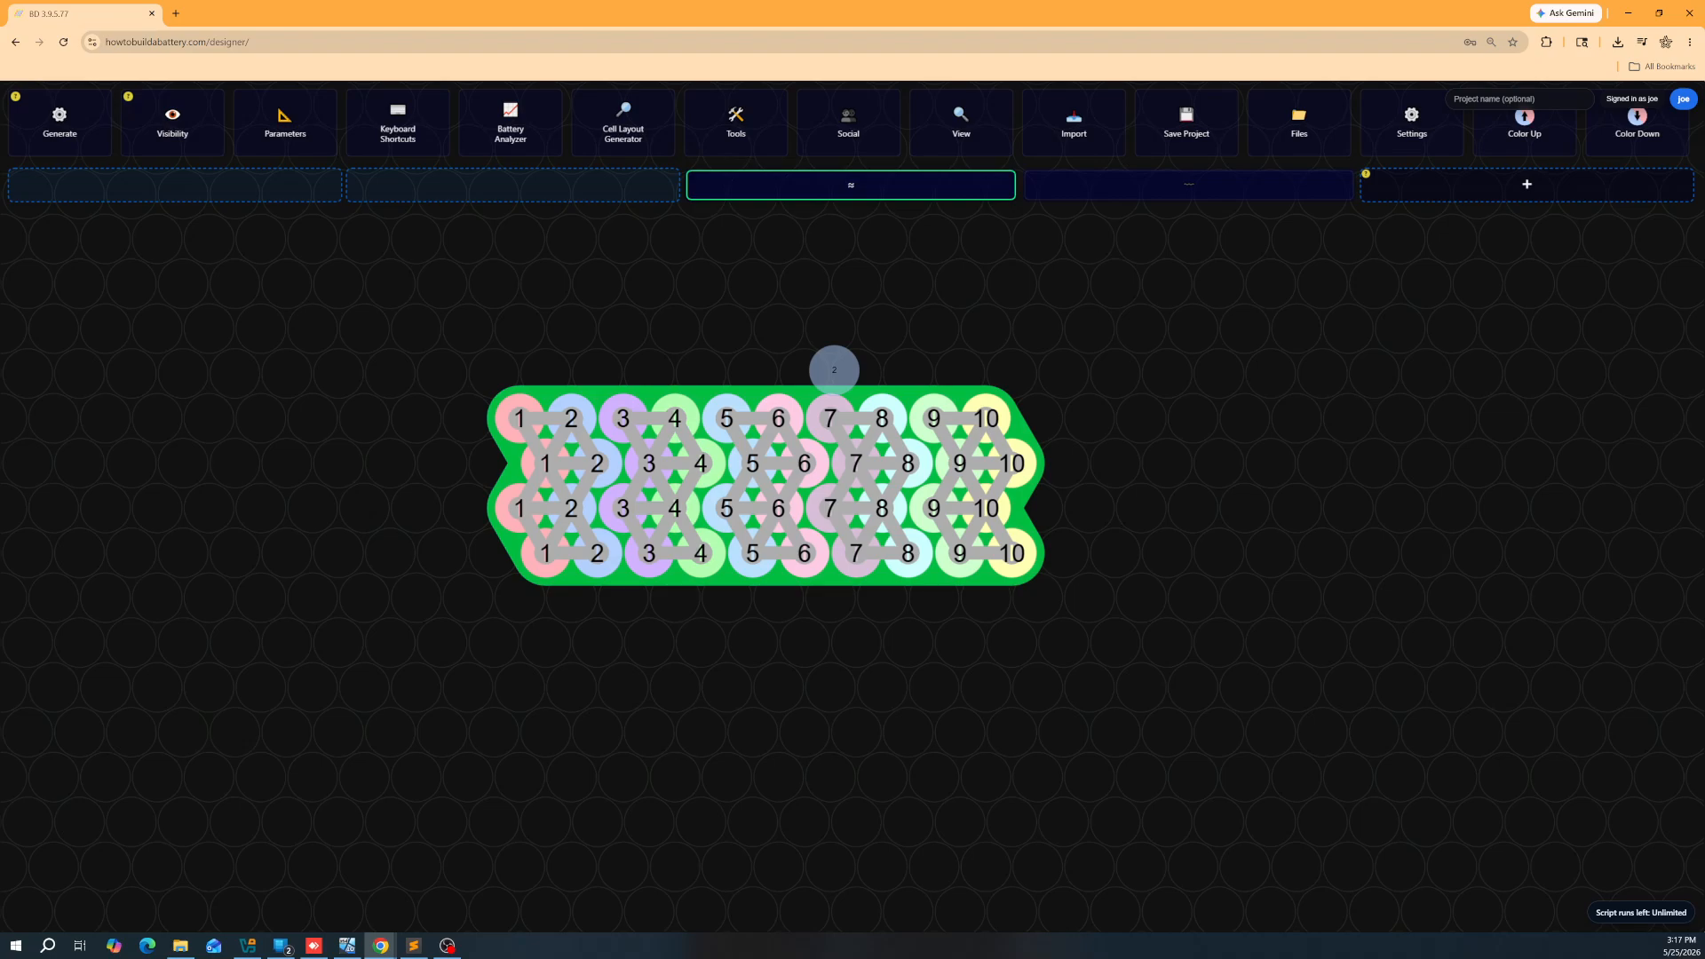
# Step: Change the frame type from contour to custom in the frame parameters
pyautogui.click(285, 122)
pyautogui.click(265, 125)
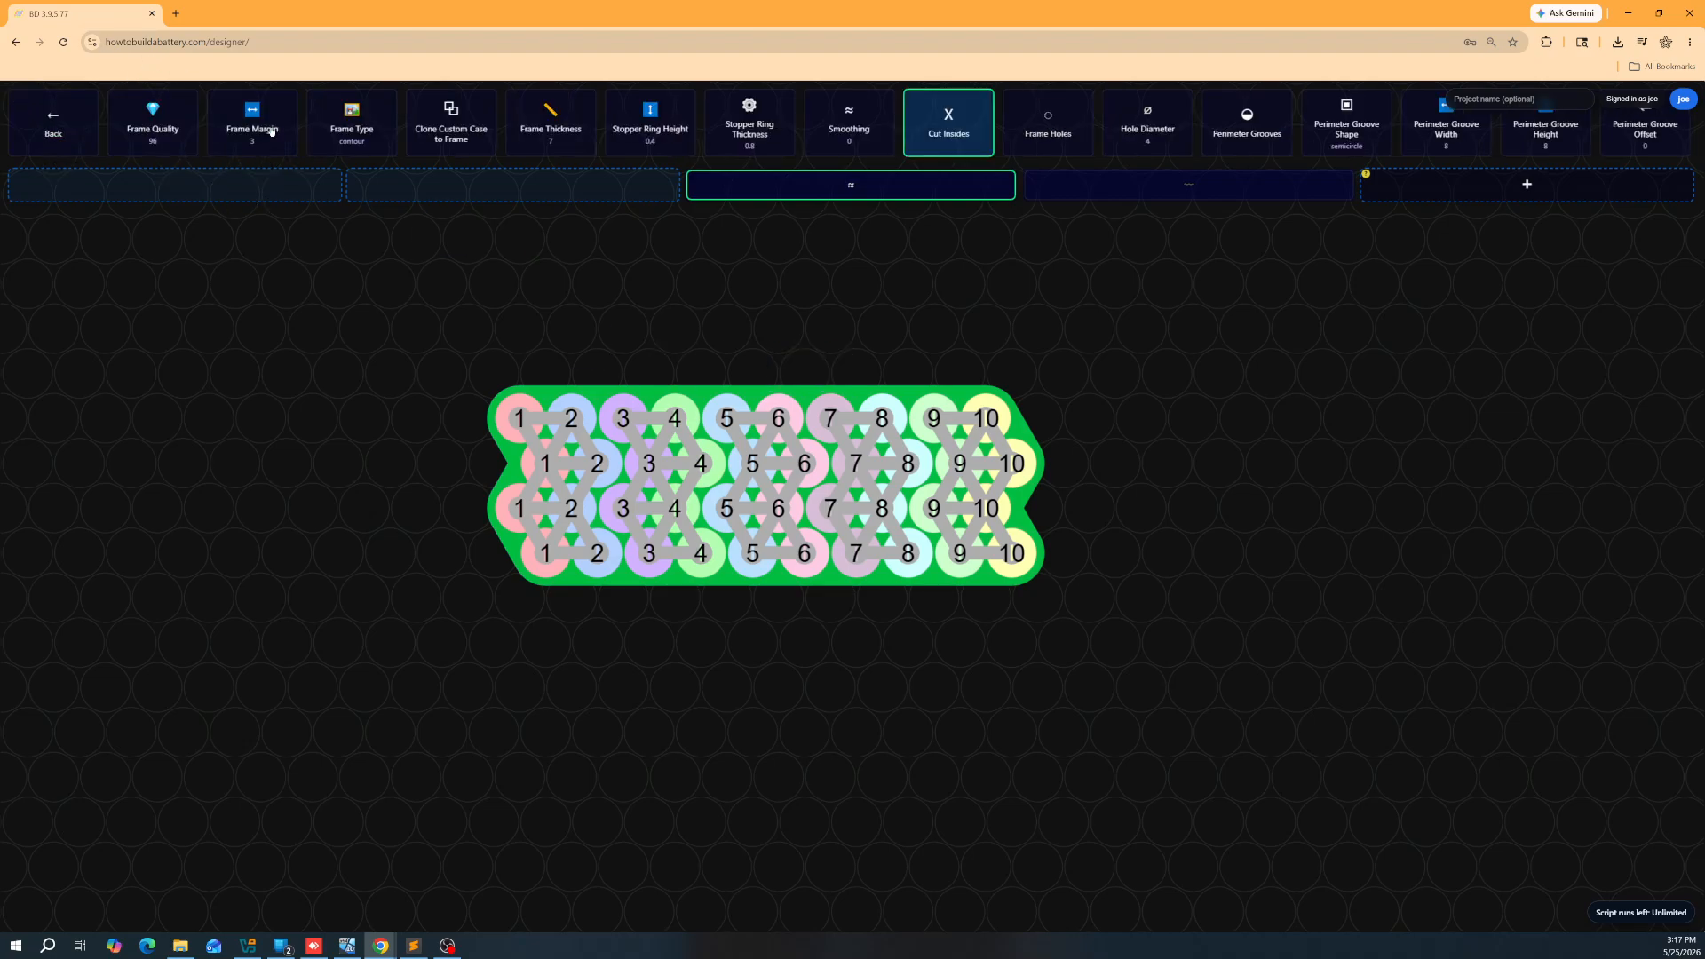
pyautogui.click(352, 124)
pyautogui.click(371, 197)
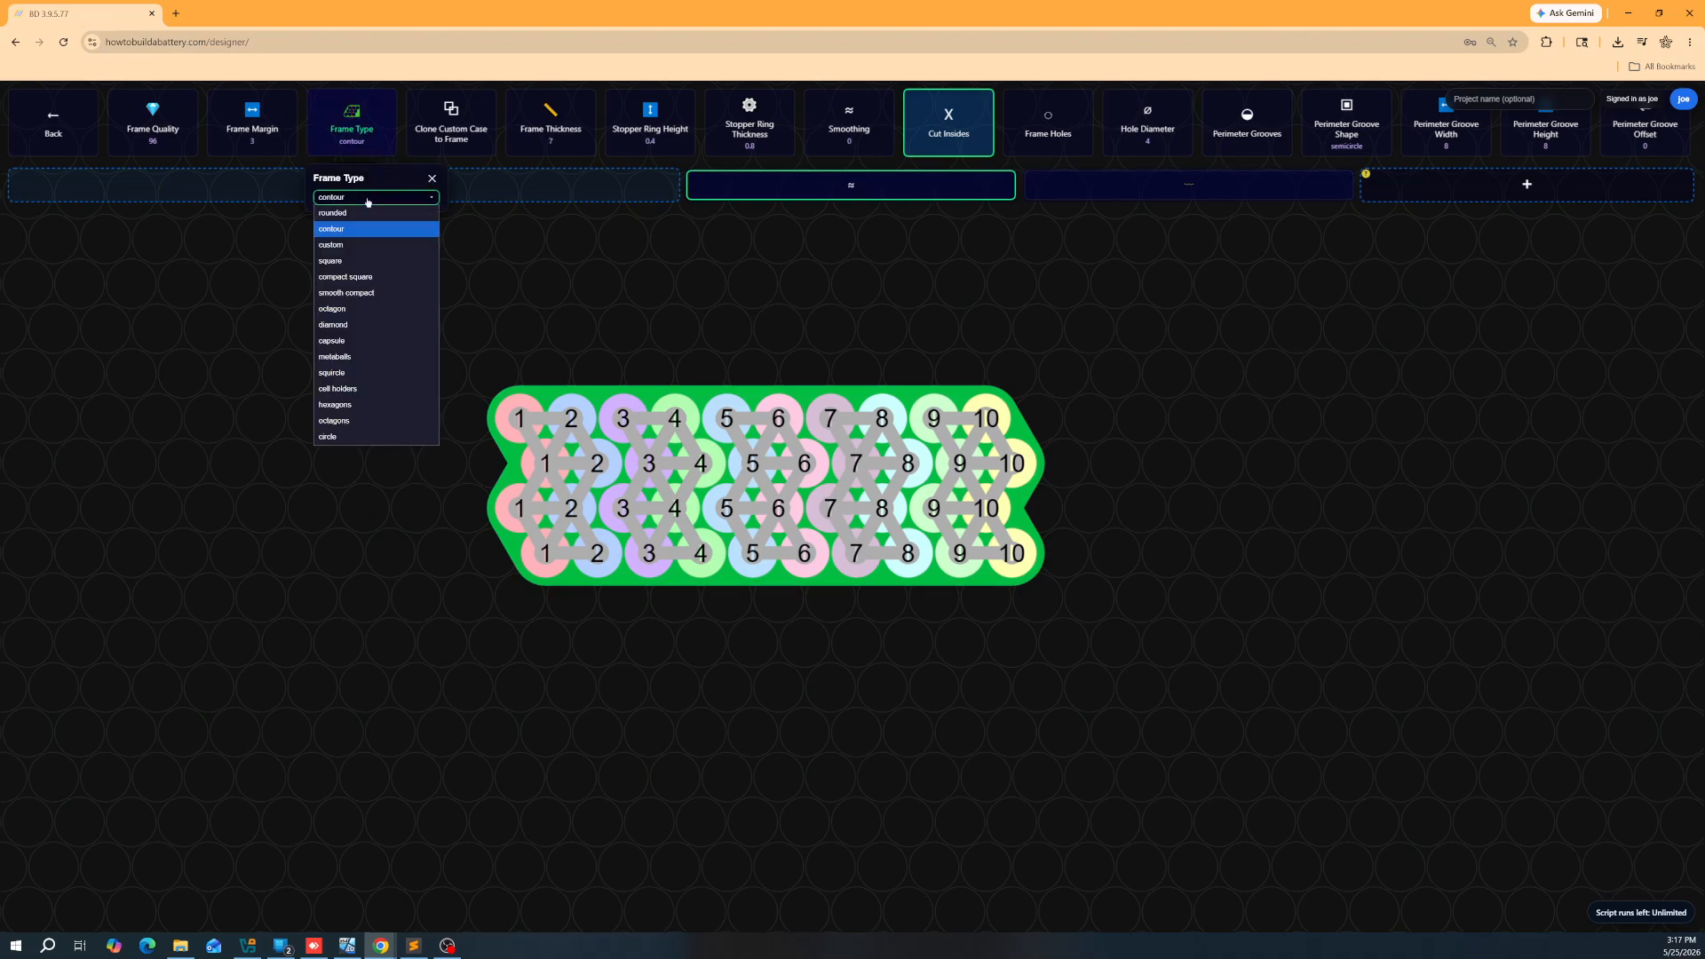
pyautogui.click(341, 244)
pyautogui.click(972, 335)
# Step: Pull the custom frame's four corner points in close around the battery cells, making the upper edge about 212 mm long
pyautogui.scroll(-4, 993, 342)
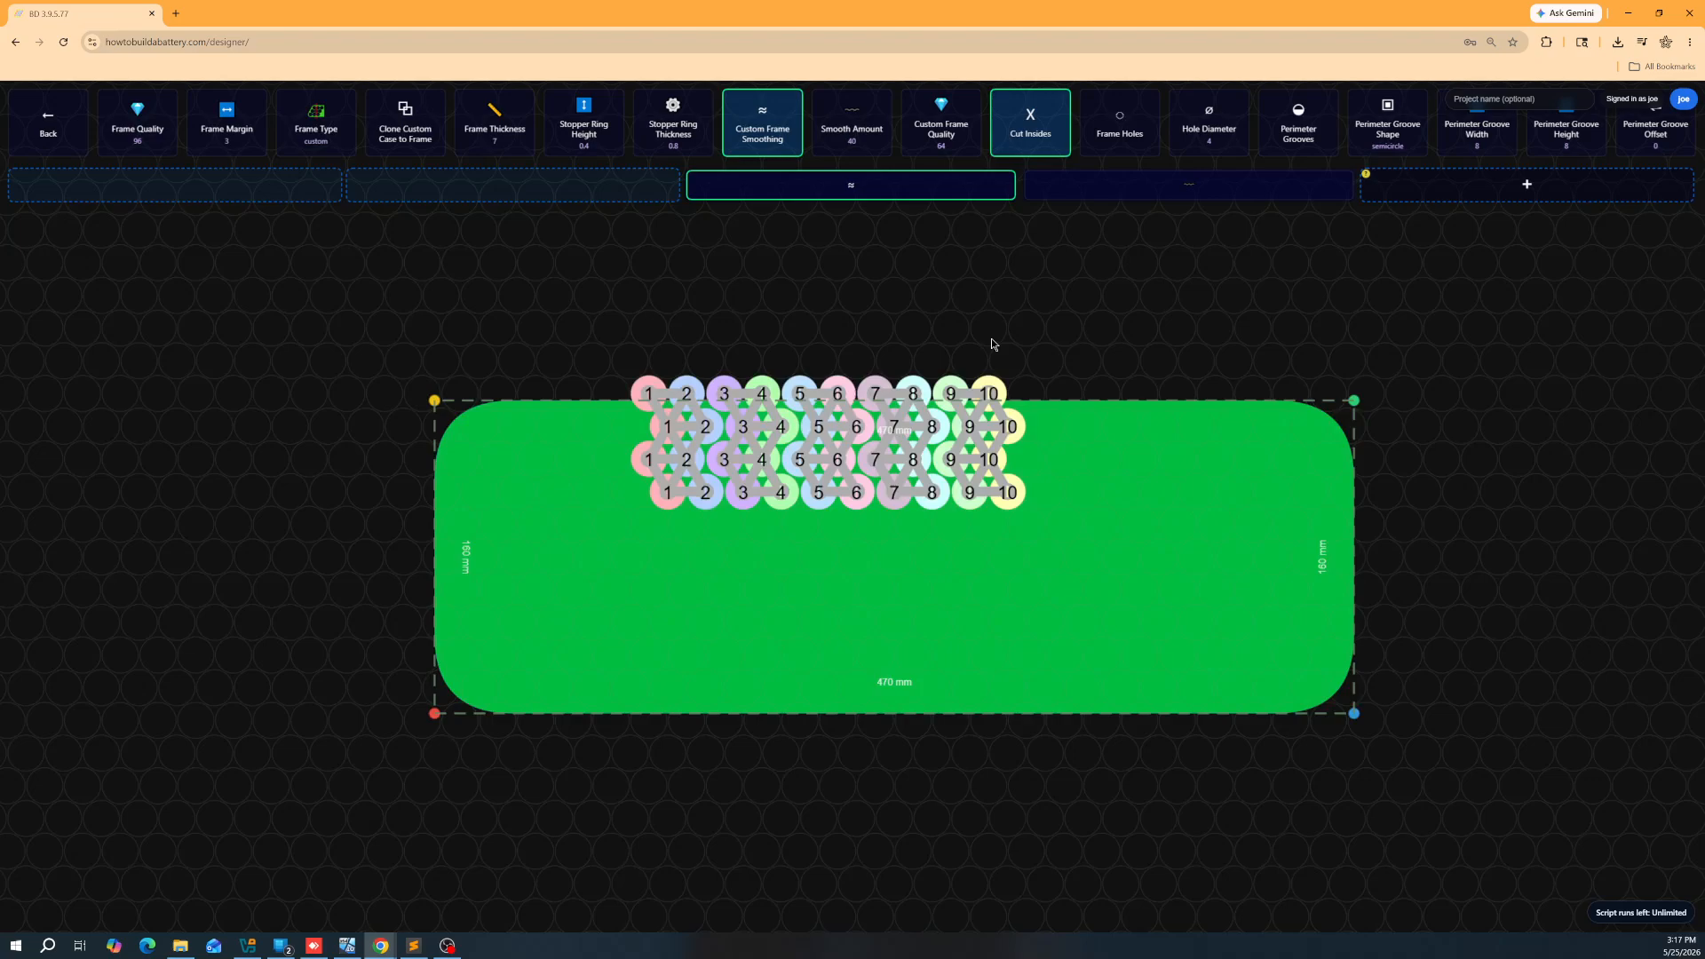
pyautogui.moveTo(1316, 393); pyautogui.dragTo(1026, 347)
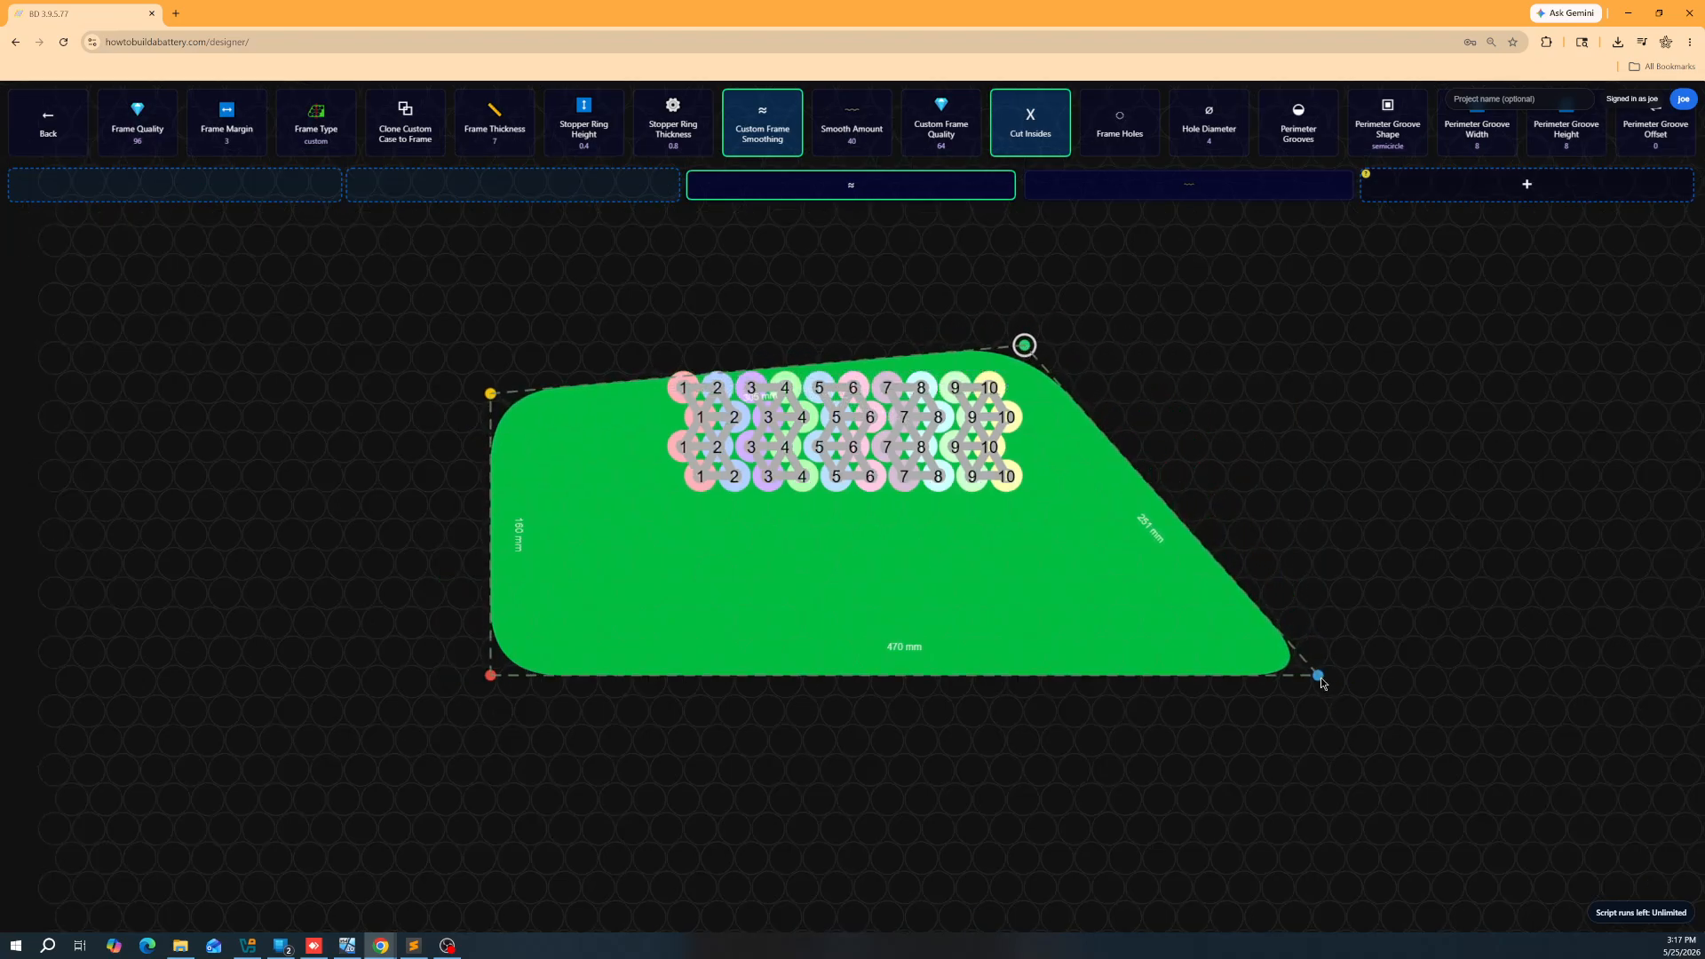
pyautogui.moveTo(1318, 677); pyautogui.dragTo(1068, 514)
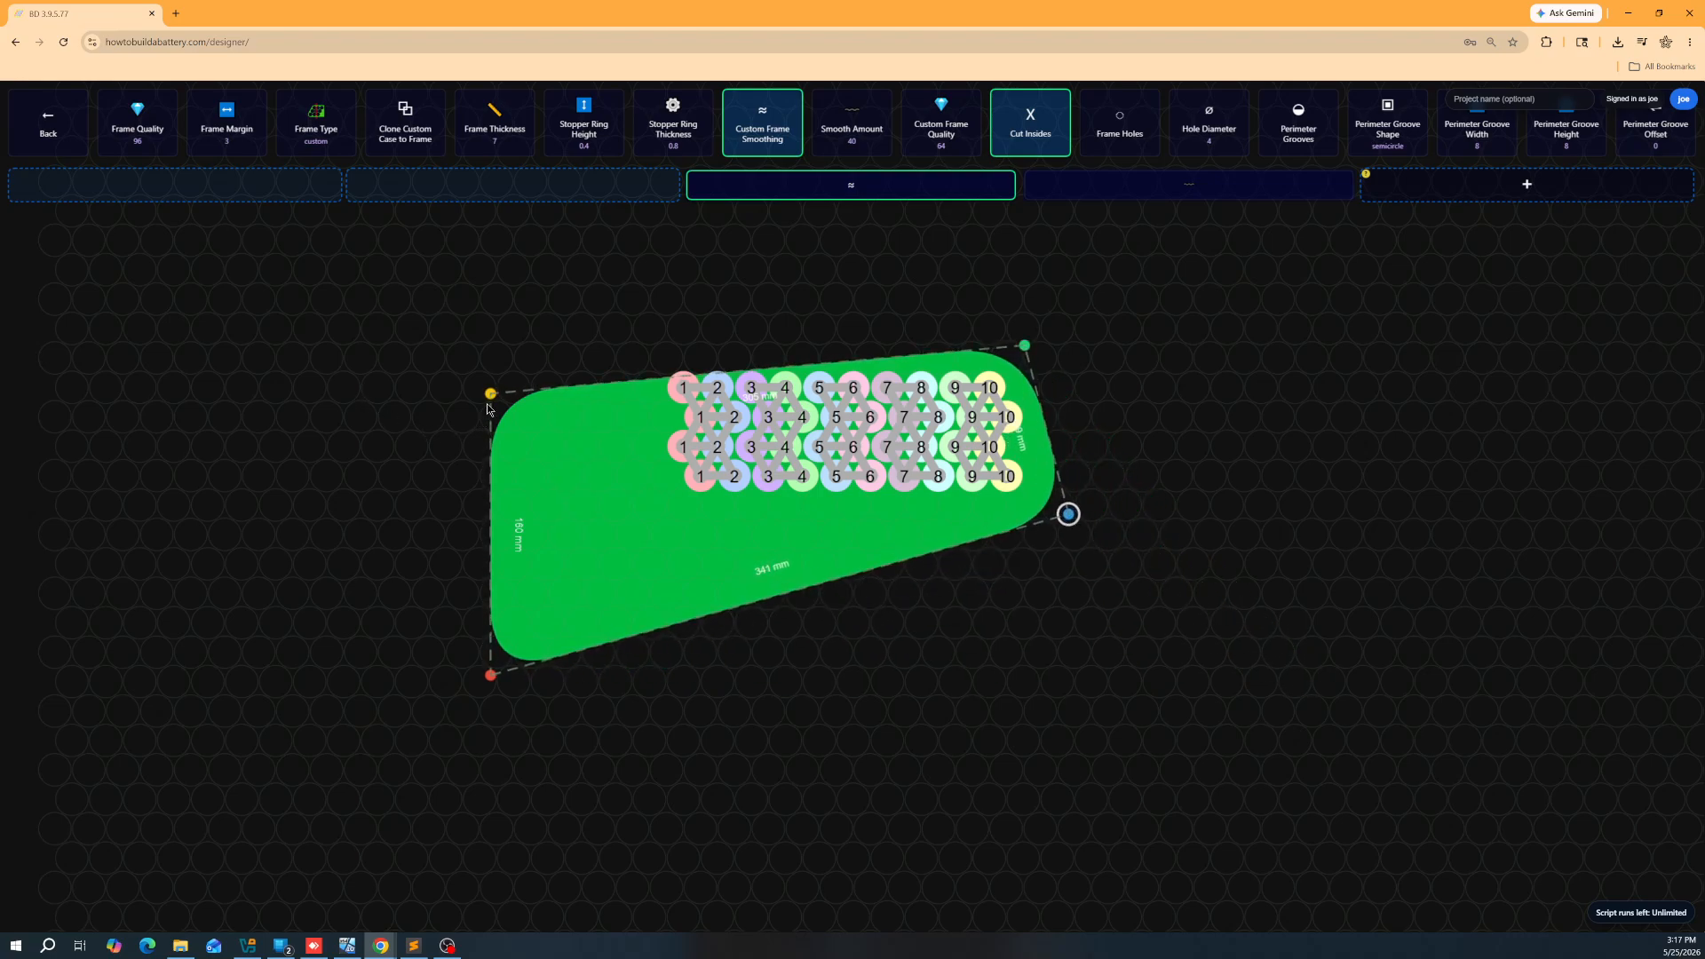
pyautogui.moveTo(490, 393); pyautogui.dragTo(643, 340)
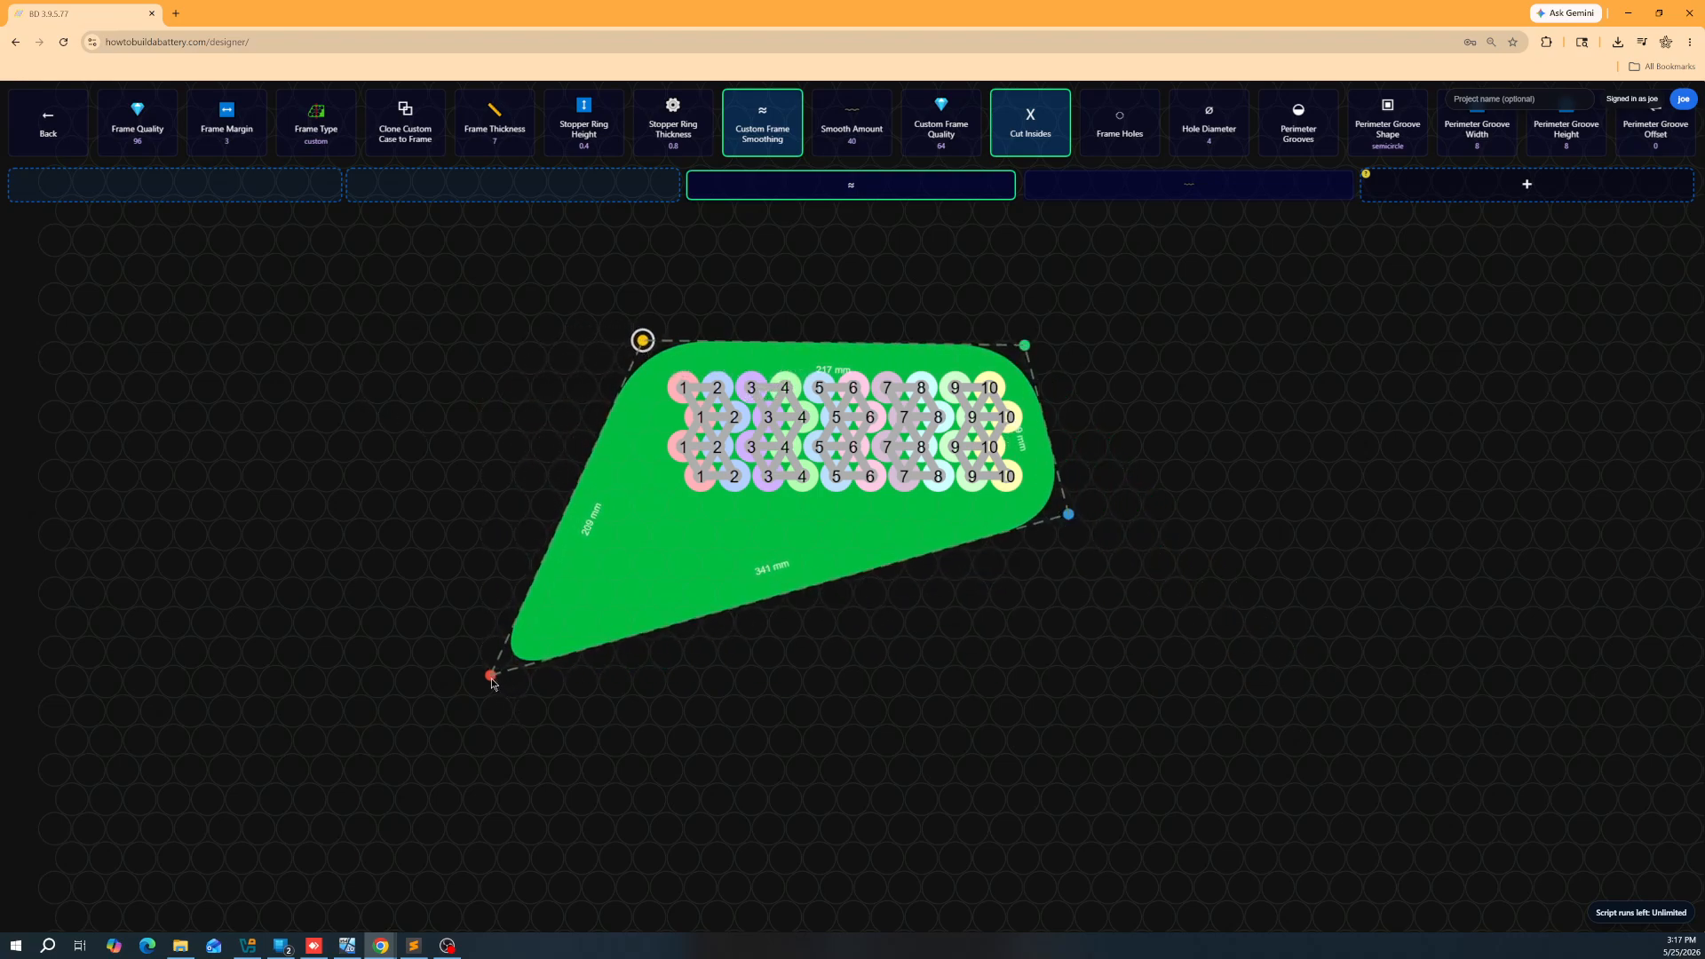
pyautogui.moveTo(491, 680); pyautogui.dragTo(645, 529)
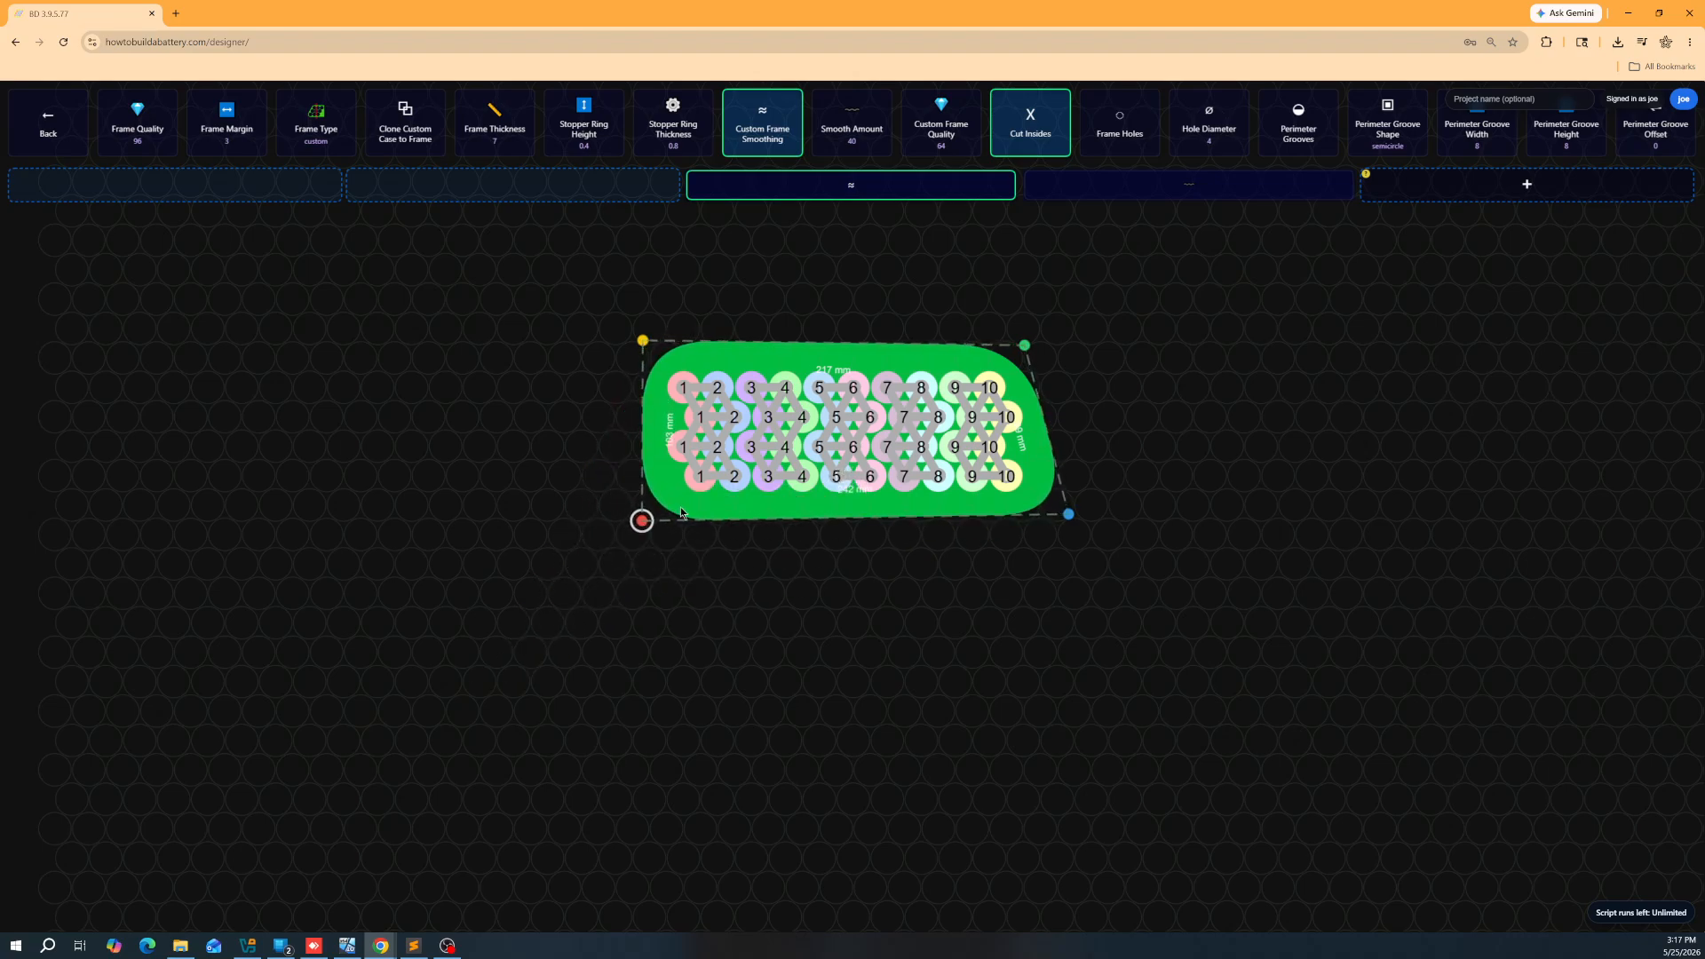
pyautogui.scroll(2, 653, 436)
pyautogui.moveTo(640, 320)
pyautogui.mouseDown()
pyautogui.moveTo(696, 285)
pyautogui.moveTo(683, 251)
pyautogui.moveTo(639, 300)
pyautogui.moveTo(438, 378)
pyautogui.moveTo(660, 325)
pyautogui.mouseUp()
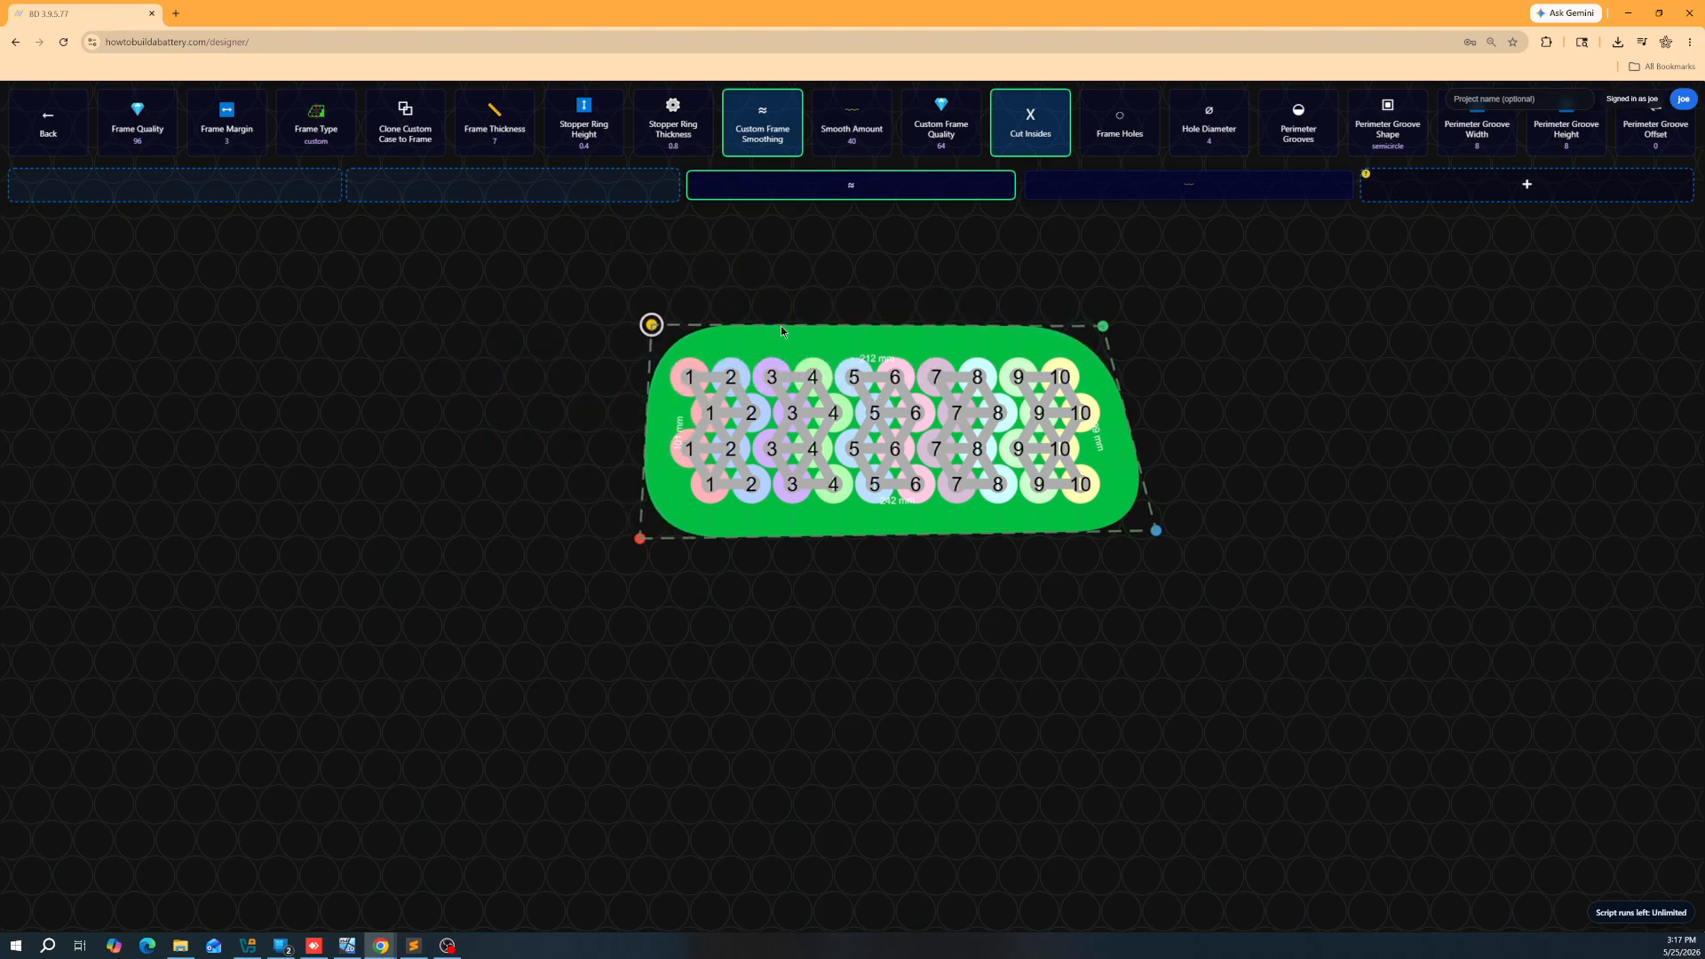
# Step: Add two points to the frame's upper edge, pull one of them outward, and delete both points again
pyautogui.click(781, 325)
pyautogui.click(876, 325)
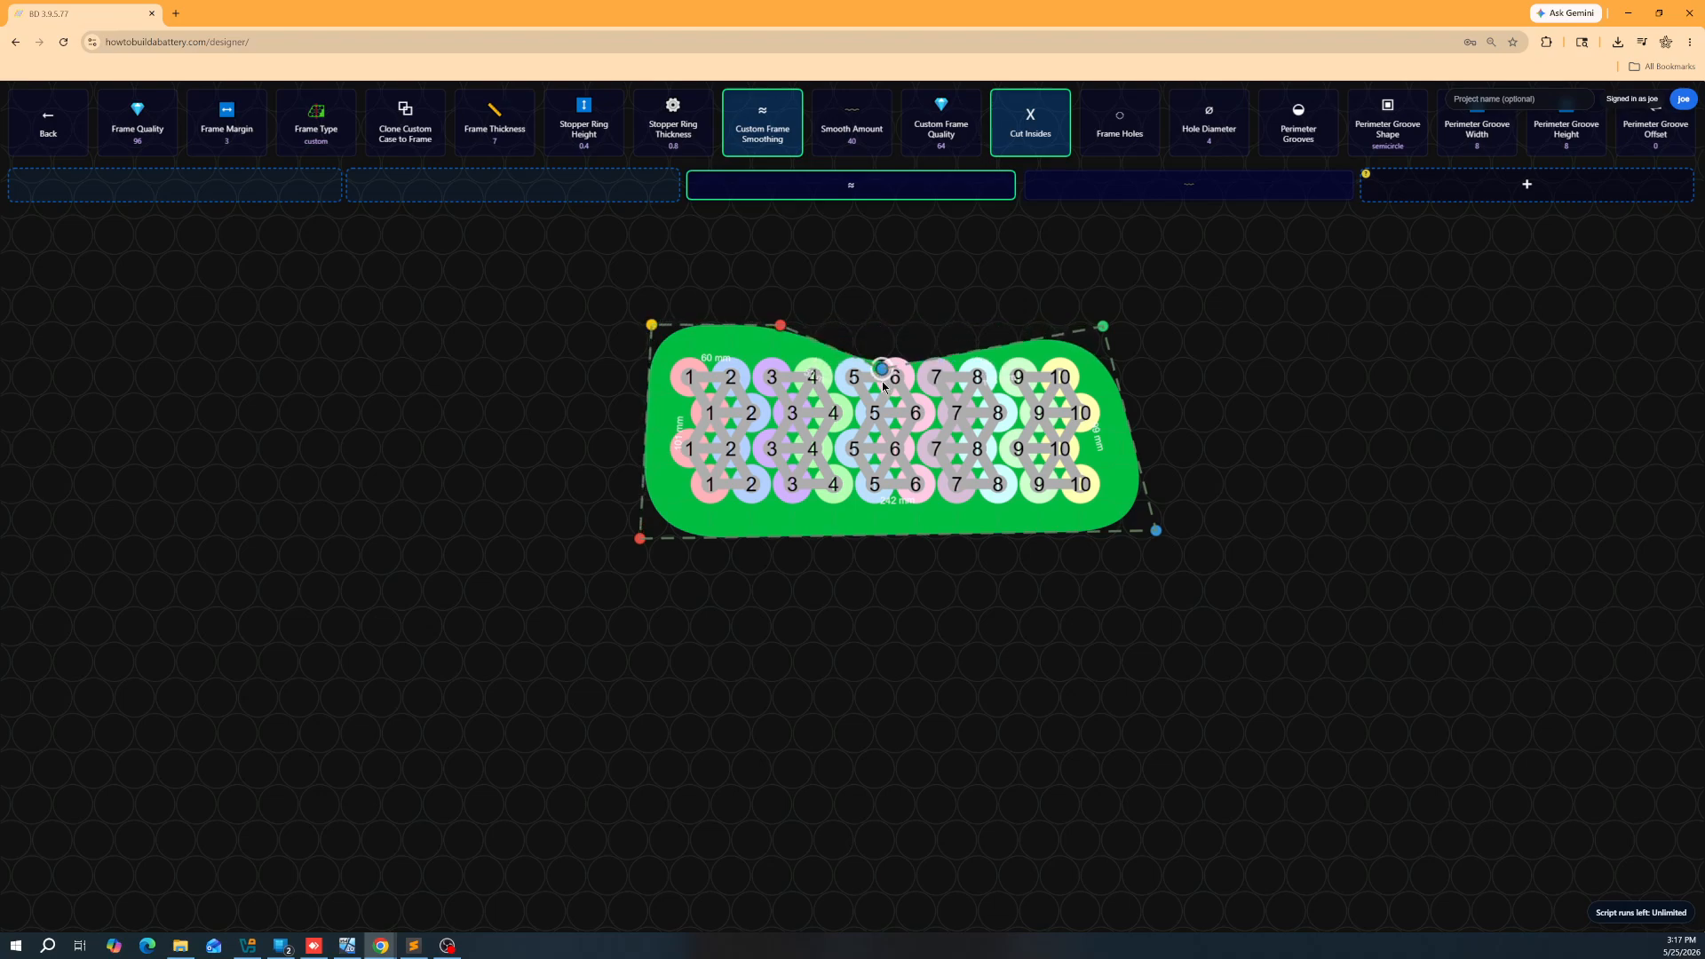
pyautogui.moveTo(876, 325); pyautogui.dragTo(864, 224)
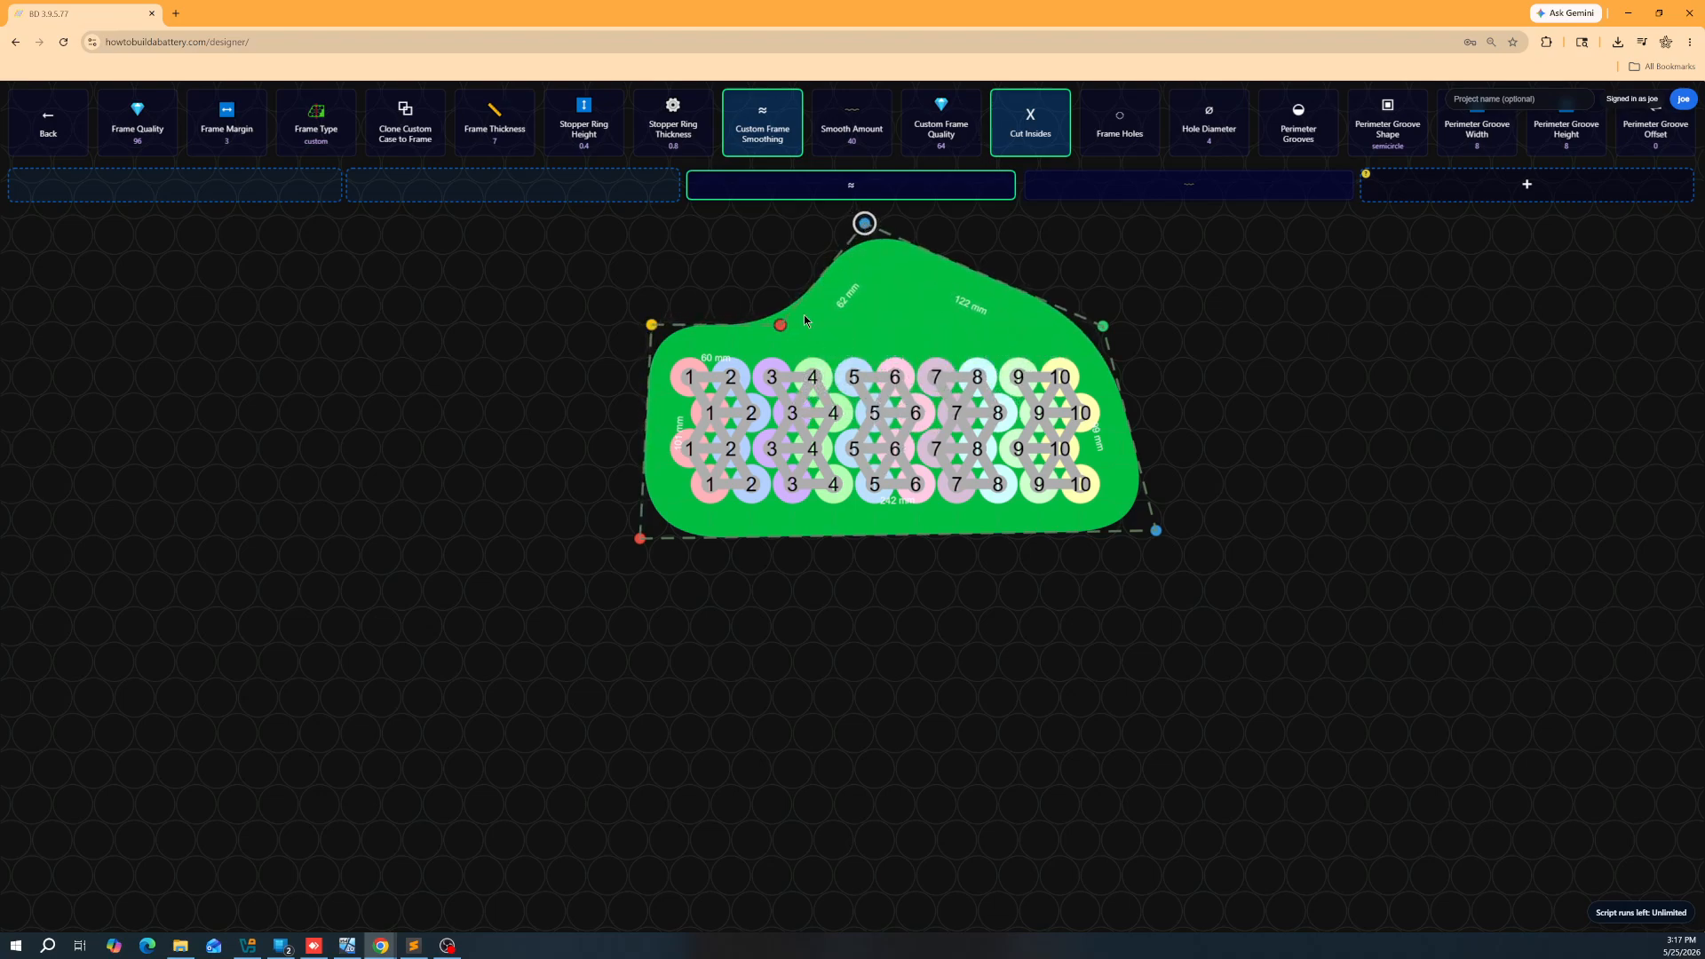
pyautogui.rightClick(780, 325)
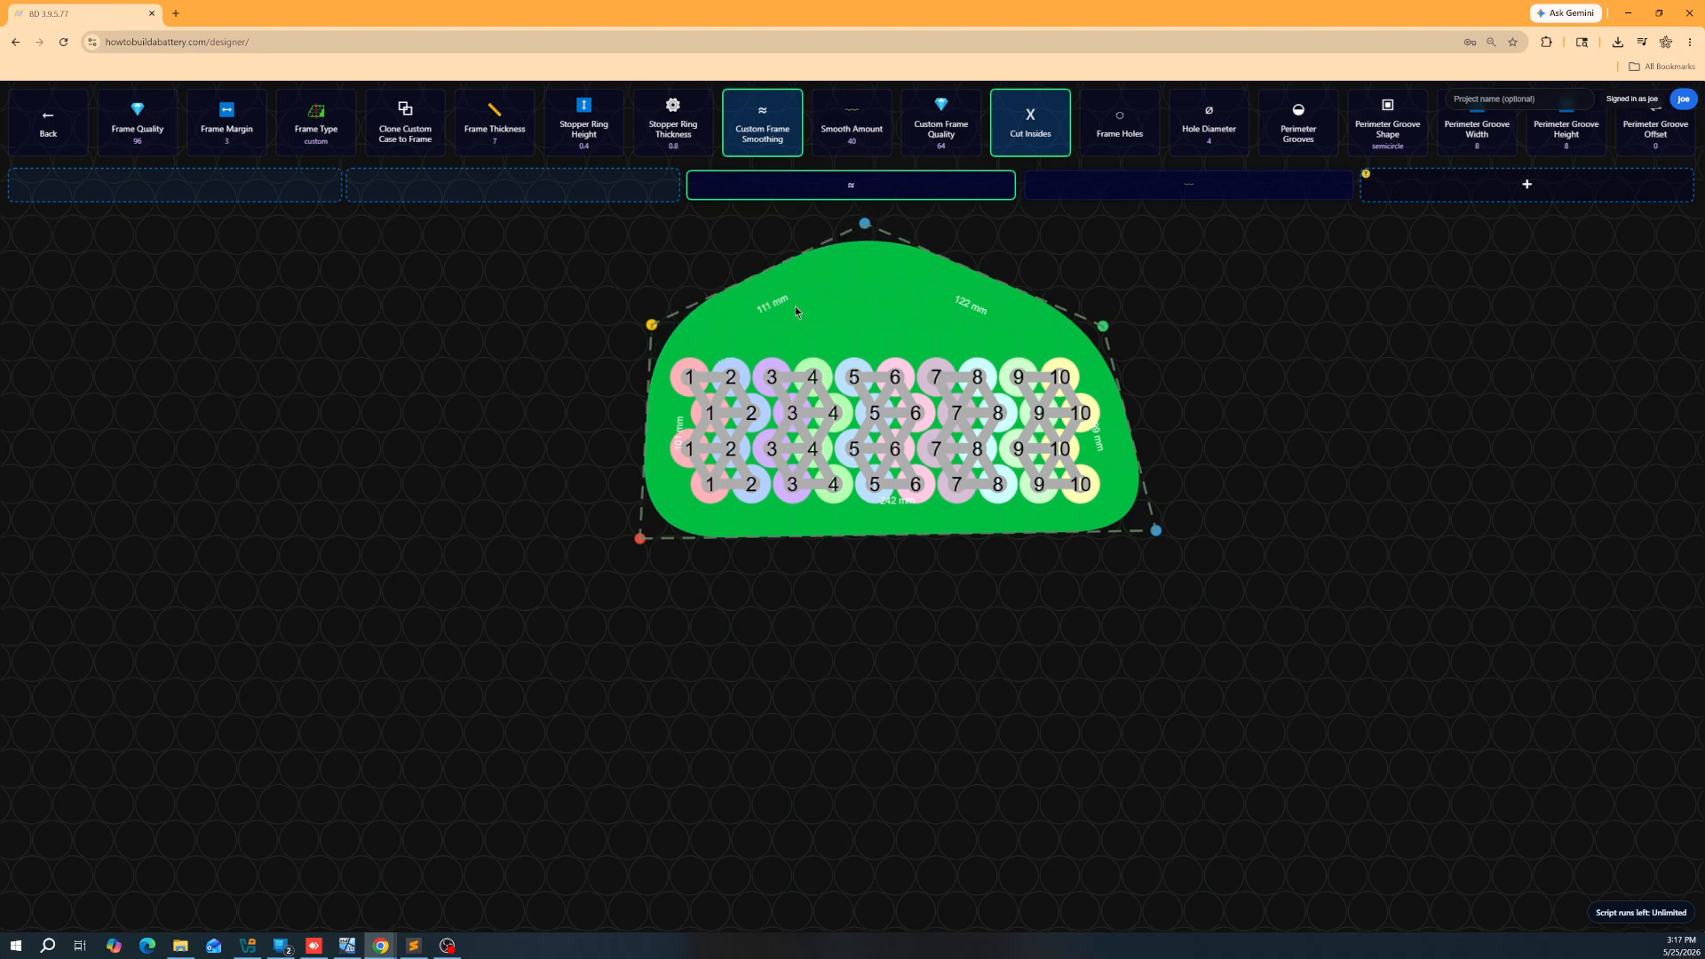
pyautogui.rightClick(865, 224)
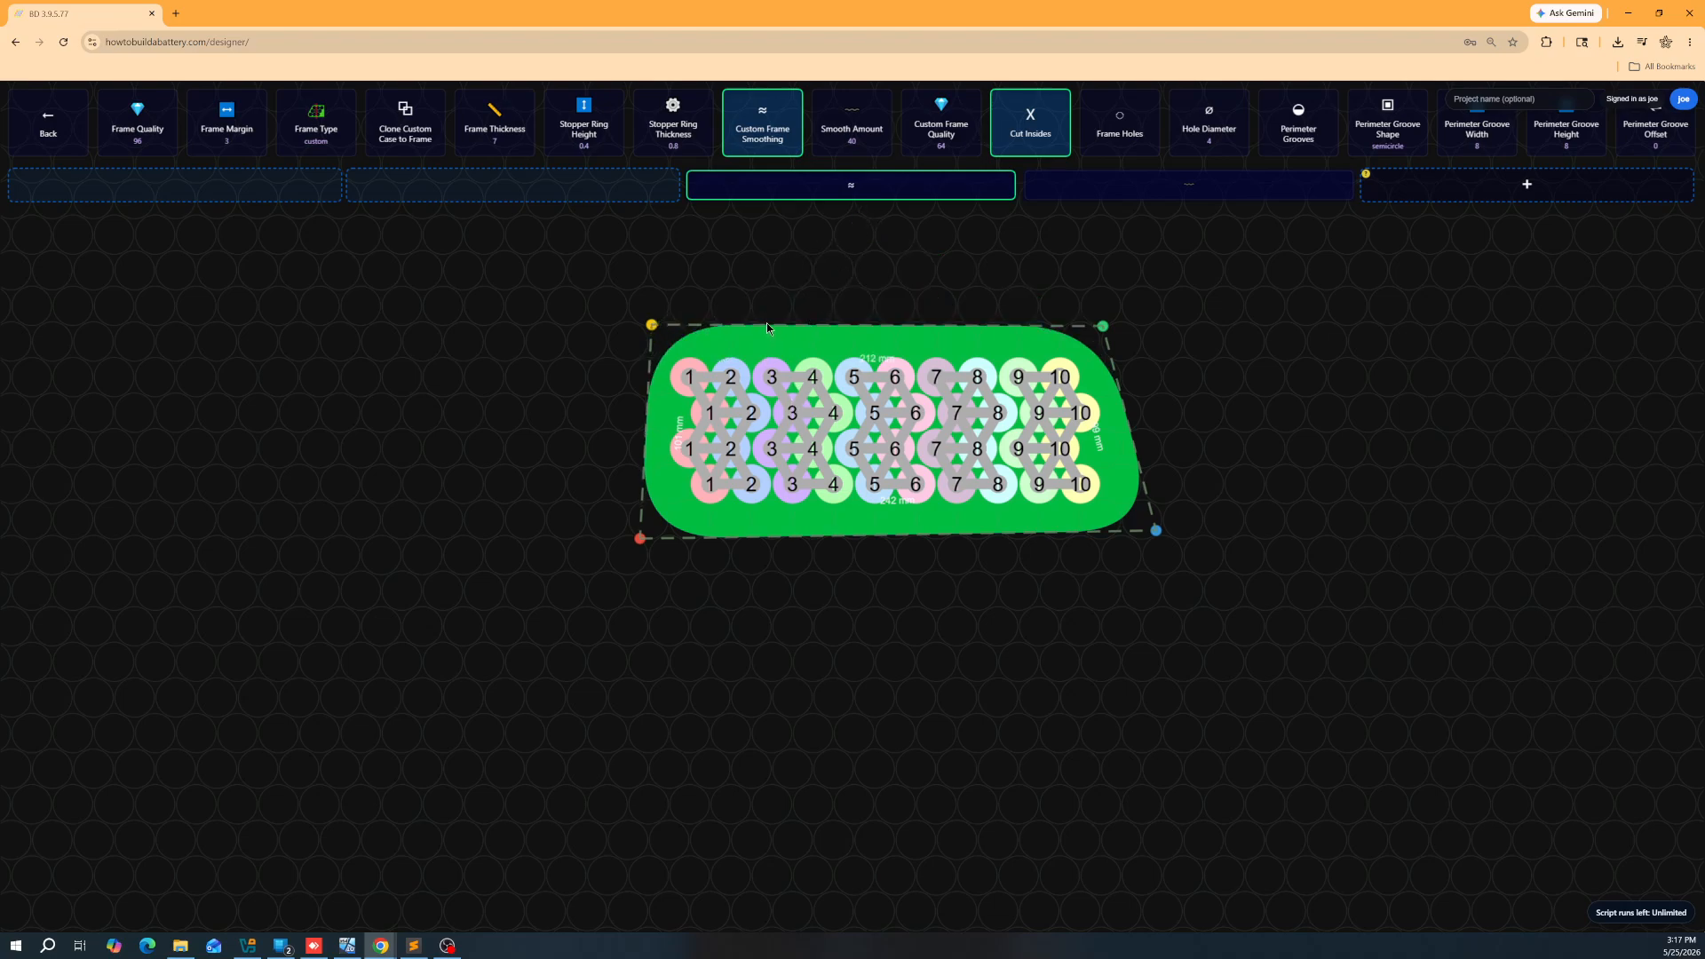
# Step: Add two points to the frame's upper edge and shape a bump with sides about 62 mm and 42 mm long
pyautogui.click(766, 324)
pyautogui.click(819, 325)
pyautogui.moveTo(766, 325); pyautogui.dragTo(762, 252)
pyautogui.moveTo(818, 325); pyautogui.dragTo(829, 311)
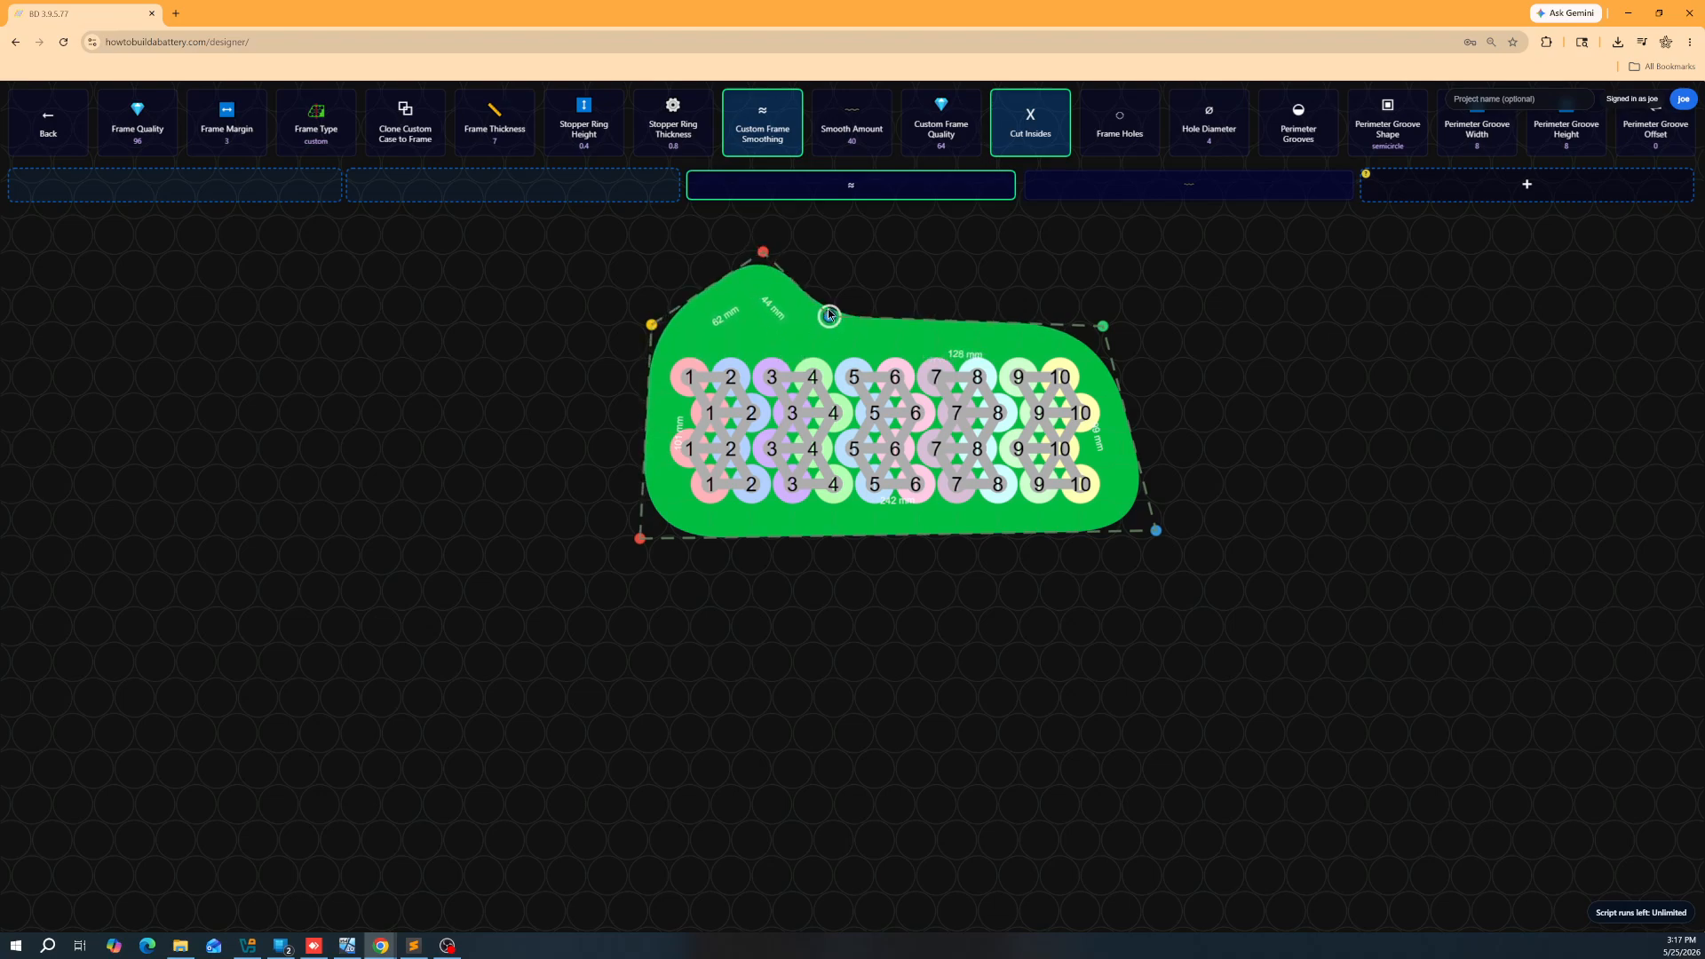
# Step: Assign Frame A to the first empty shortcut slot and generate it
pyautogui.scroll(-3, 779, 414)
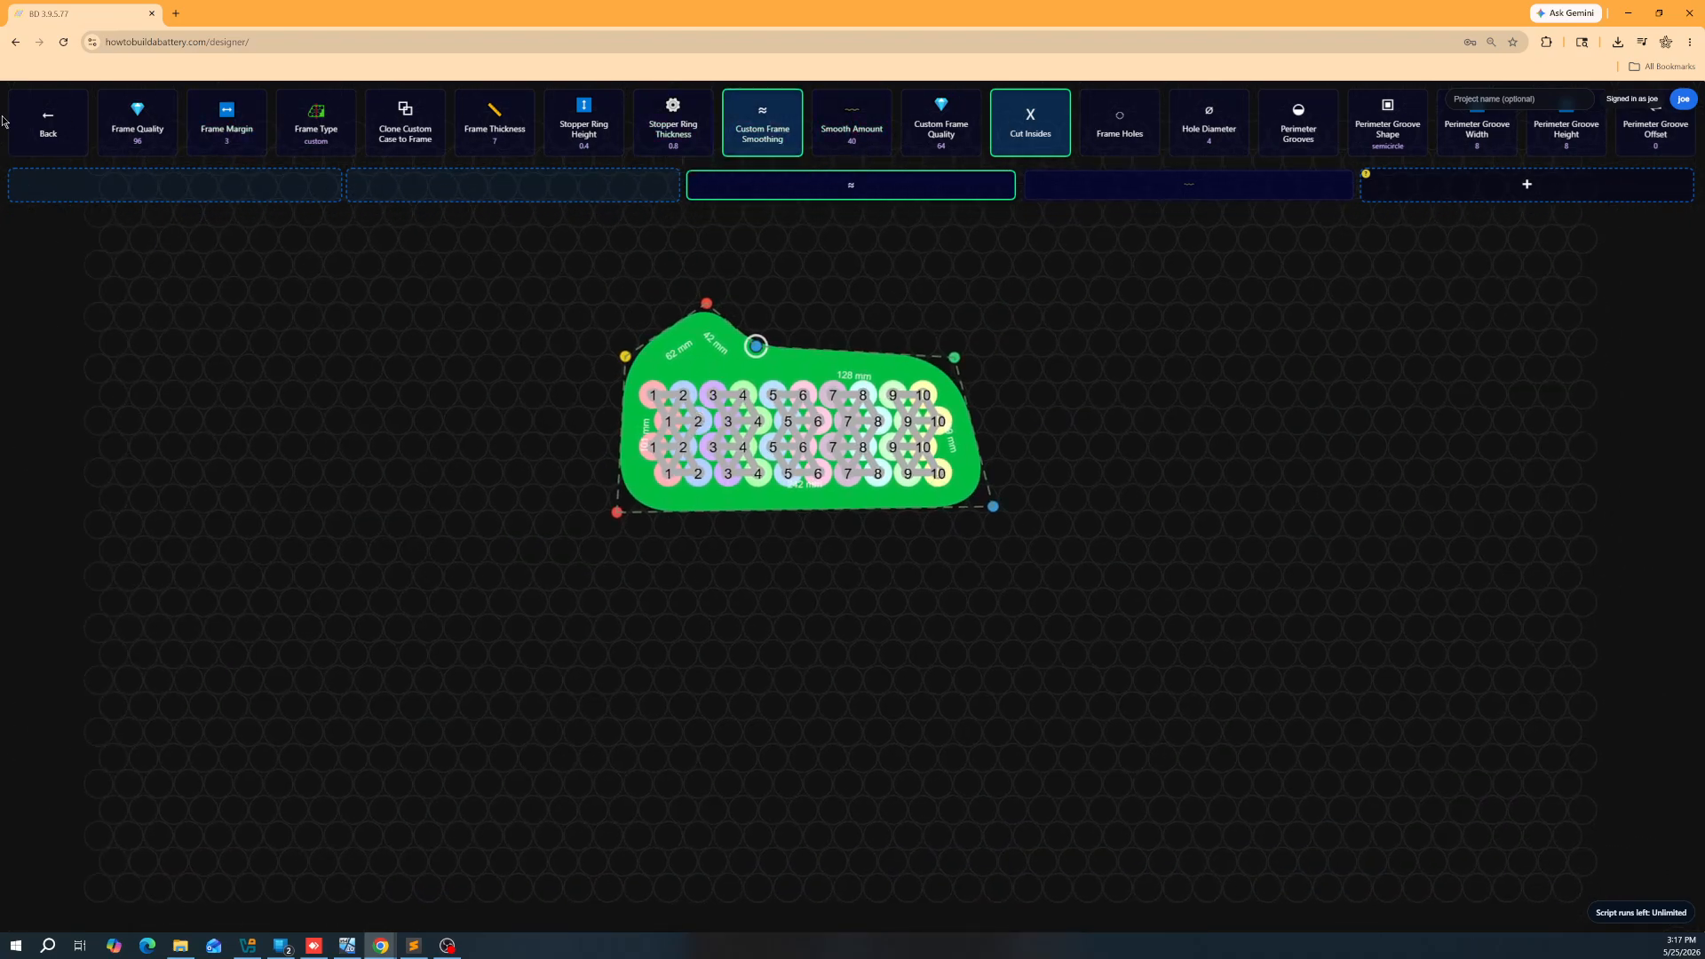
pyautogui.click(44, 124)
pyautogui.click(77, 130)
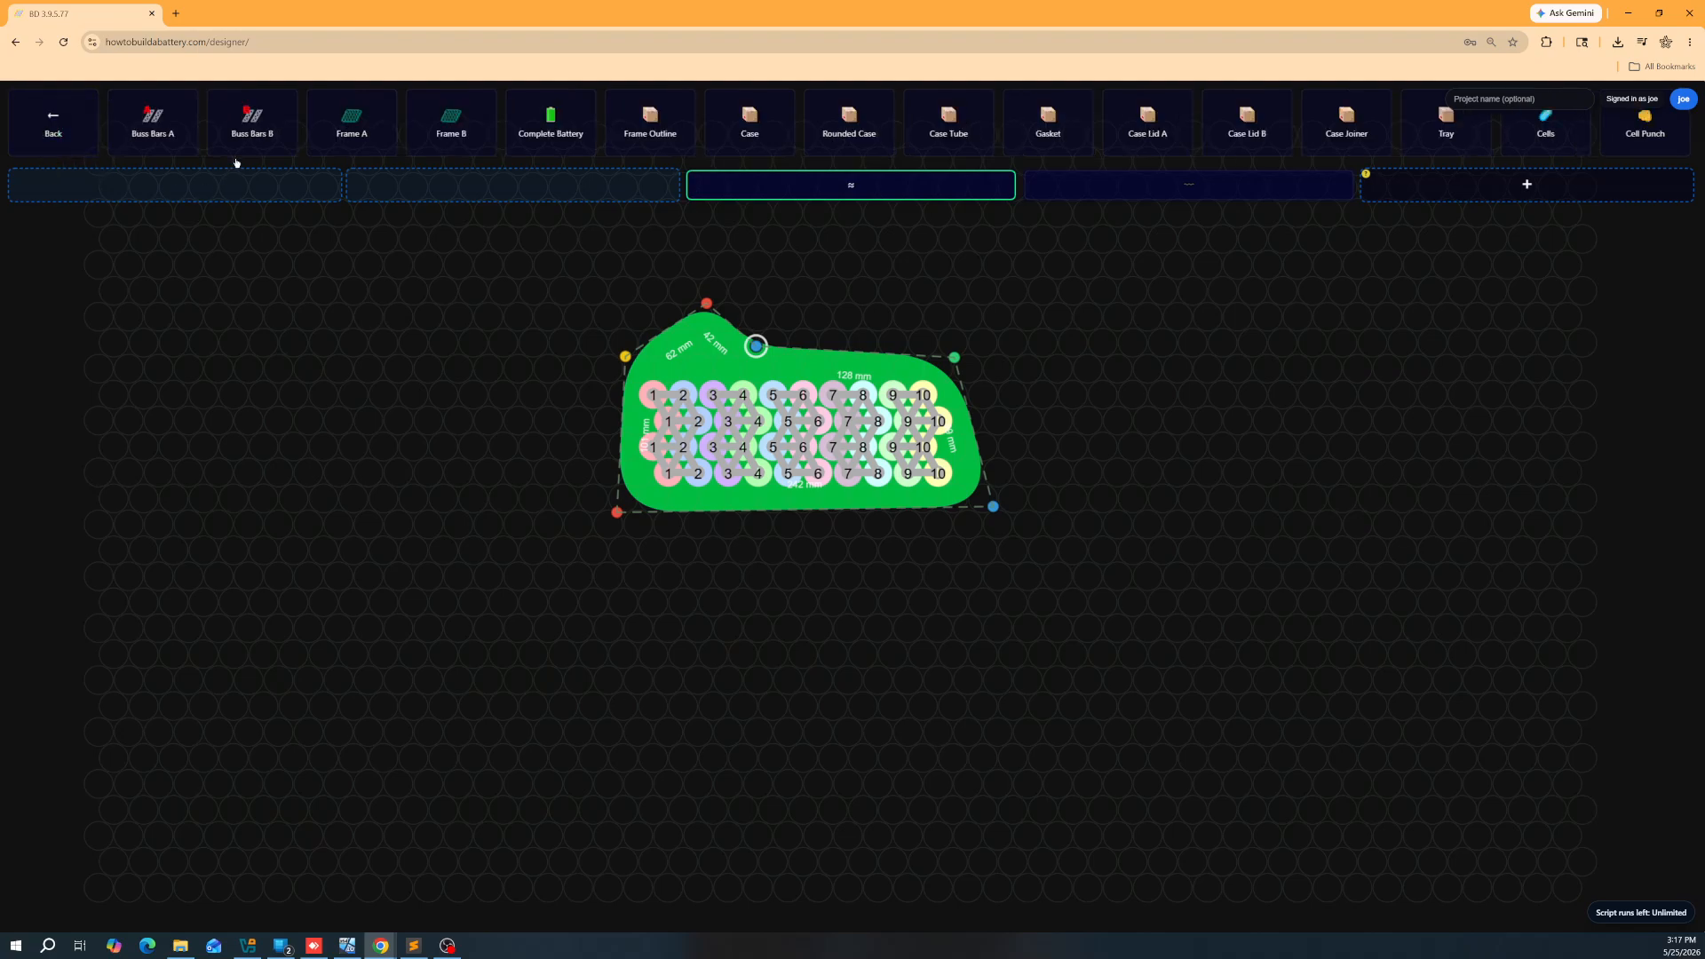
pyautogui.moveTo(351, 129); pyautogui.dragTo(189, 185)
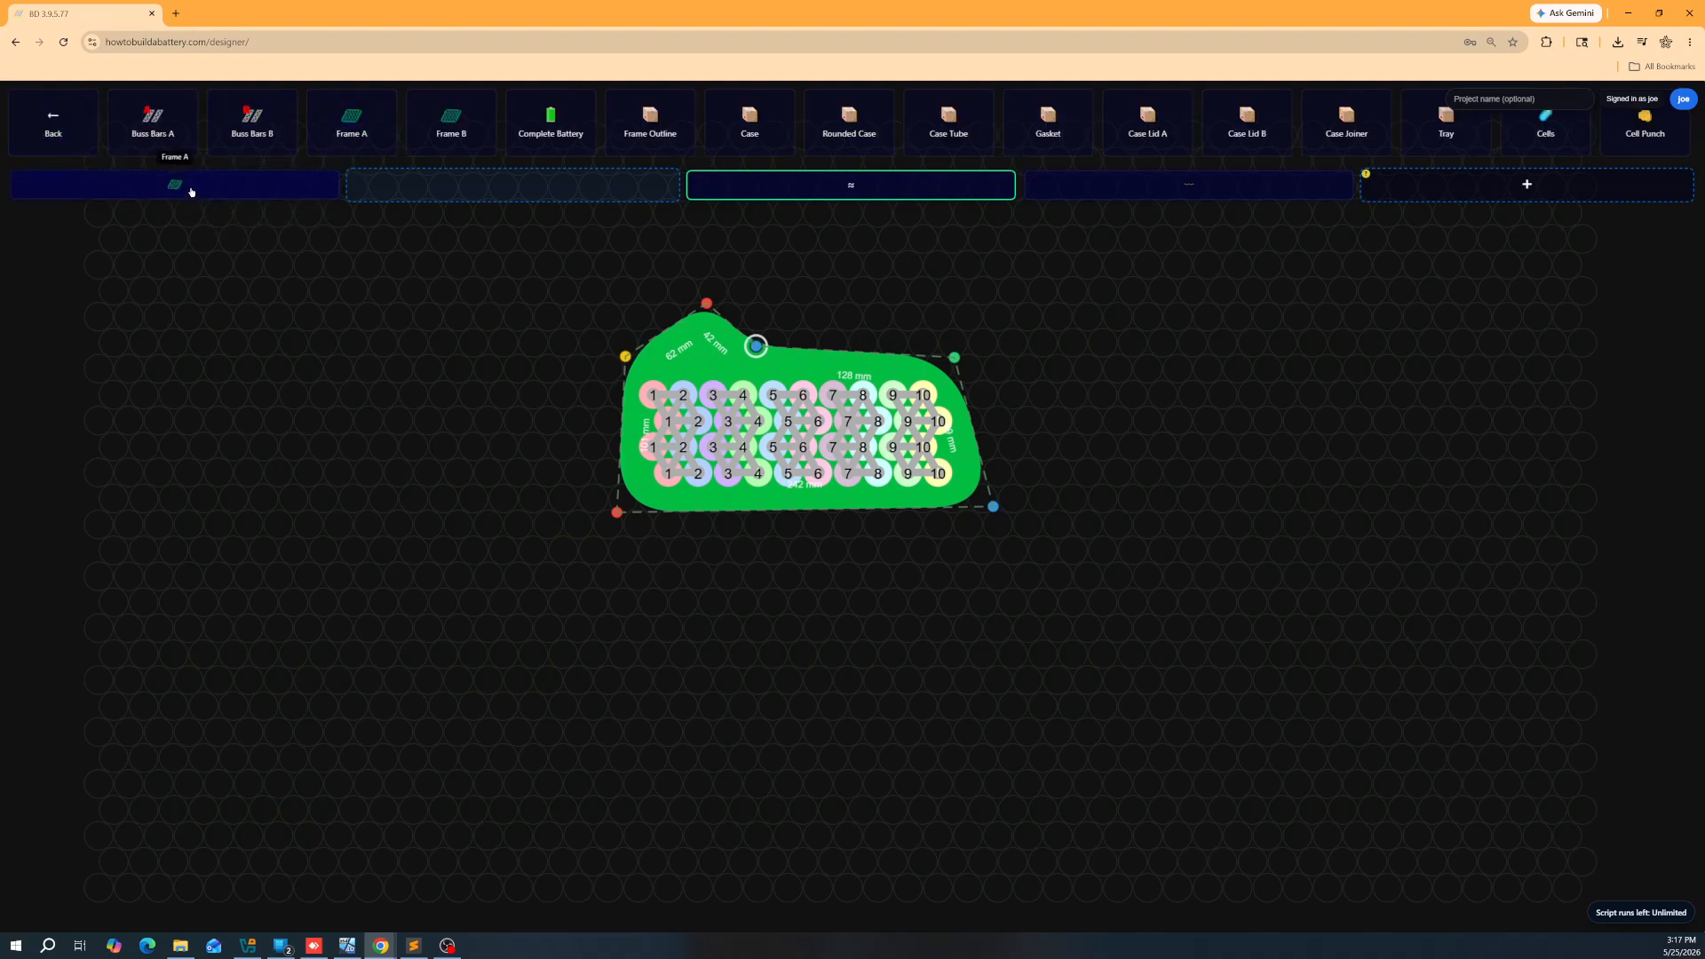
pyautogui.click(62, 143)
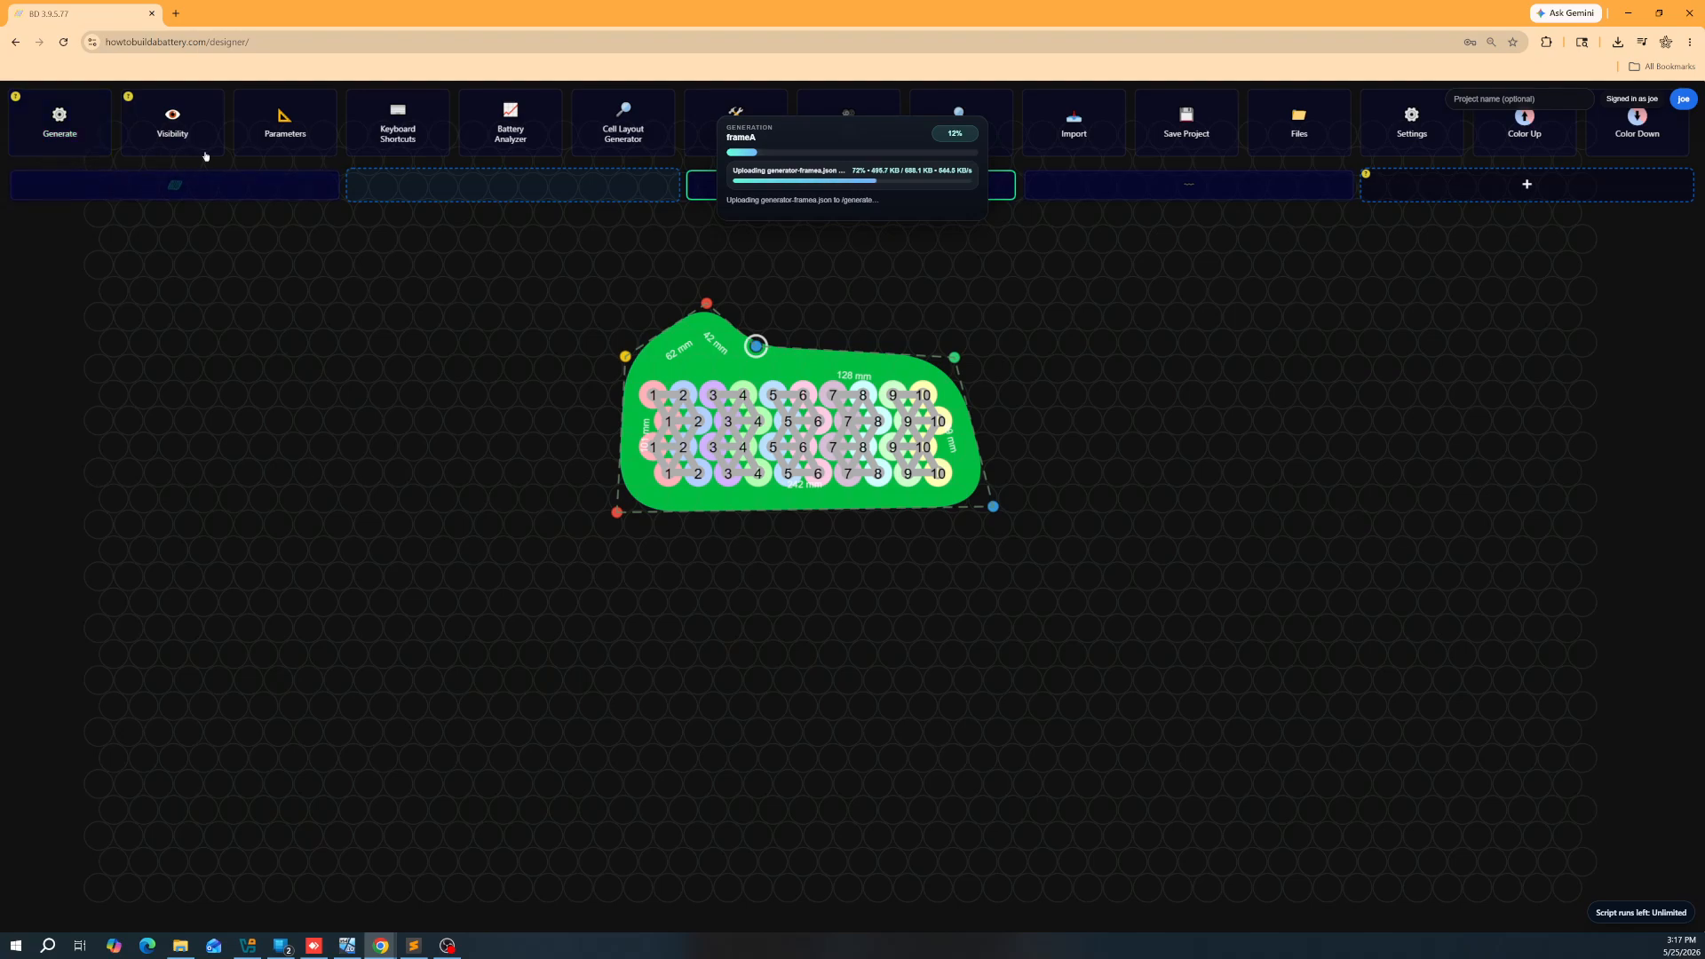
# Step: Reopen the frame parameters and inspect the generated Frame A model from above, with its viewer moved aside
pyautogui.click(285, 124)
pyautogui.click(258, 124)
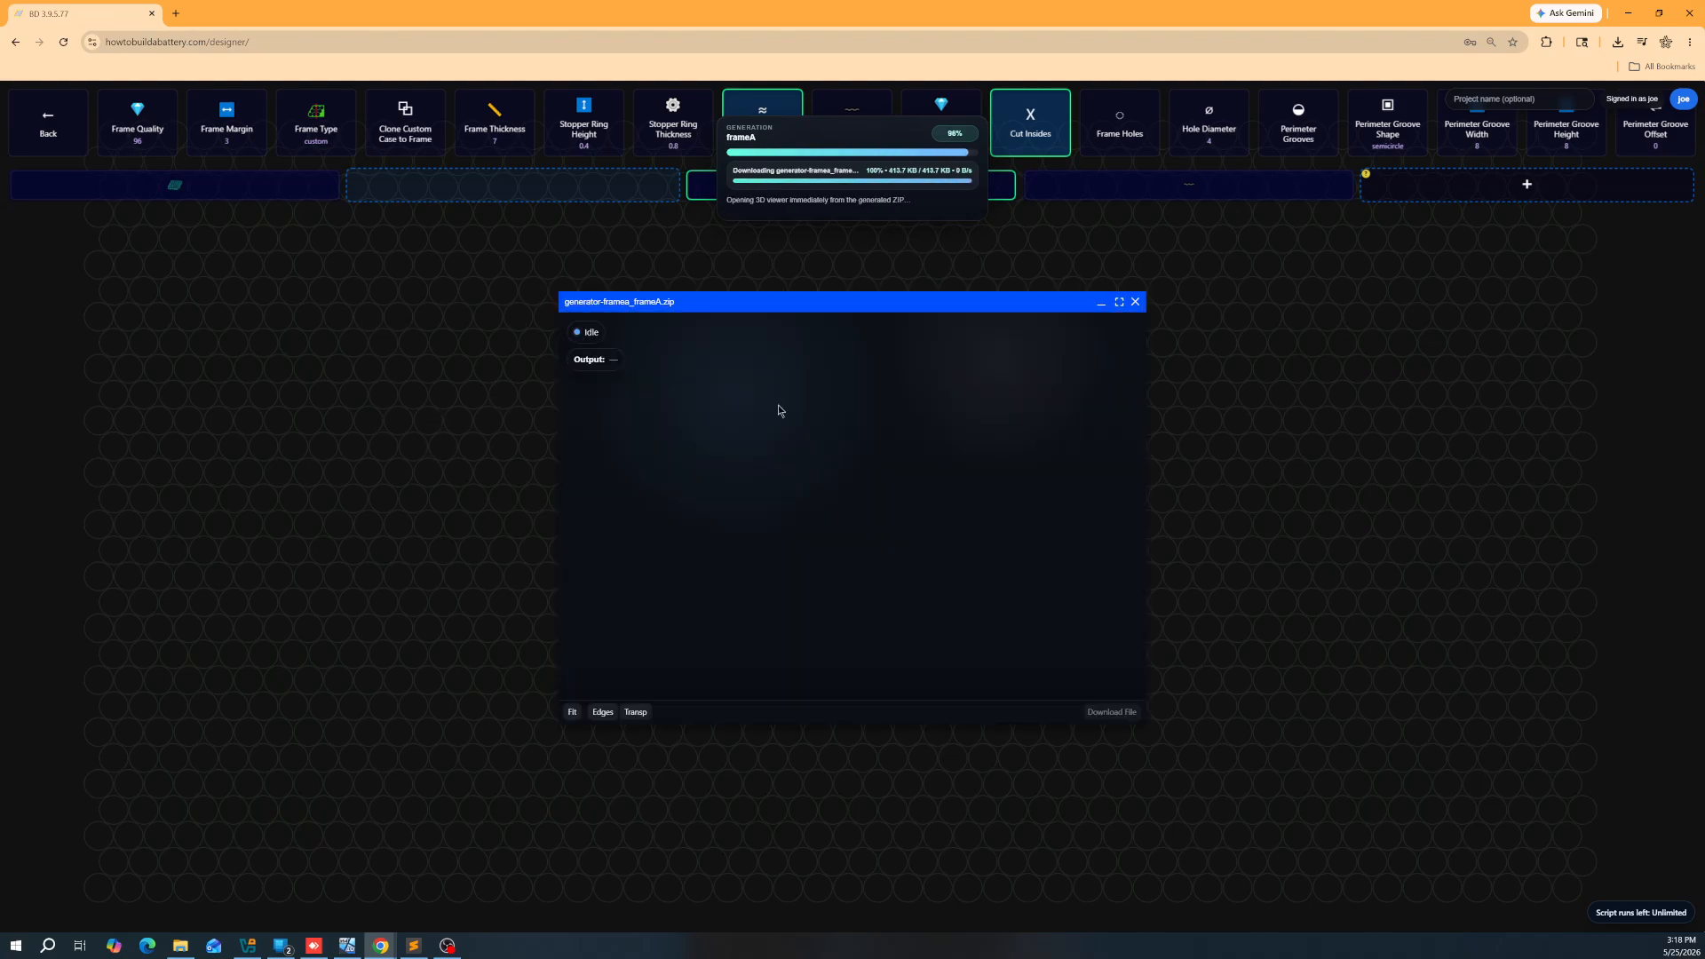
pyautogui.moveTo(881, 306); pyautogui.dragTo(396, 420)
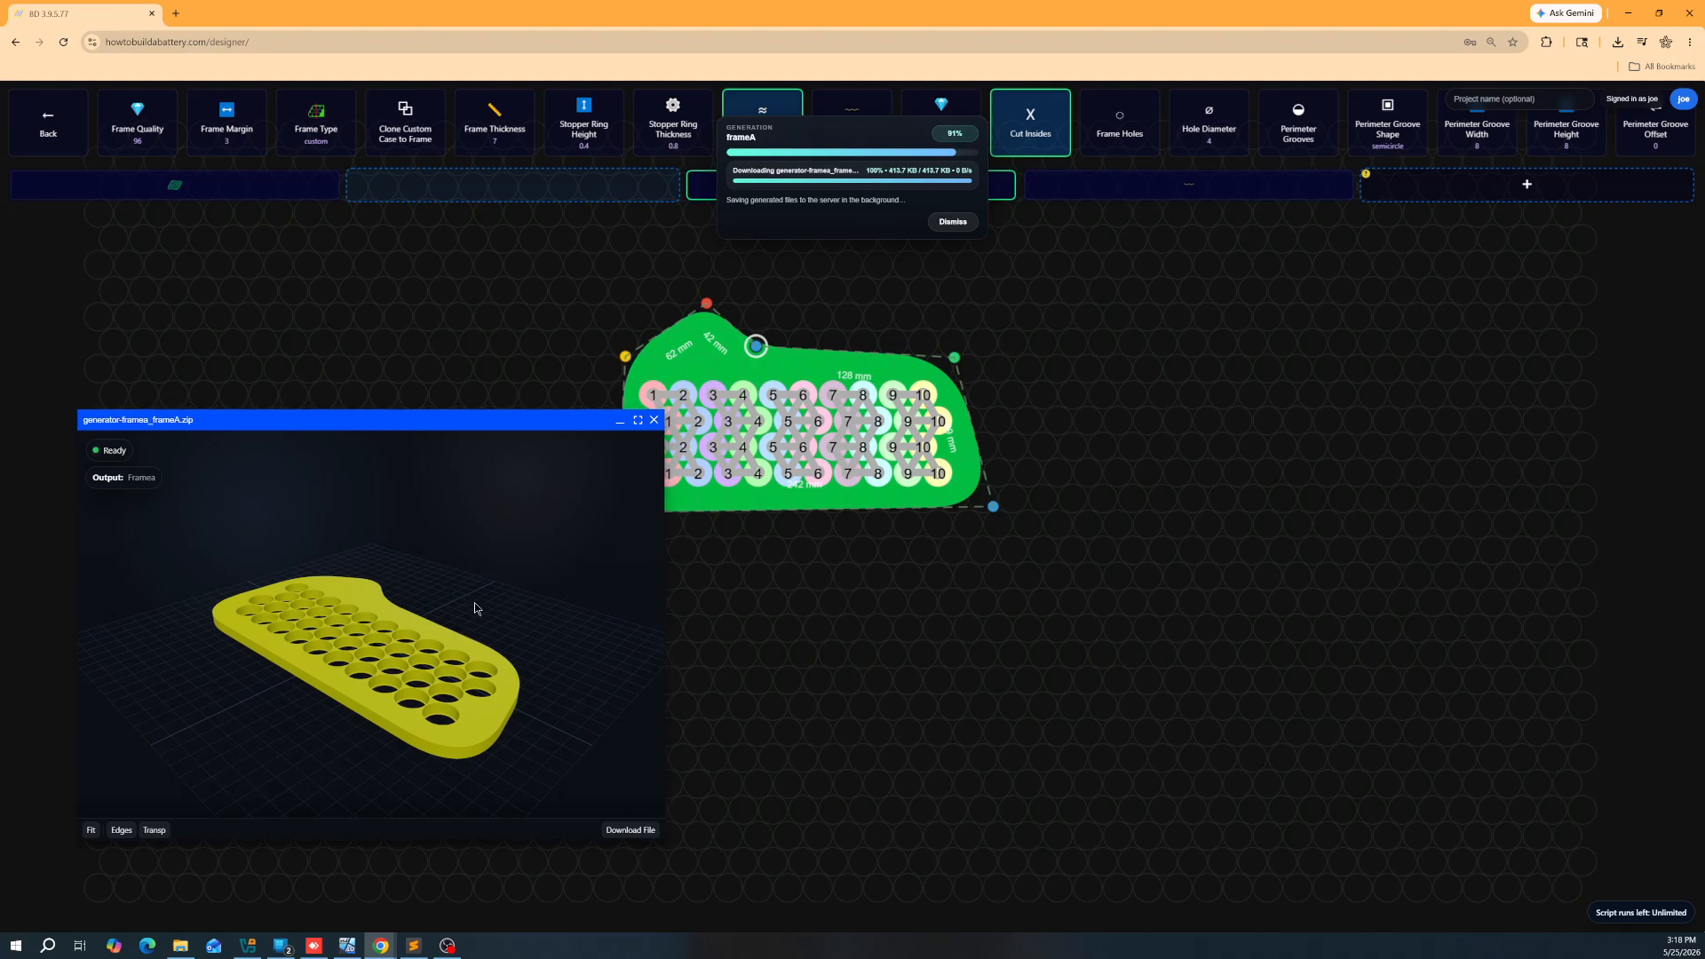
pyautogui.moveTo(474, 602); pyautogui.dragTo(523, 659)
pyautogui.scroll(3, 517, 587)
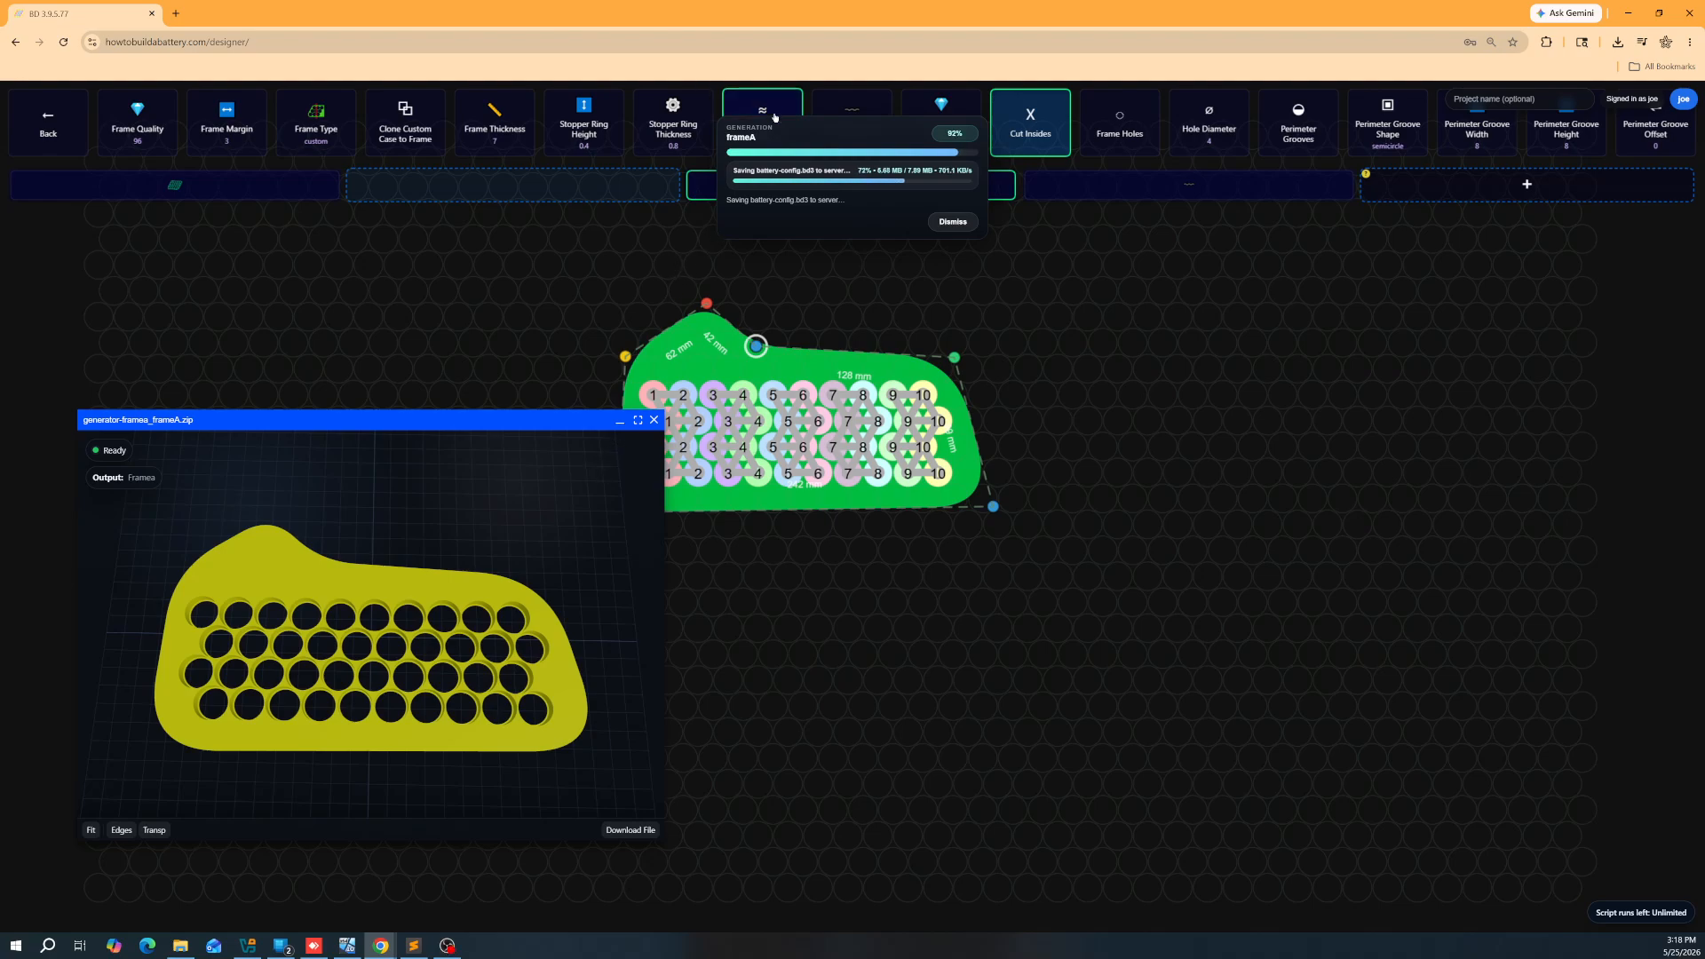
# Step: Dismiss the generation notice, try different custom frame smoothing strengths, and leave the smooth amount at 40.6
pyautogui.click(957, 223)
pyautogui.click(852, 127)
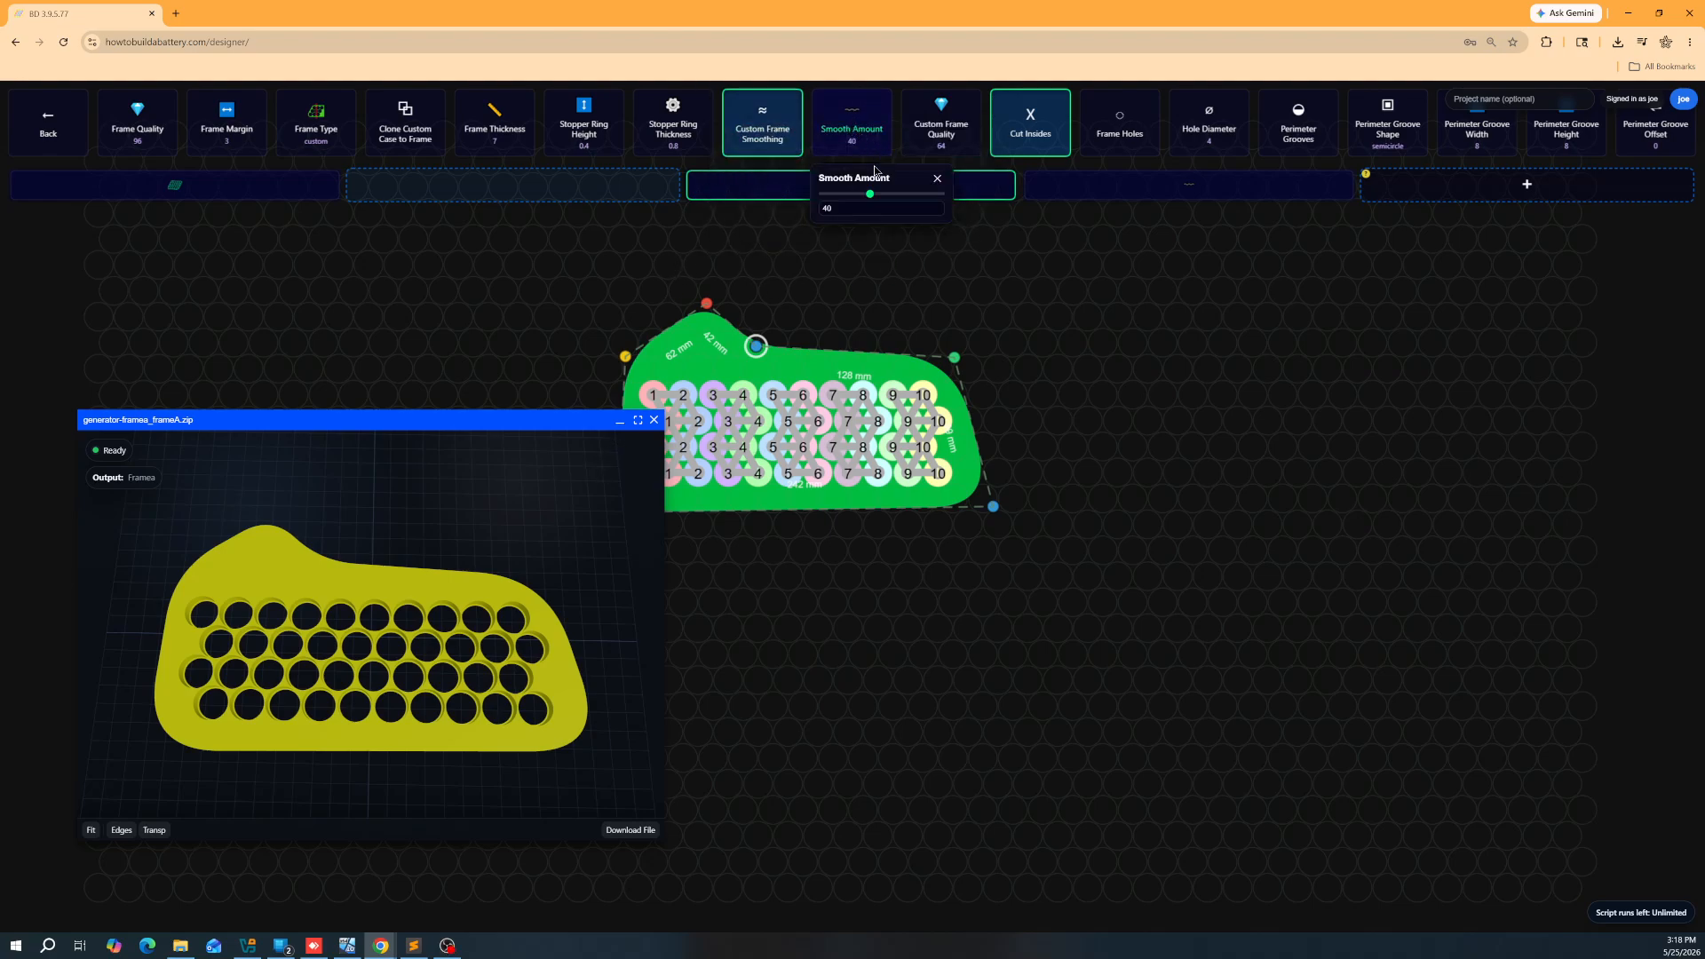
pyautogui.moveTo(873, 199); pyautogui.dragTo(919, 196)
pyautogui.moveTo(941, 196); pyautogui.dragTo(872, 203)
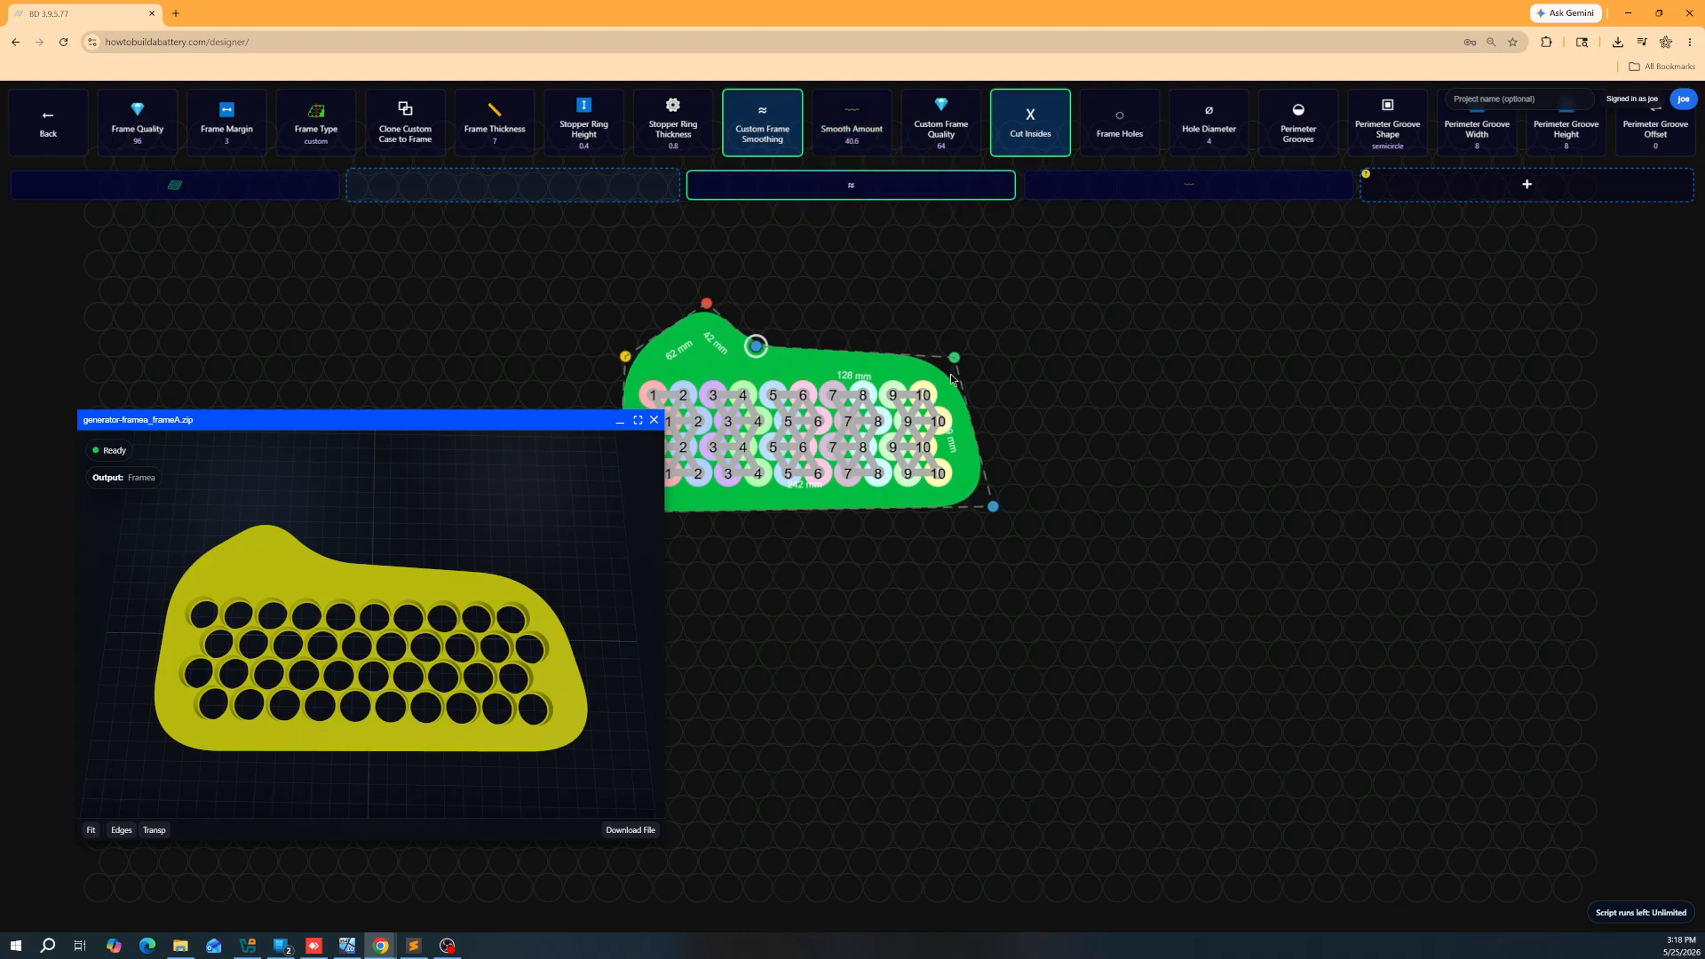
# Step: Sharpen the frame's upper-right corner with an extra point on each adjoining edge, and move all three points in toward the cells
pyautogui.moveTo(955, 357)
pyautogui.mouseDown()
pyautogui.moveTo(981, 329)
pyautogui.moveTo(967, 342)
pyautogui.moveTo(951, 297)
pyautogui.moveTo(977, 350)
pyautogui.mouseUp()
pyautogui.scroll(2, 957, 373)
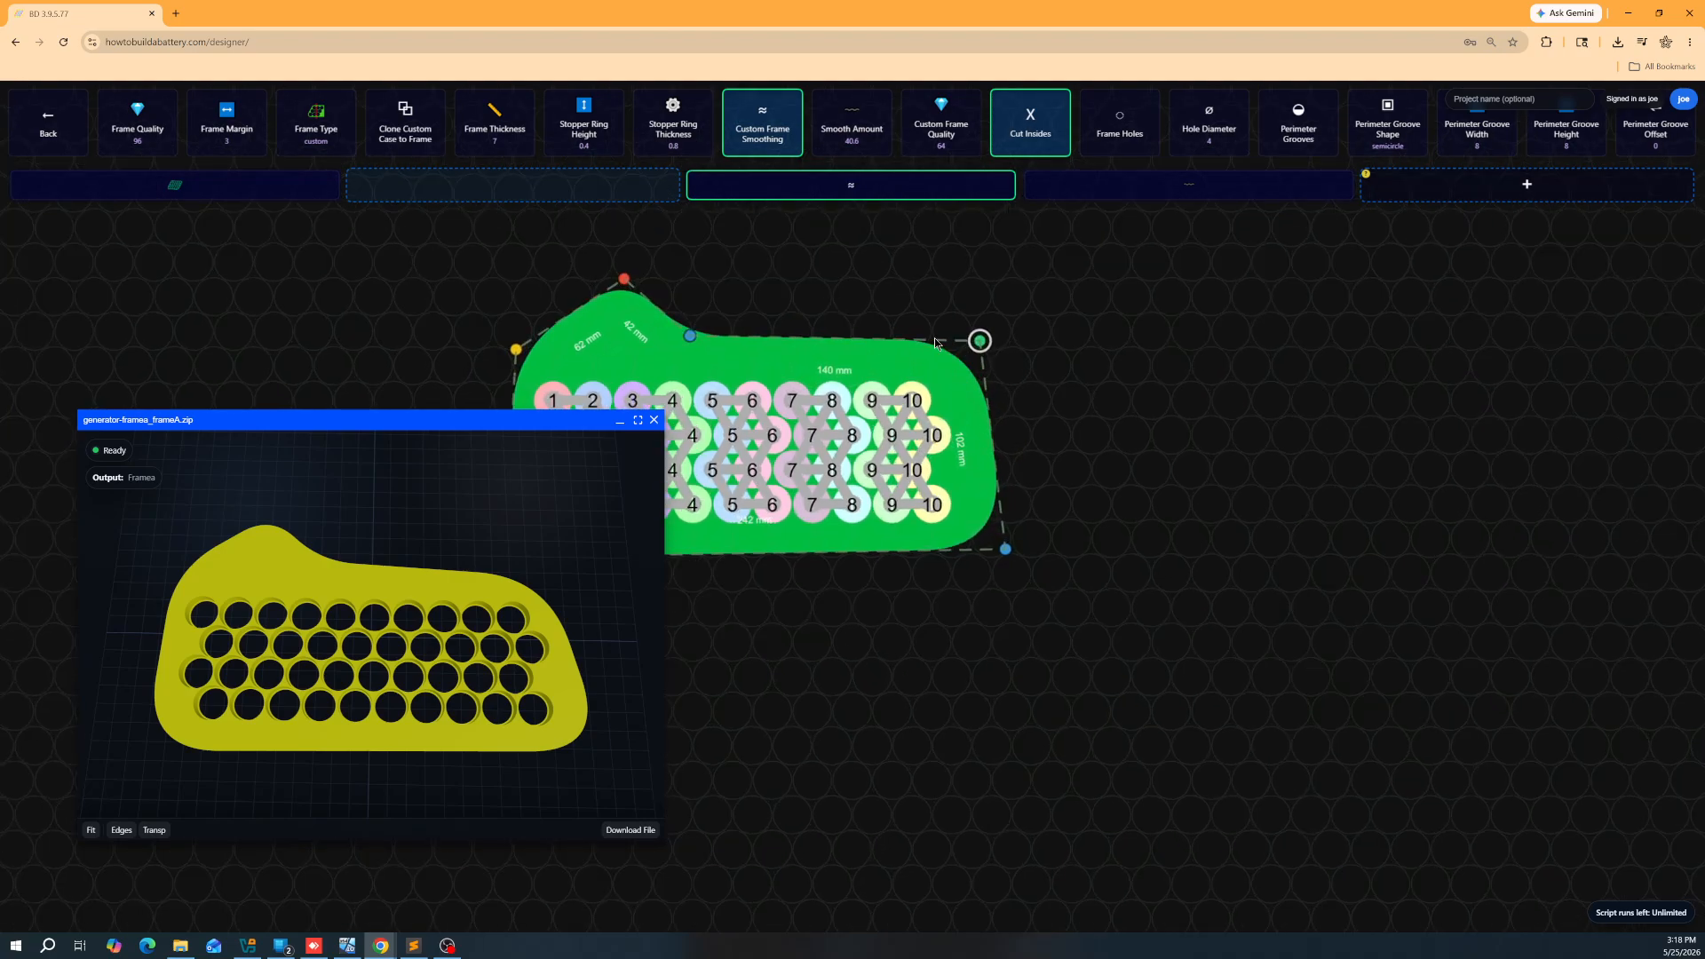
pyautogui.click(935, 342)
pyautogui.click(988, 391)
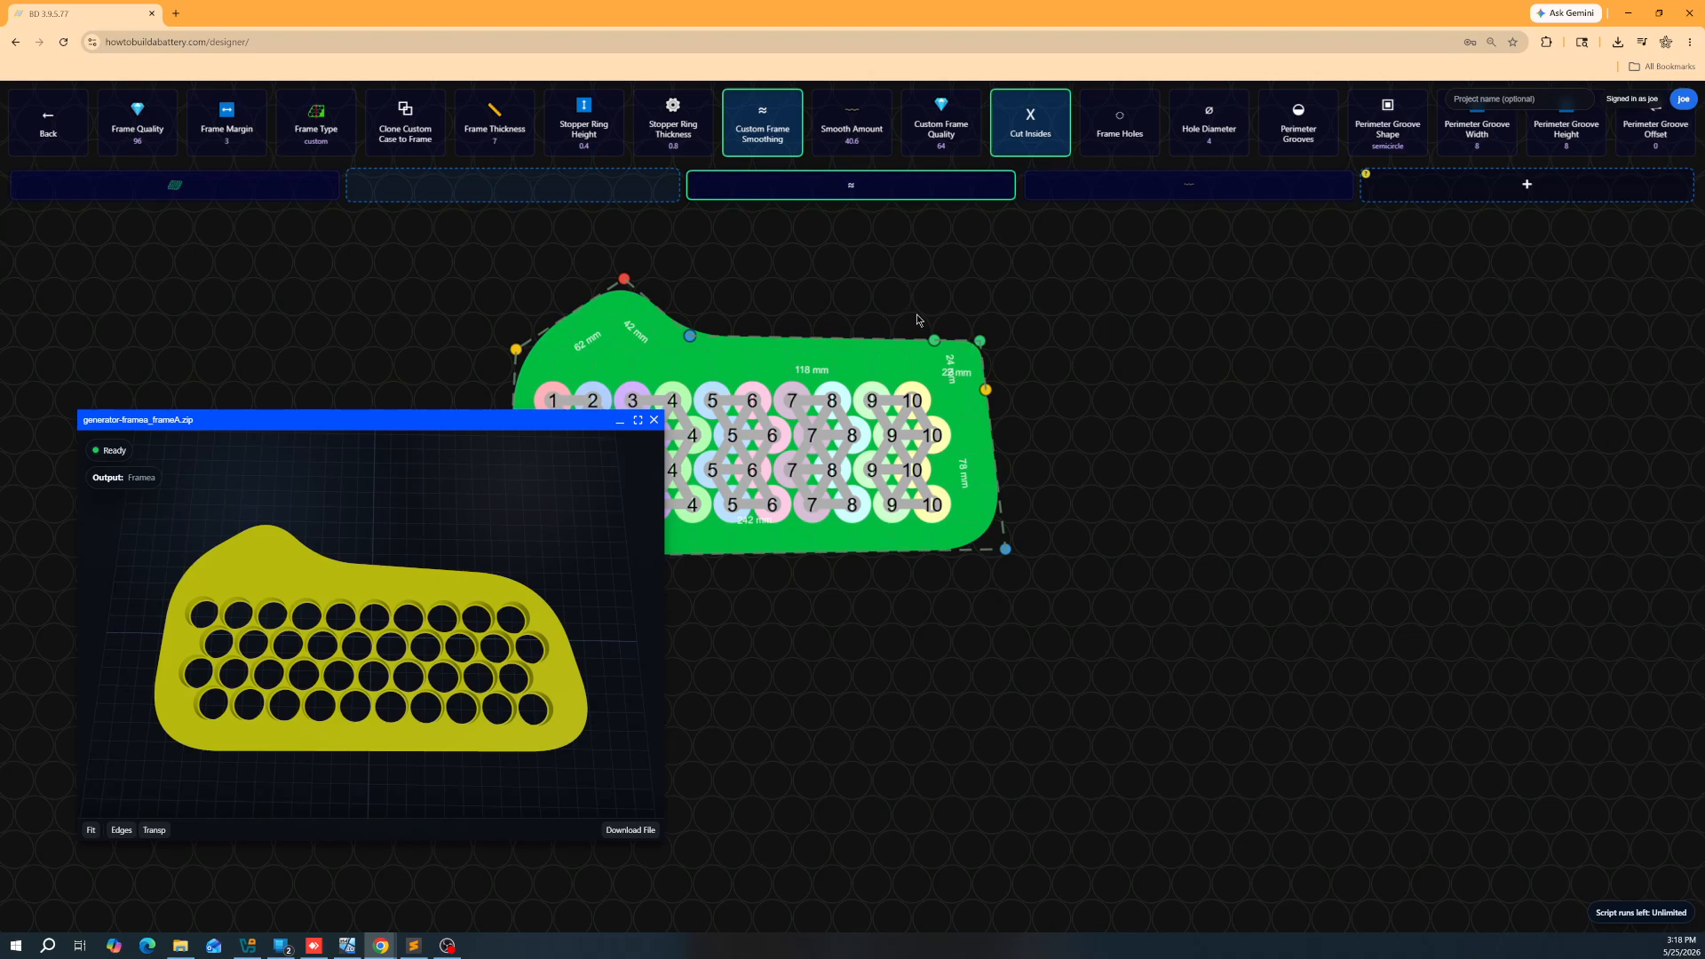
pyautogui.moveTo(907, 298); pyautogui.dragTo(1037, 423)
pyautogui.moveTo(982, 344); pyautogui.dragTo(954, 369)
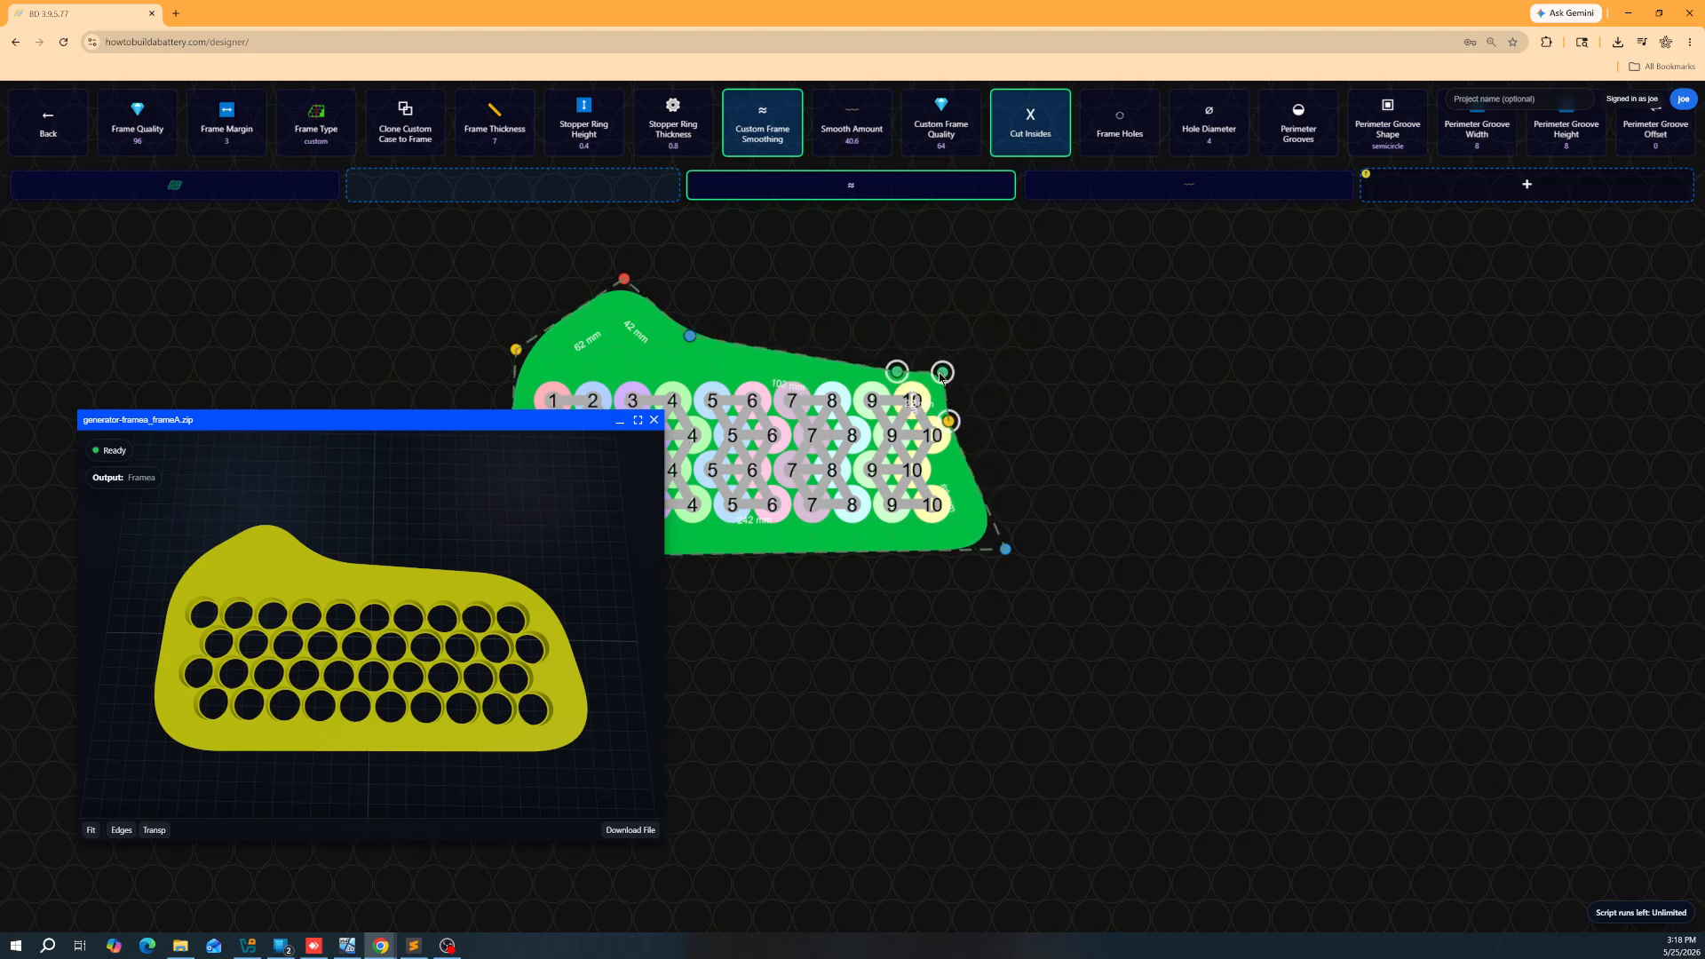
# Step: Add a point on each side of the frame's lower-right corner and shift the three points inward together
pyautogui.click(992, 539)
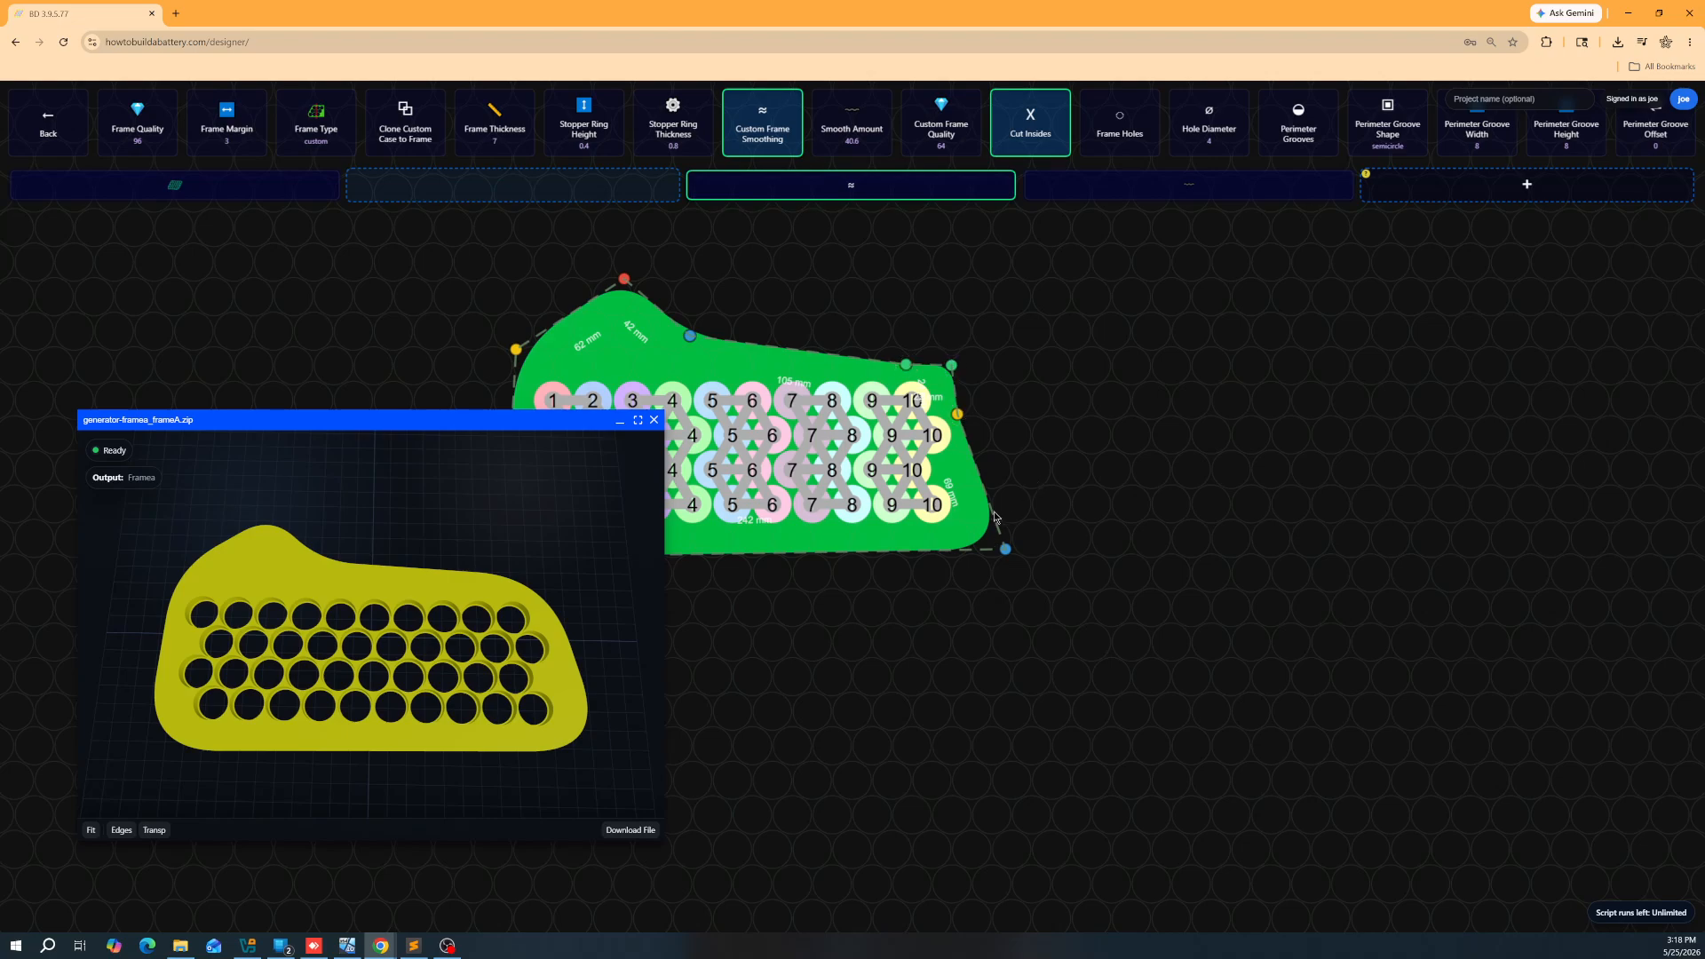
pyautogui.click(991, 510)
pyautogui.click(959, 549)
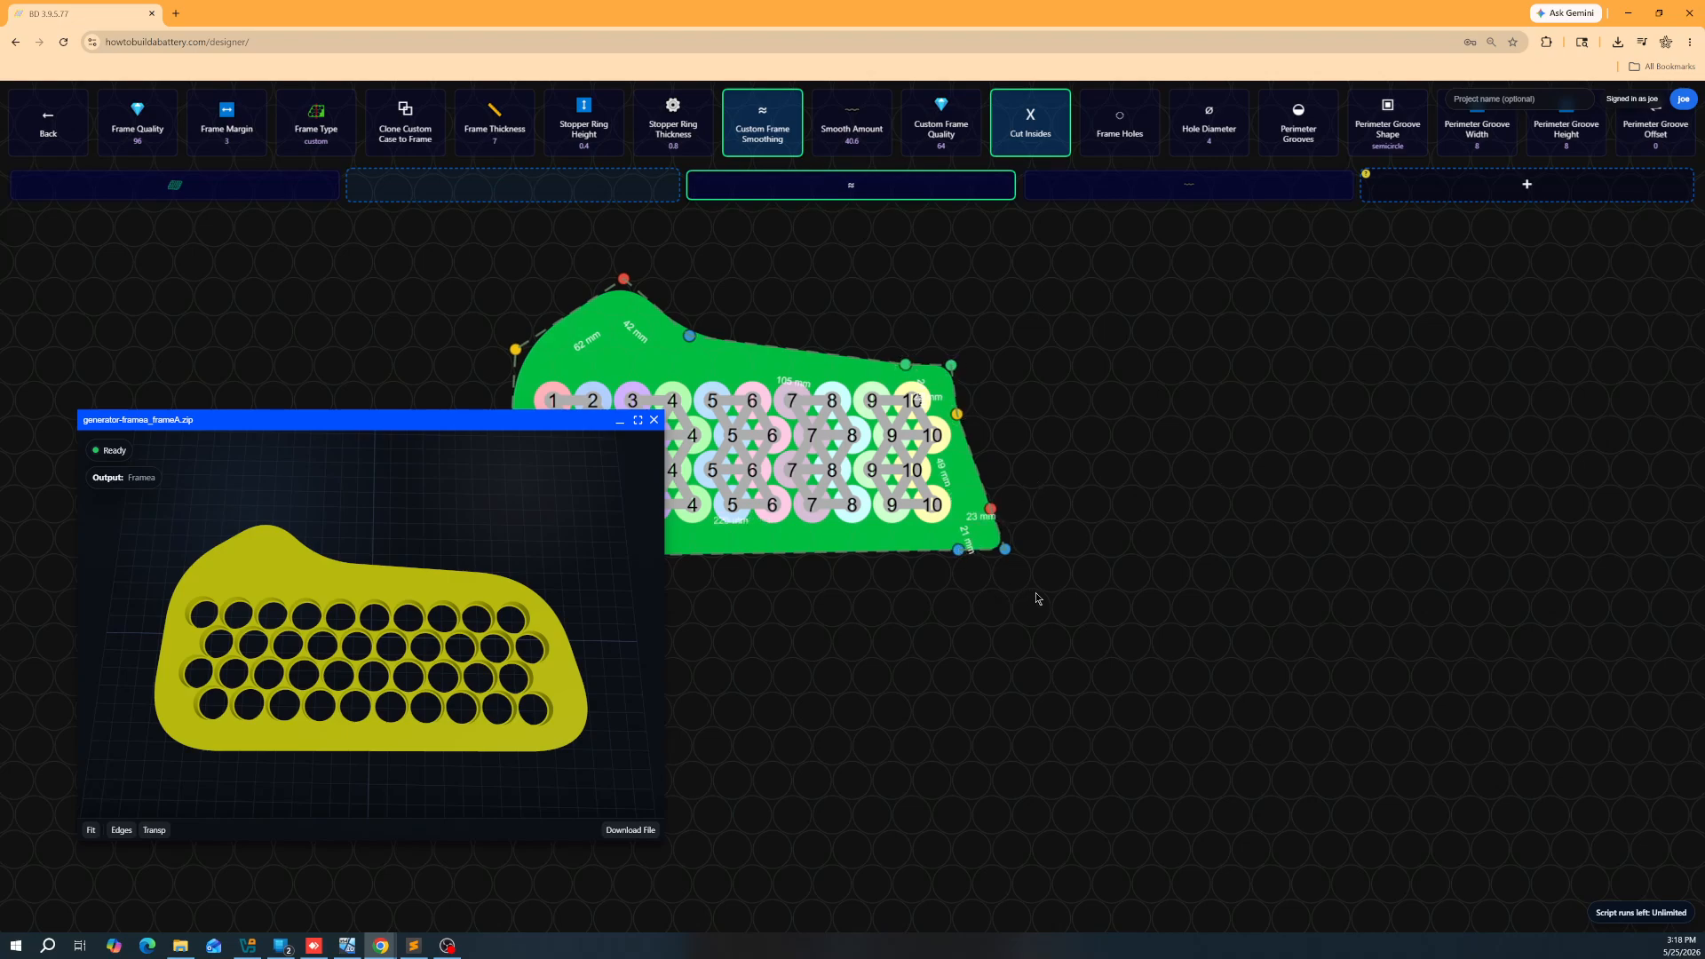
pyautogui.moveTo(1042, 588); pyautogui.dragTo(929, 471)
pyautogui.moveTo(1000, 546); pyautogui.dragTo(971, 534)
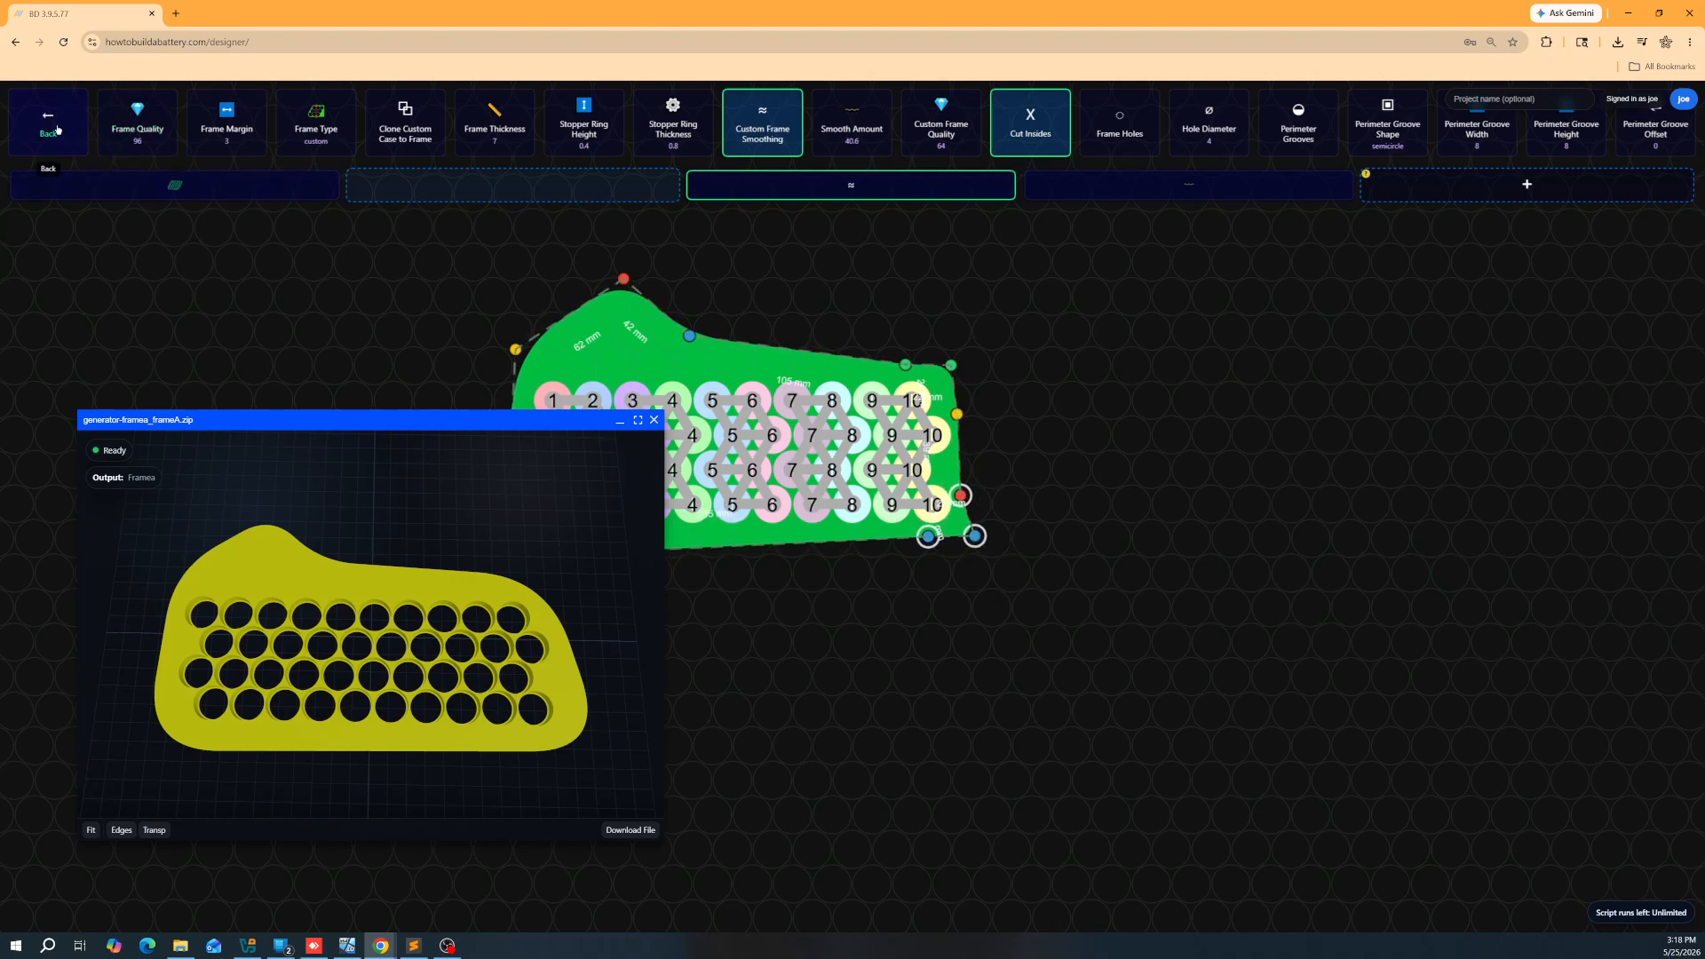
# Step: Regenerate Frame A with the reshaped outline and inspect the new 3D model from a rotated view
pyautogui.click(59, 131)
pyautogui.click(176, 187)
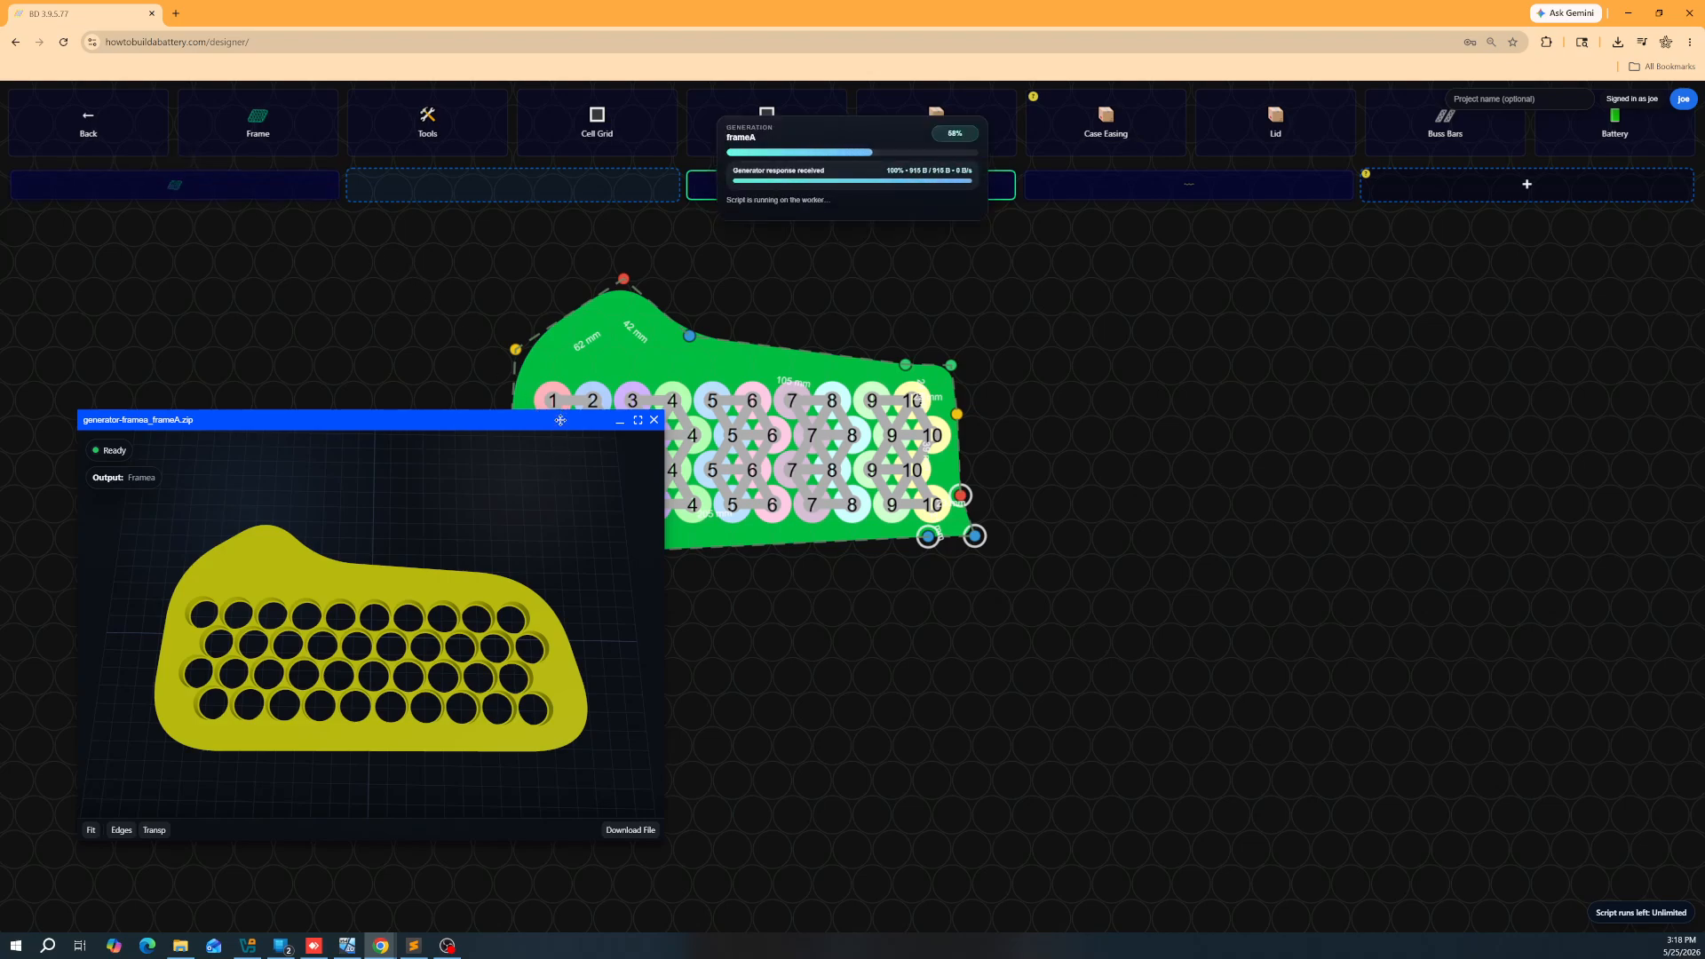
pyautogui.moveTo(555, 418); pyautogui.dragTo(486, 474)
pyautogui.moveTo(831, 339); pyautogui.dragTo(1014, 324)
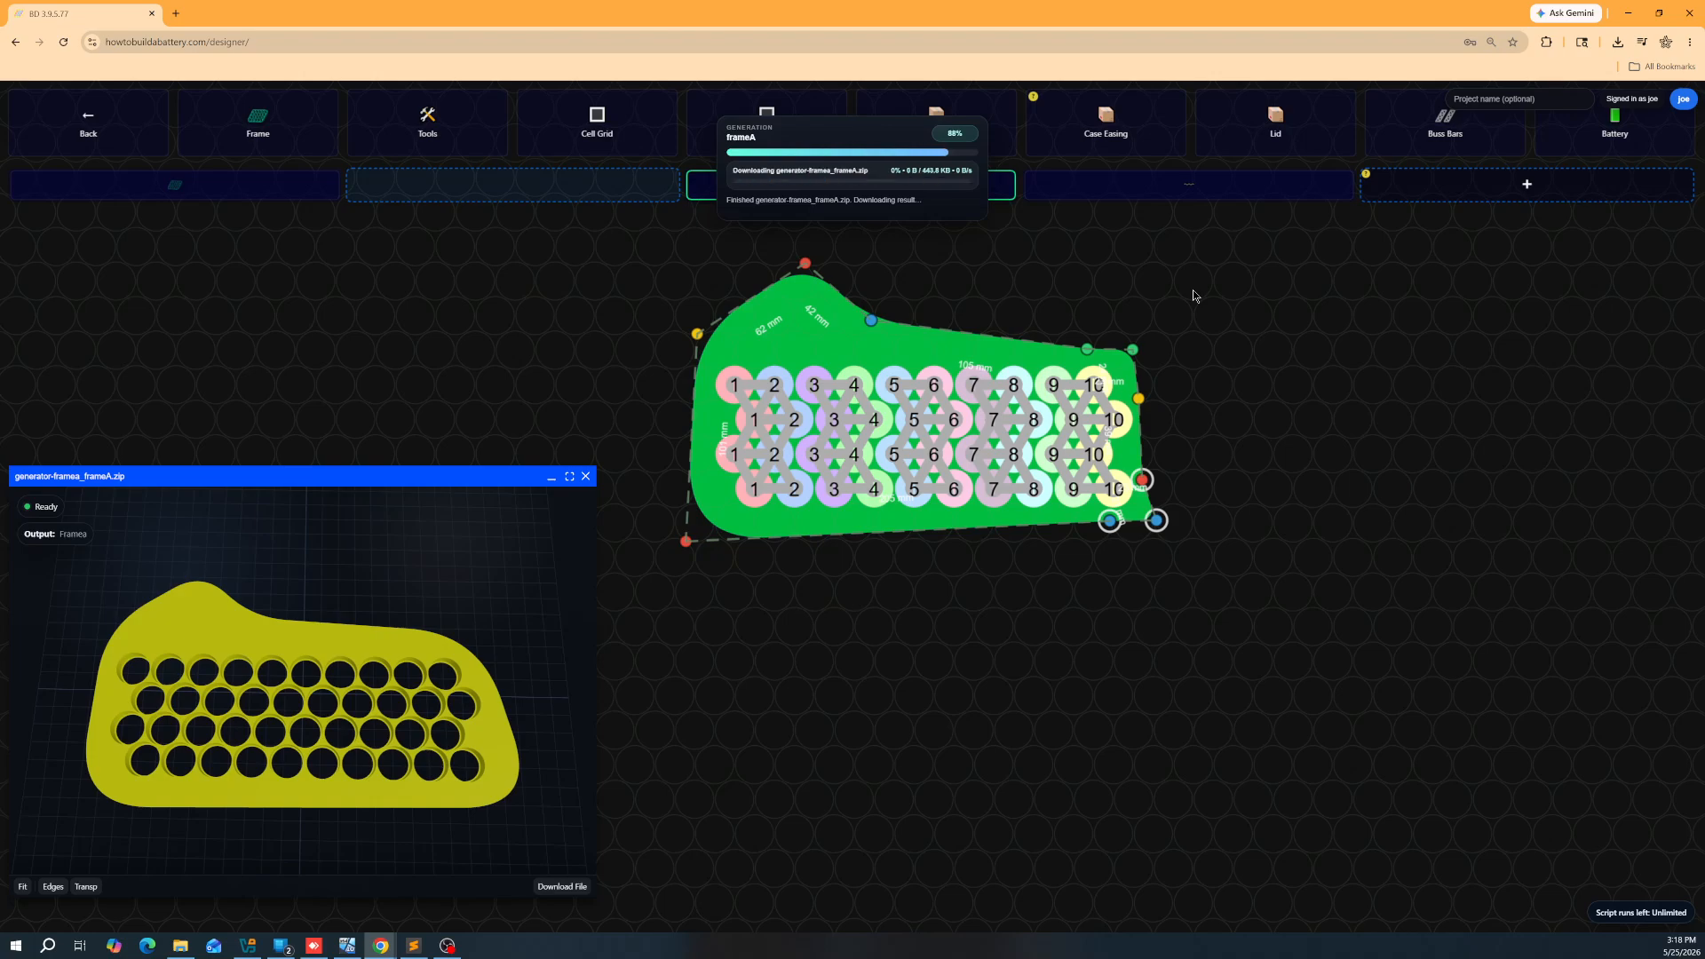
pyautogui.moveTo(383, 666); pyautogui.dragTo(444, 712)
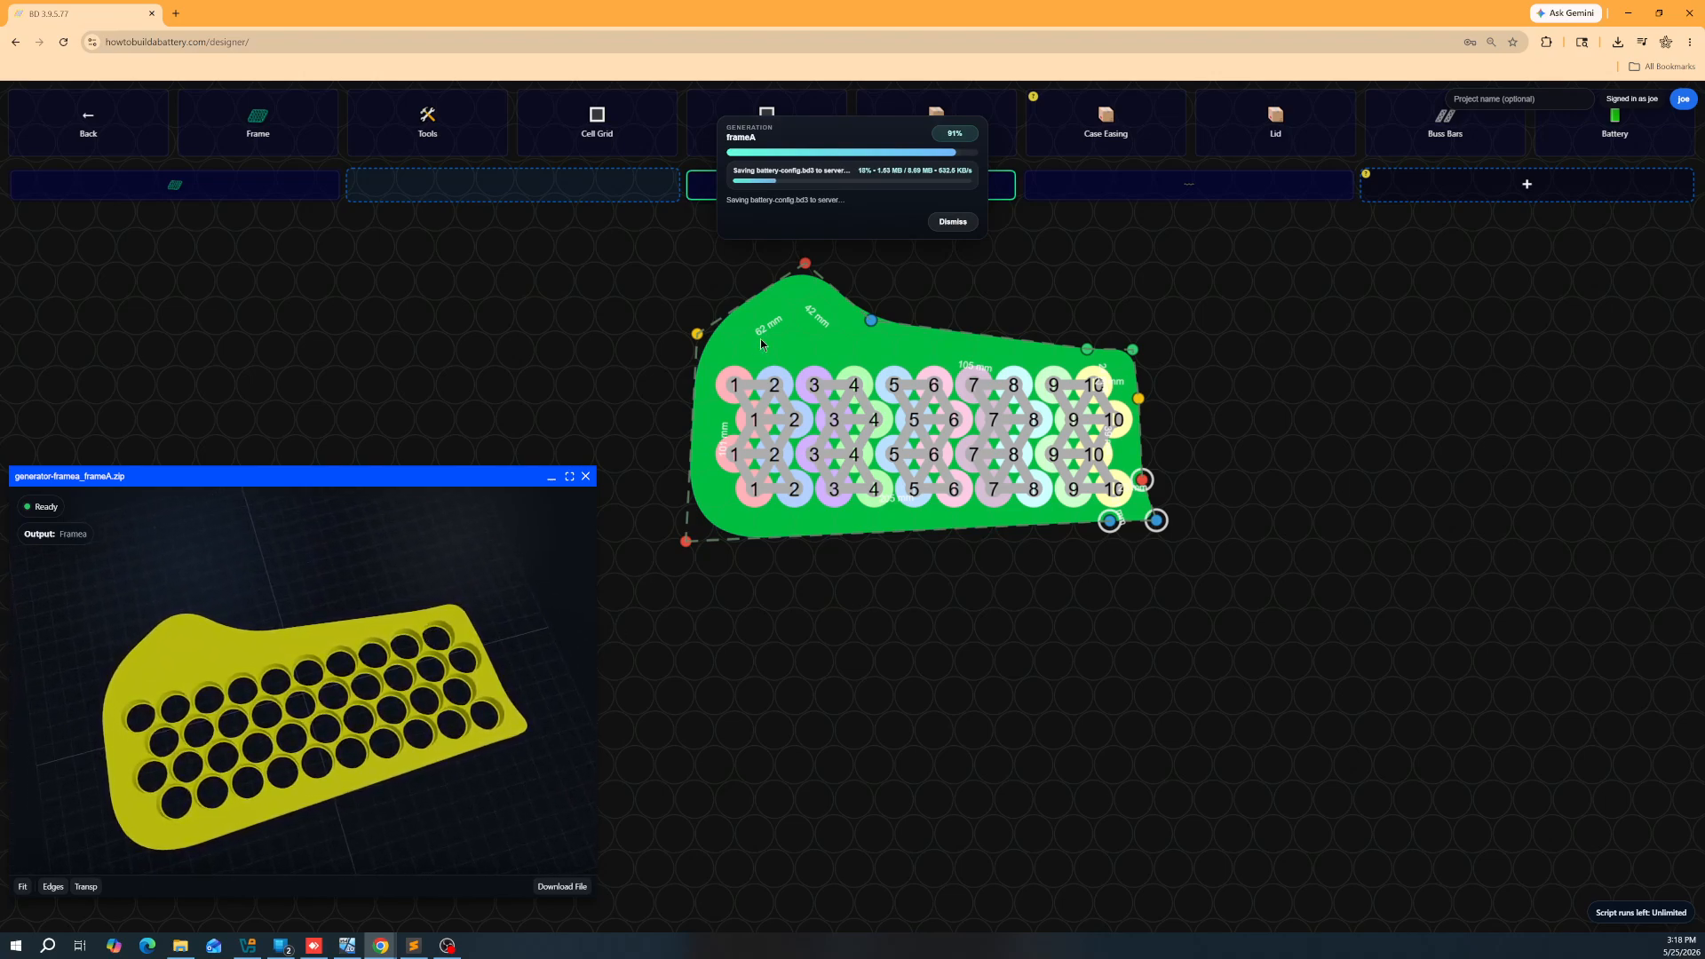
# Step: Start a custom case and pull its lower corners about 286 mm apart beyond the frame, with the upper-left corner above the cells
pyautogui.click(88, 129)
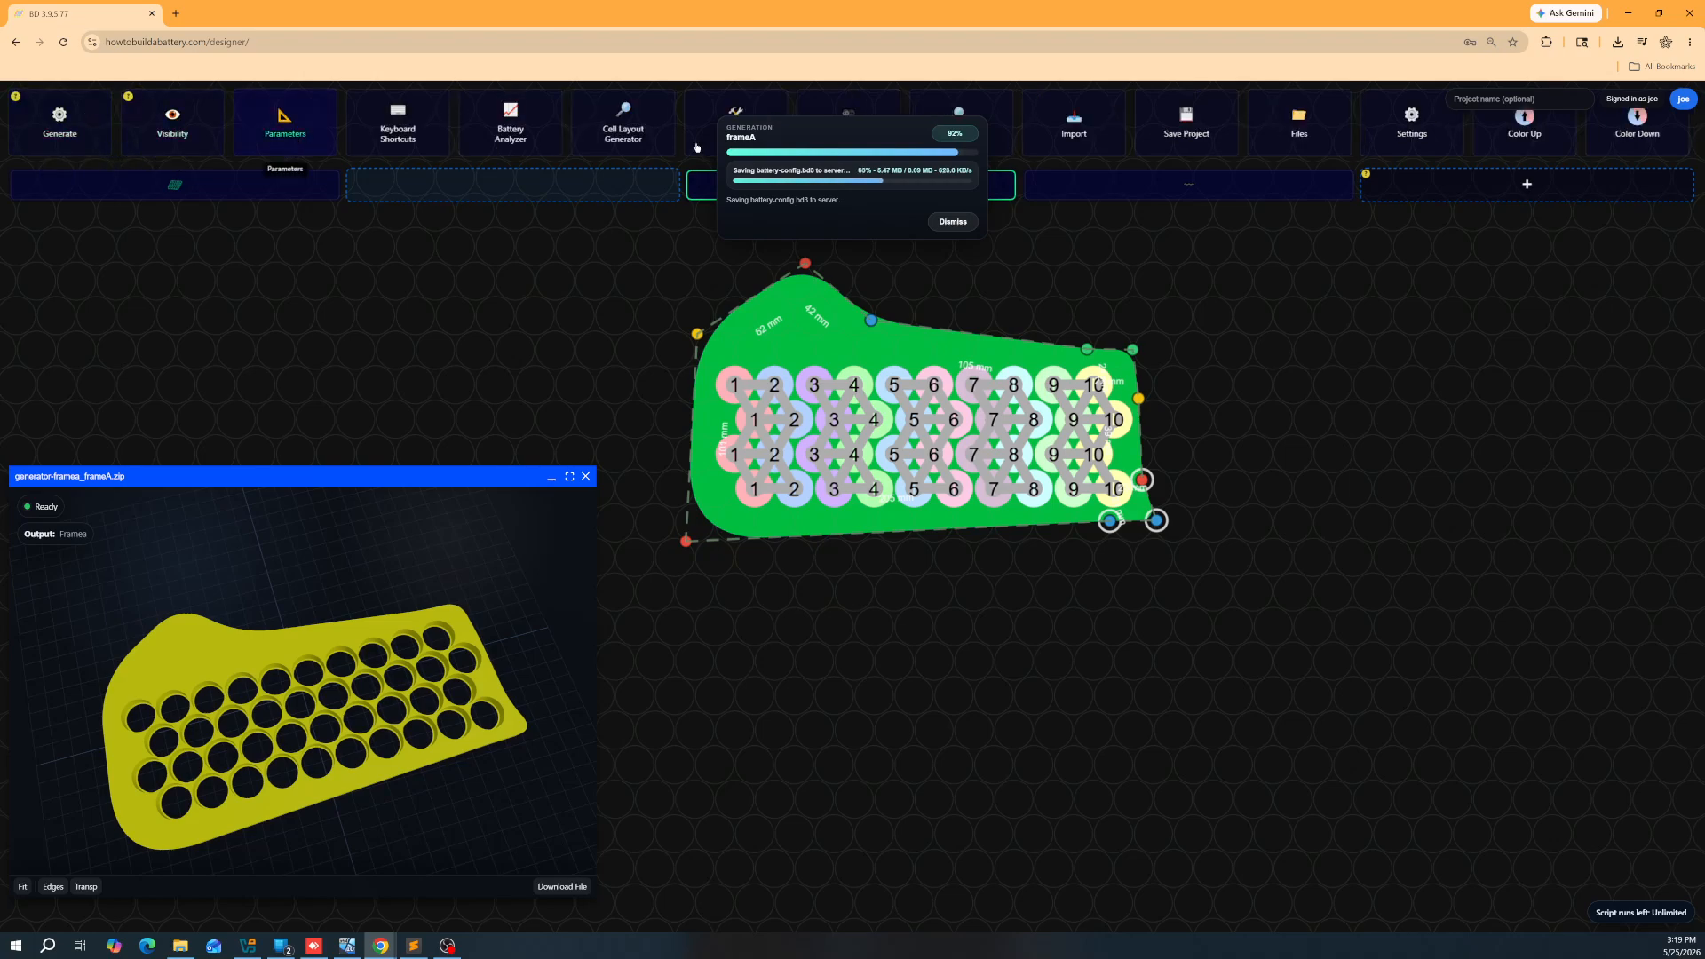
pyautogui.click(953, 221)
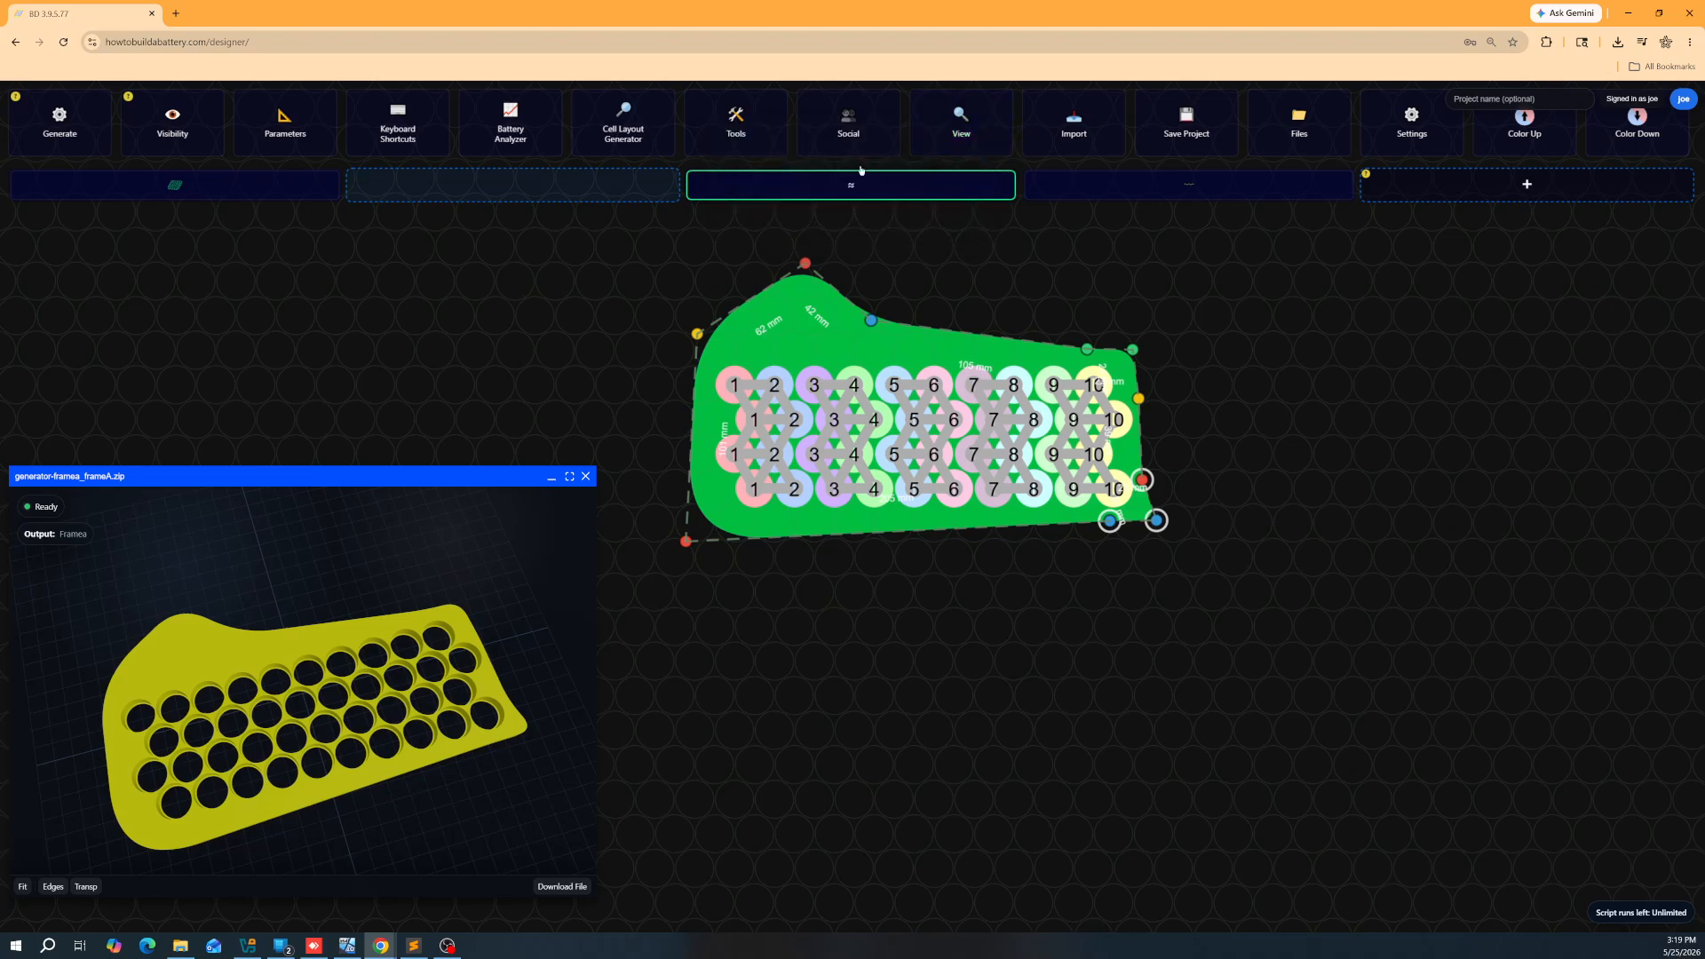
pyautogui.click(736, 125)
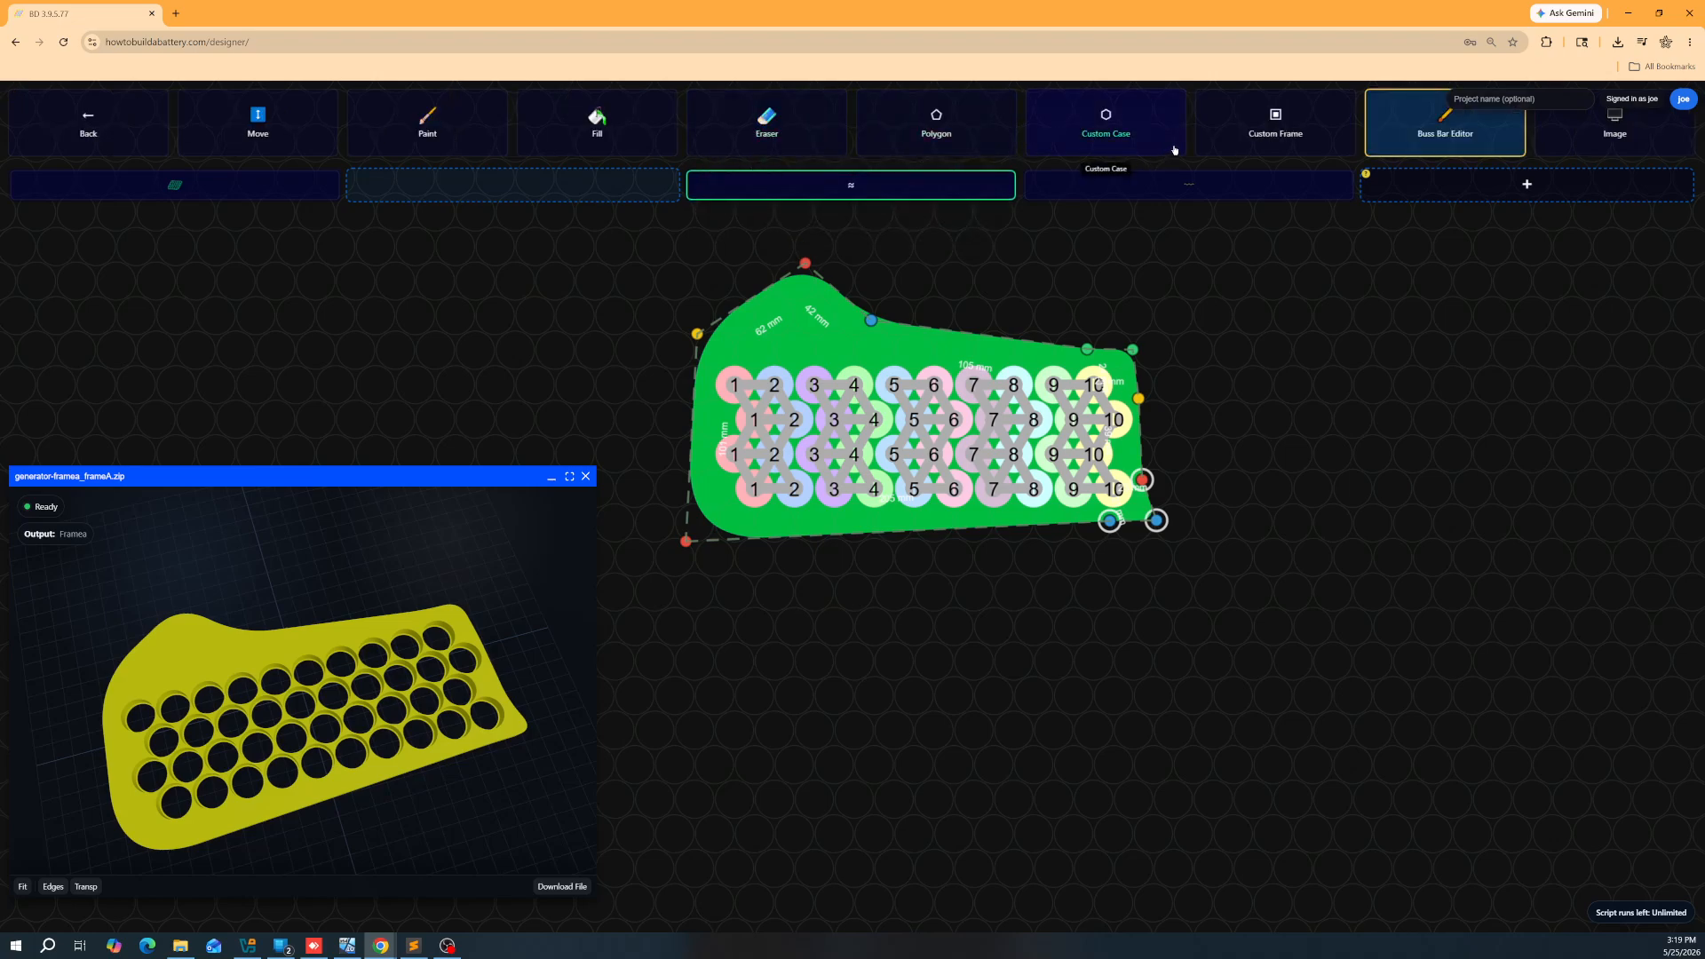
pyautogui.click(1115, 133)
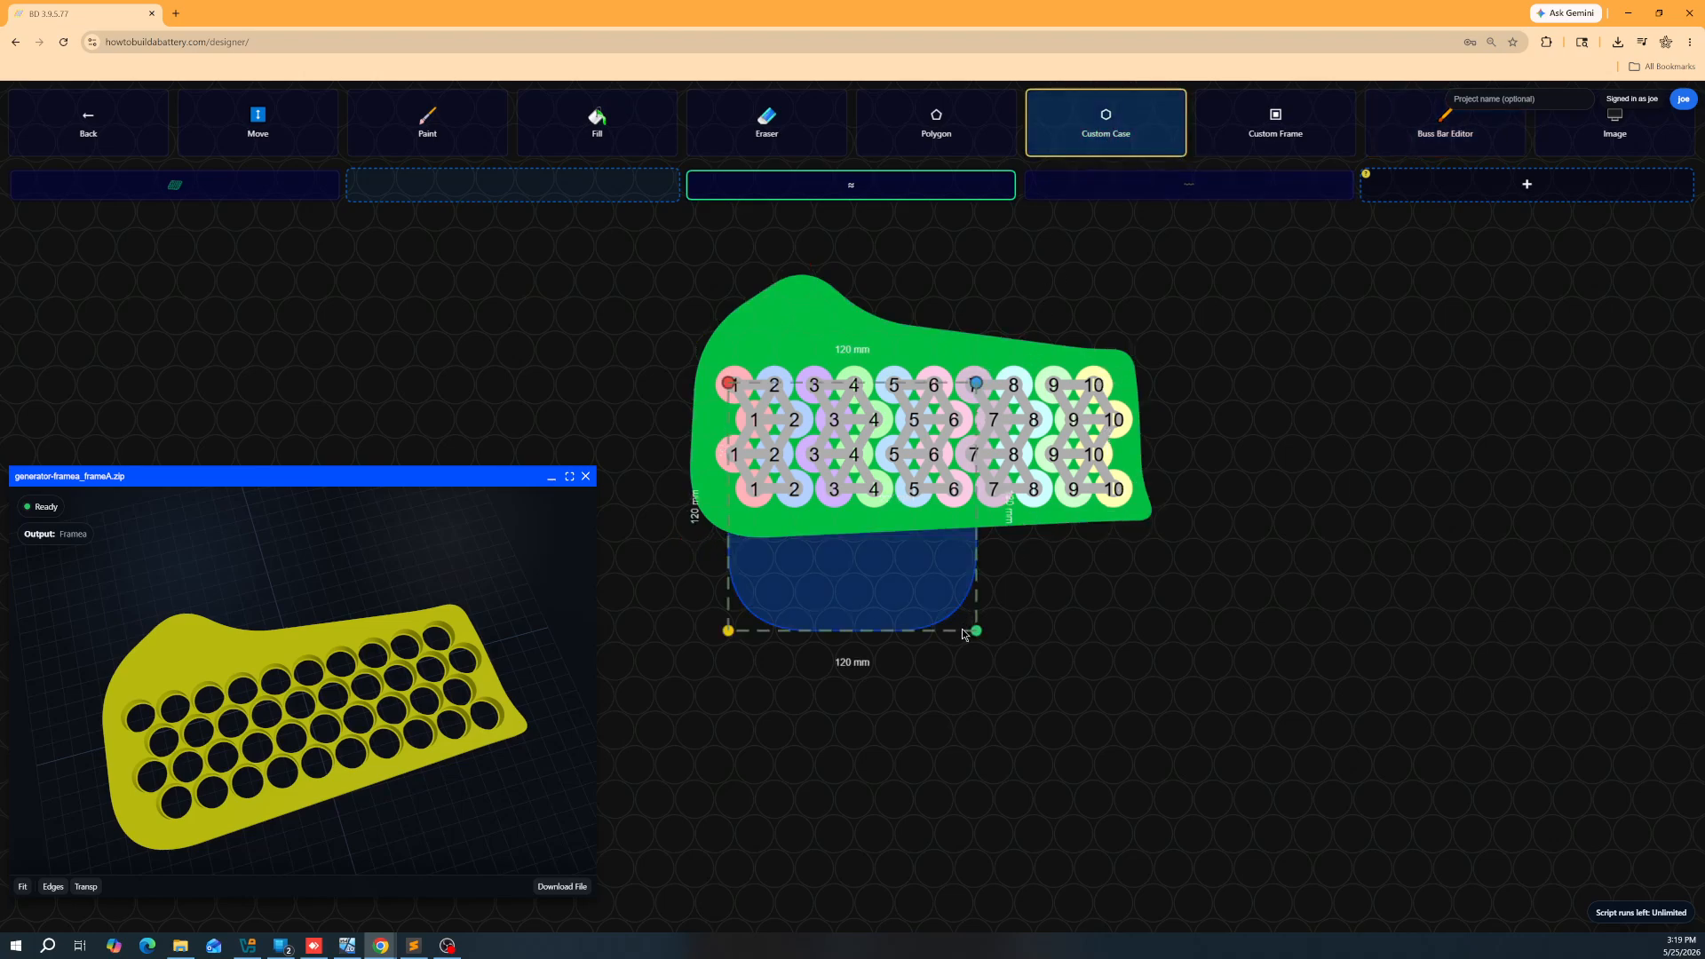
pyautogui.moveTo(980, 632); pyautogui.dragTo(1197, 532)
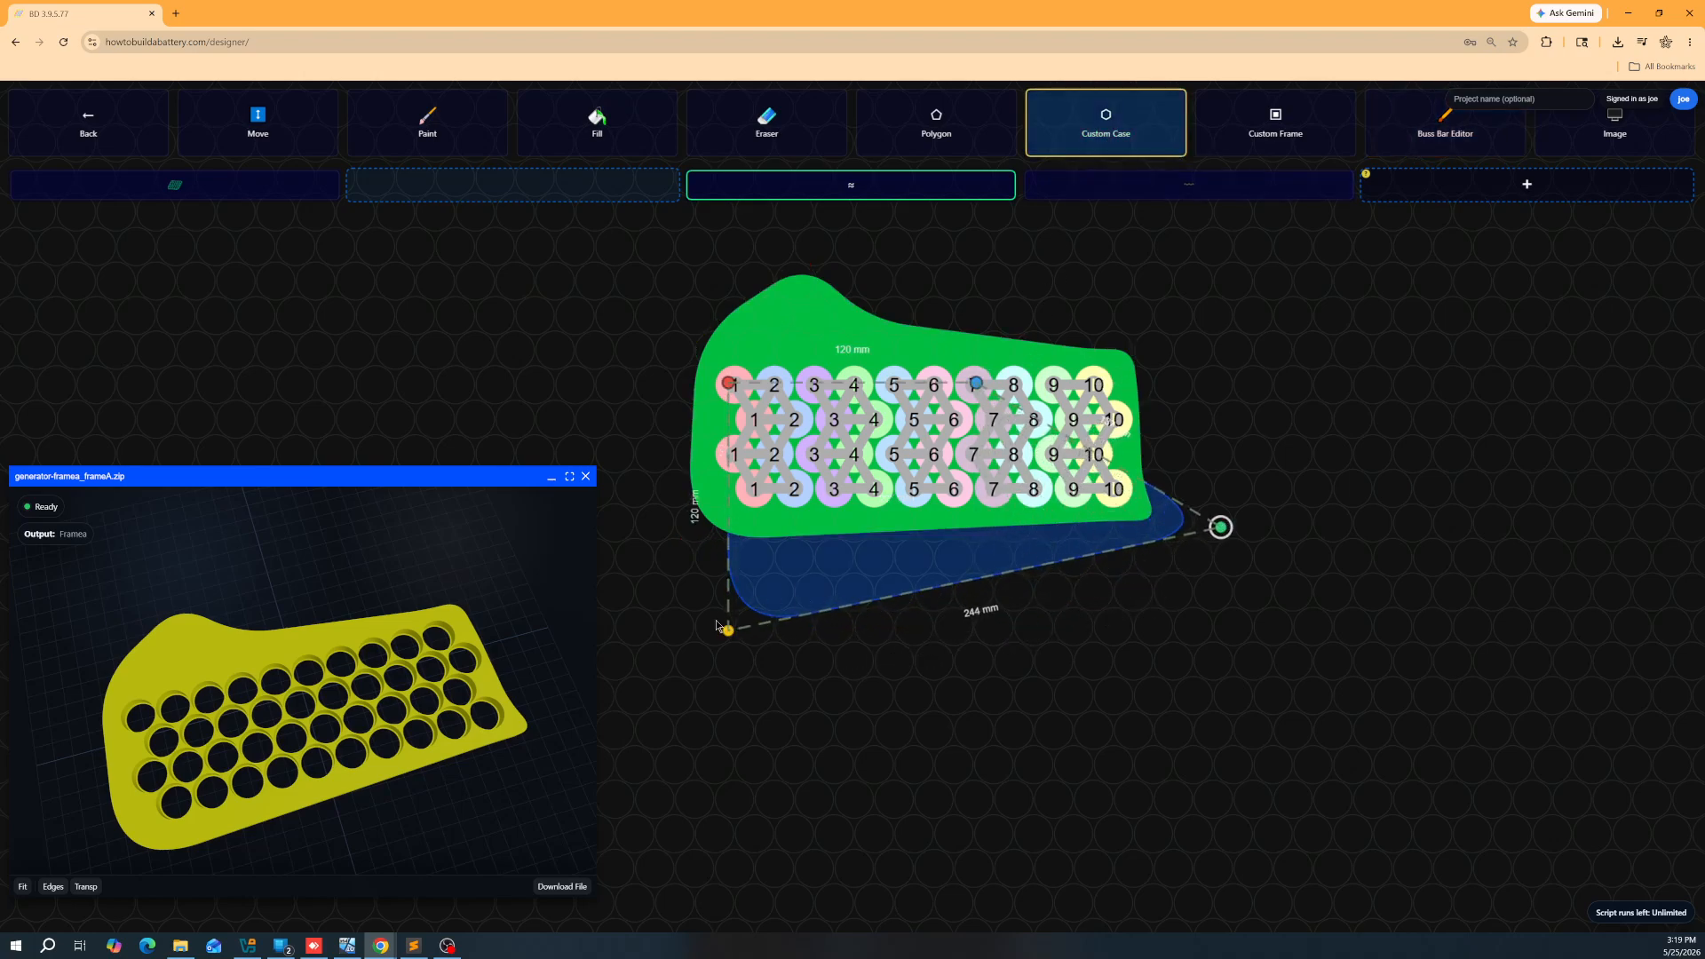
pyautogui.moveTo(723, 629); pyautogui.dragTo(629, 534)
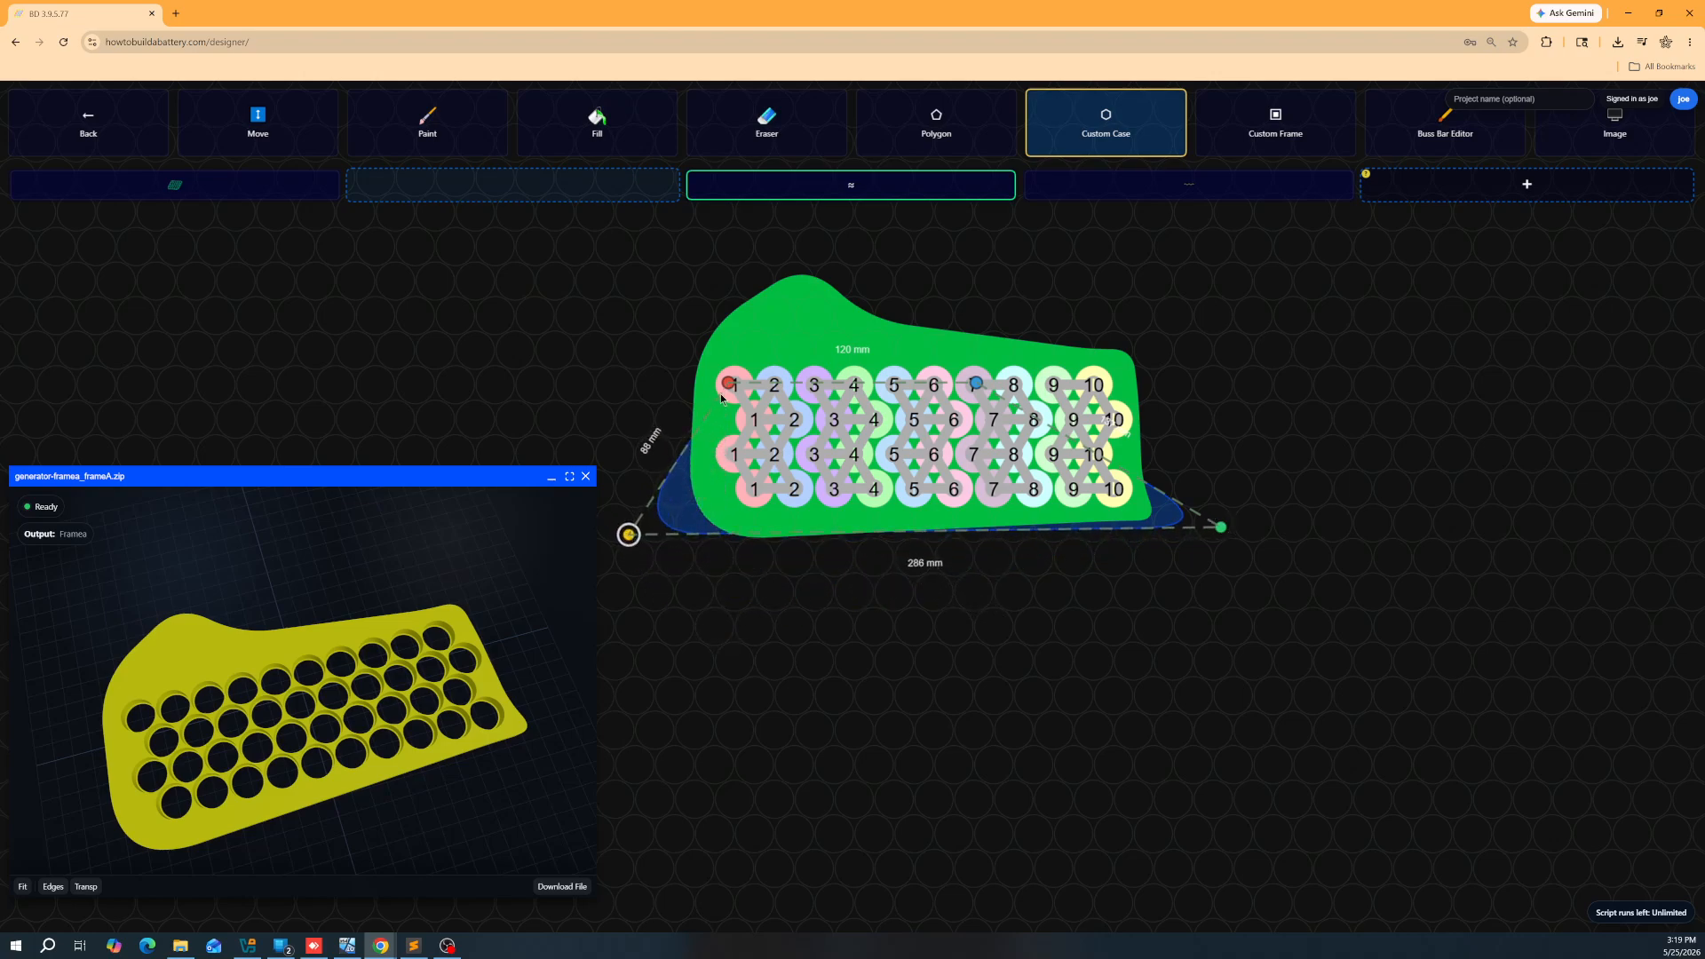
pyautogui.moveTo(727, 378); pyautogui.dragTo(695, 257)
# Step: Add two points along the case's upper side and shift its corners to enclose the frame, with a lower edge of about 281 mm
pyautogui.click(795, 303)
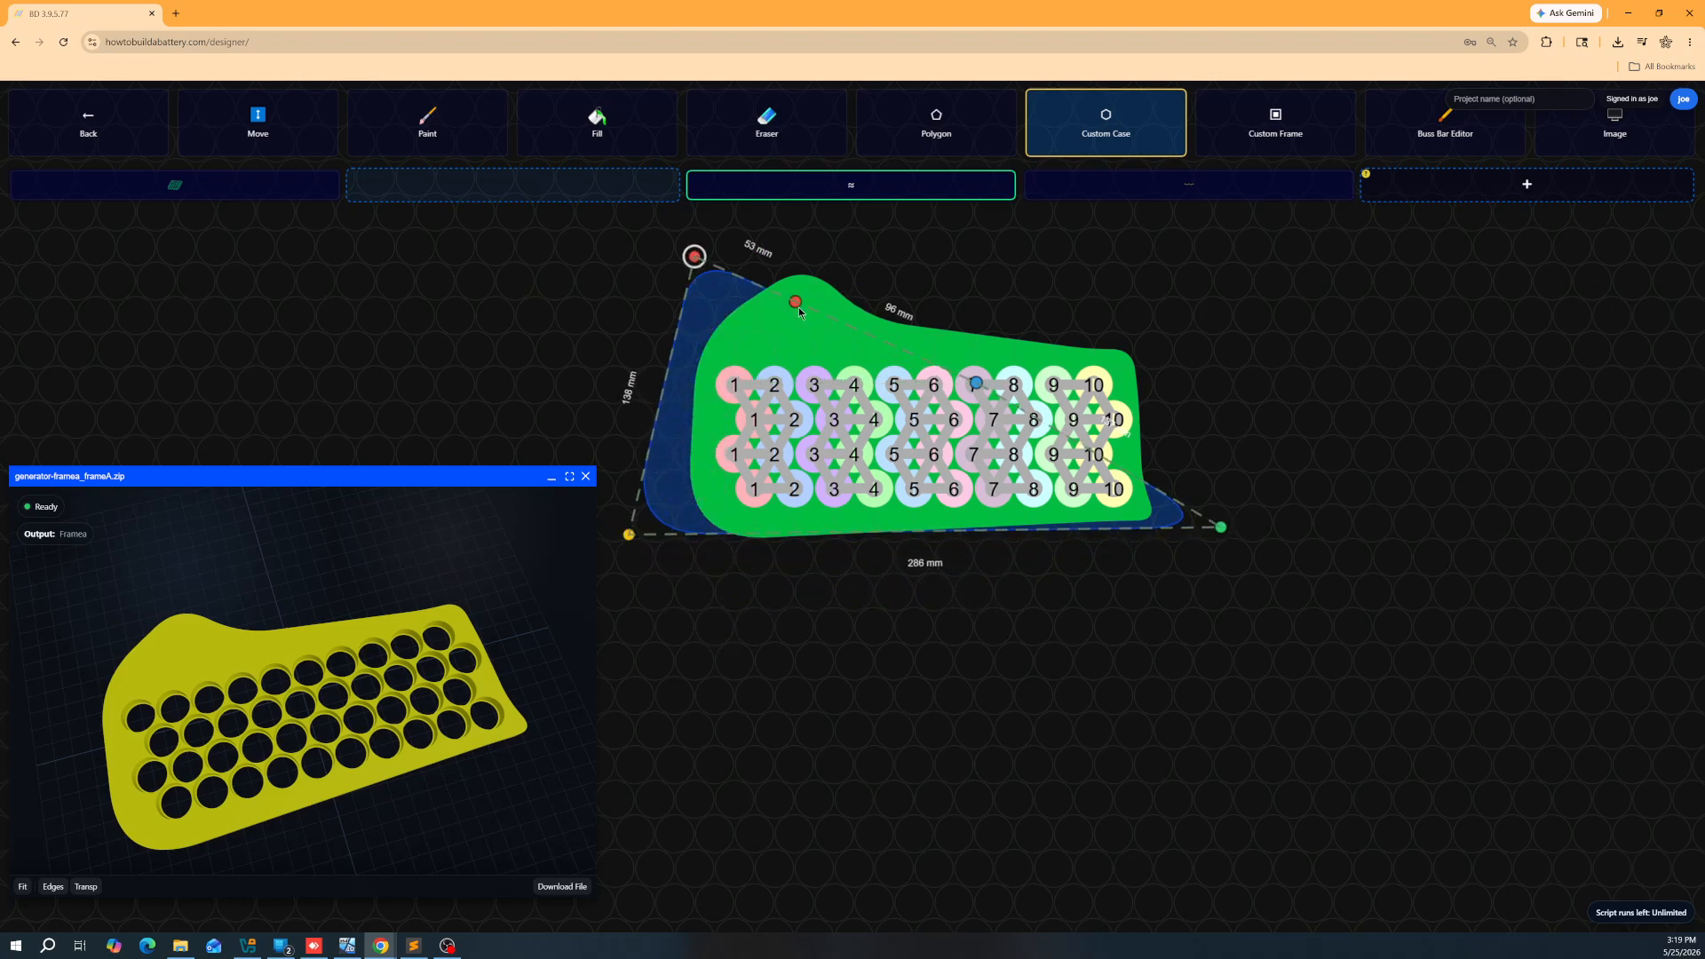
pyautogui.moveTo(795, 298); pyautogui.dragTo(840, 246)
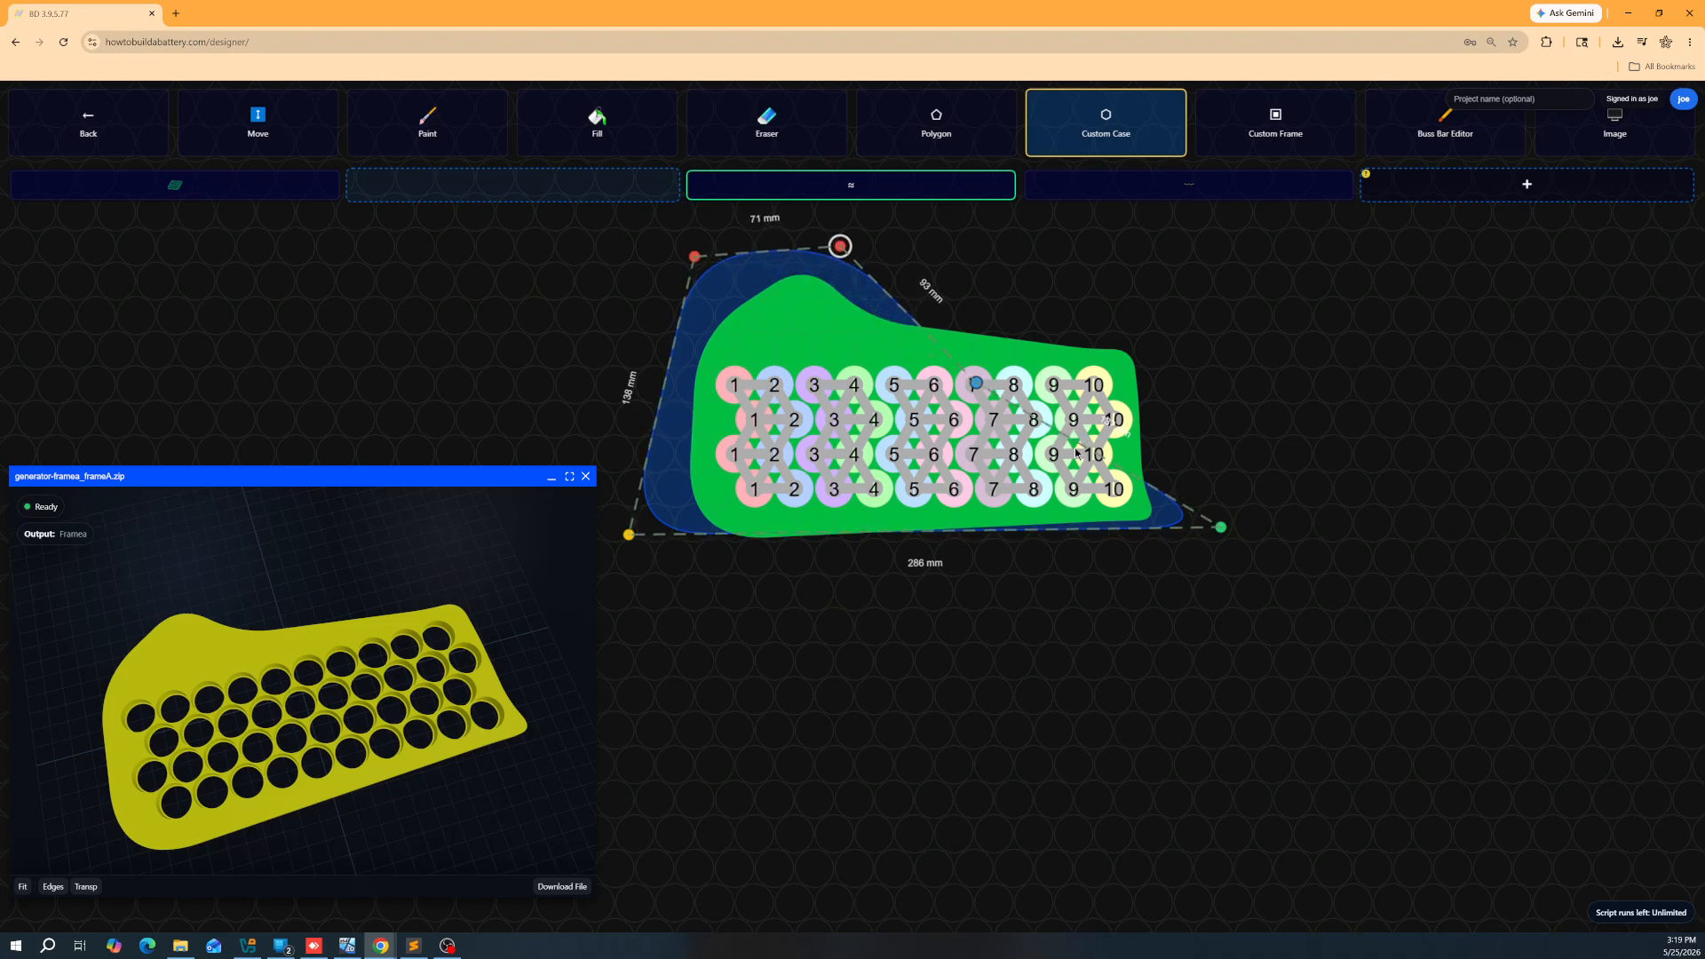
pyautogui.moveTo(974, 386); pyautogui.dragTo(1048, 322)
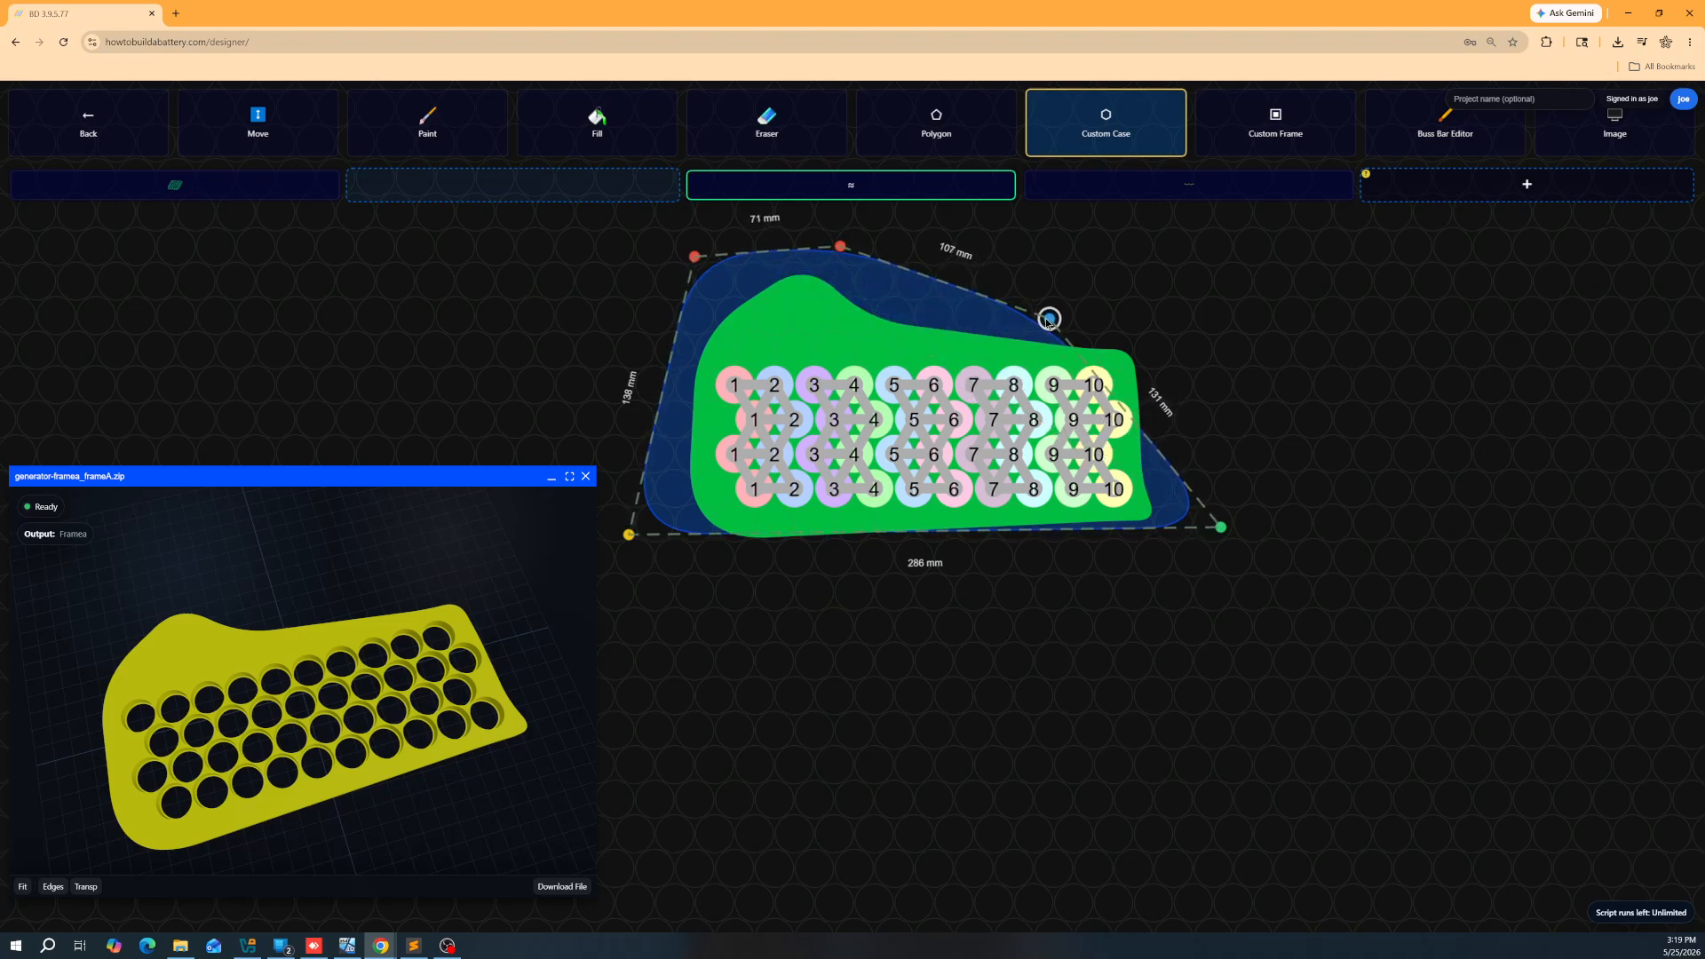
pyautogui.moveTo(1106, 391); pyautogui.dragTo(1152, 329)
pyautogui.moveTo(1221, 531); pyautogui.dragTo(1219, 536)
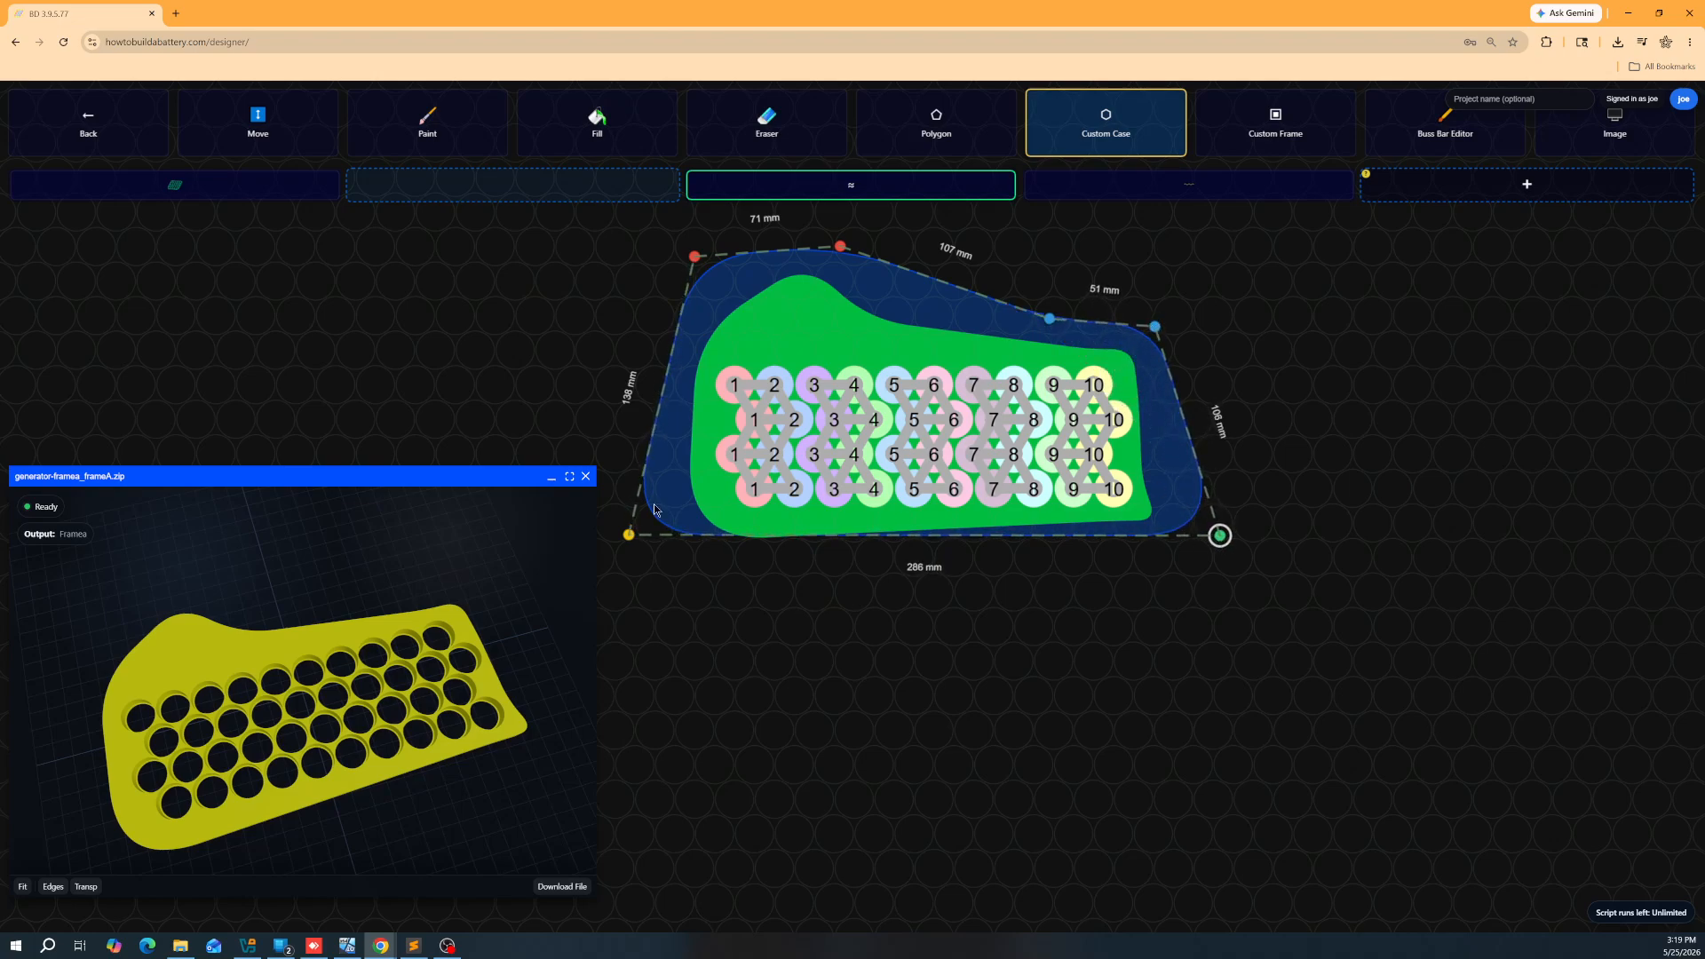
pyautogui.moveTo(628, 534); pyautogui.dragTo(639, 552)
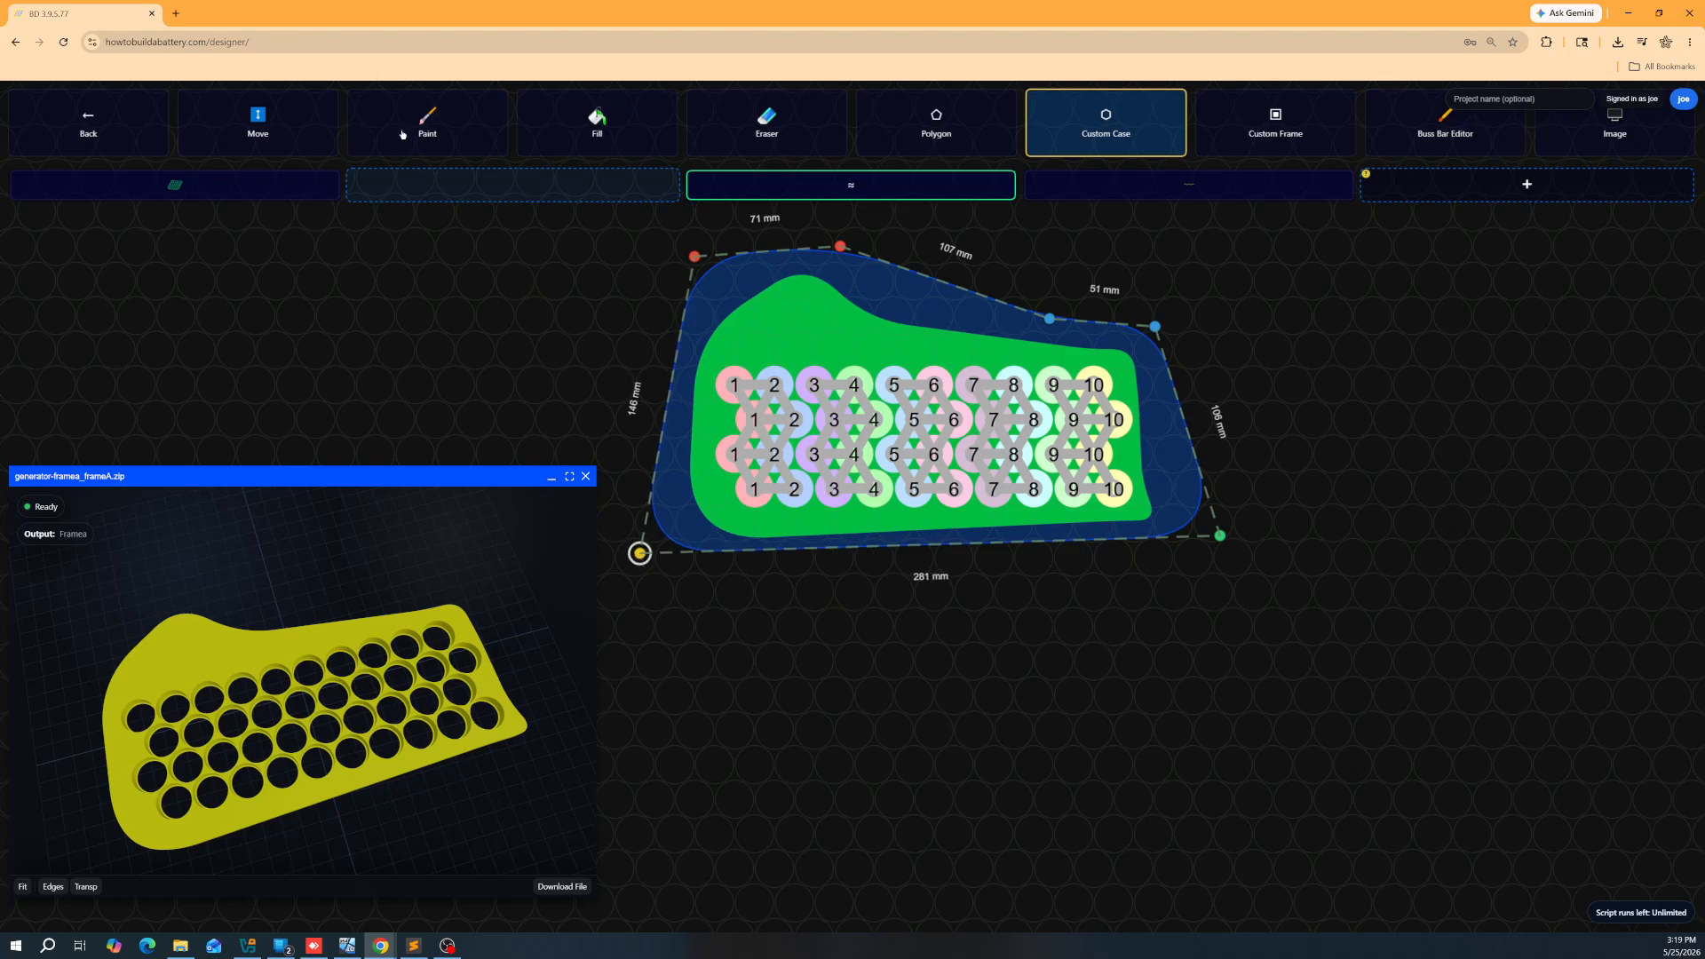
# Step: Assign the Case generator to the empty quick slot next to Frame A, generate the case model, and dismiss the progress notice
pyautogui.click(105, 142)
pyautogui.click(69, 132)
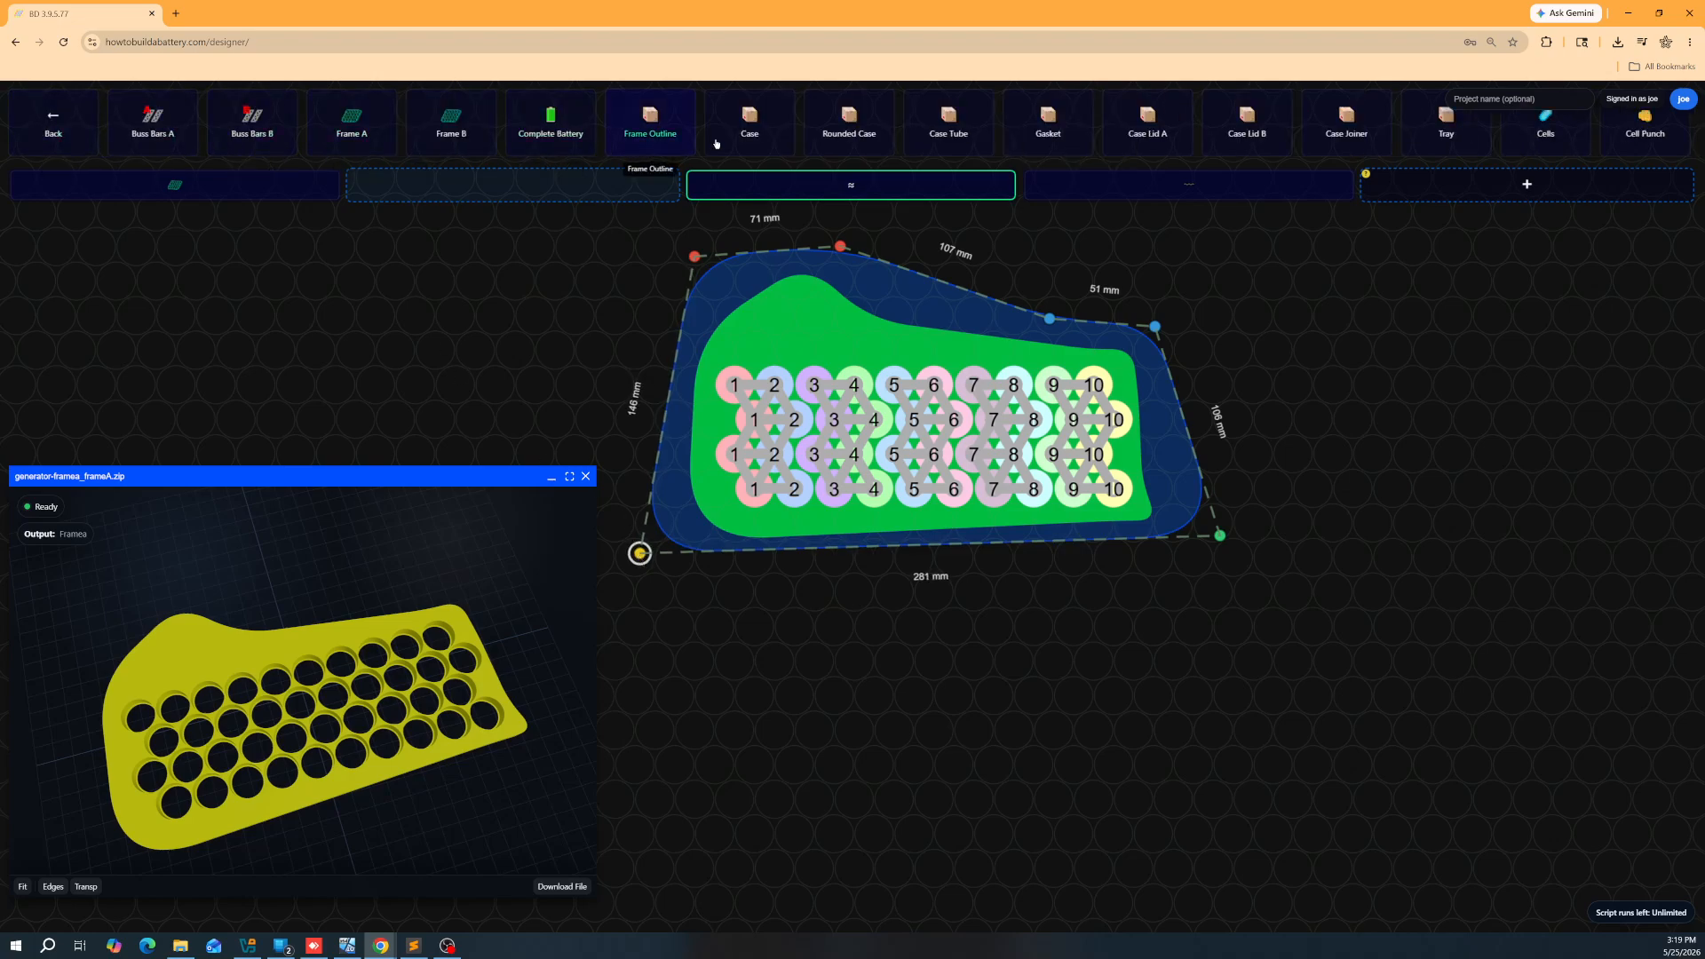
pyautogui.moveTo(749, 122); pyautogui.dragTo(553, 188)
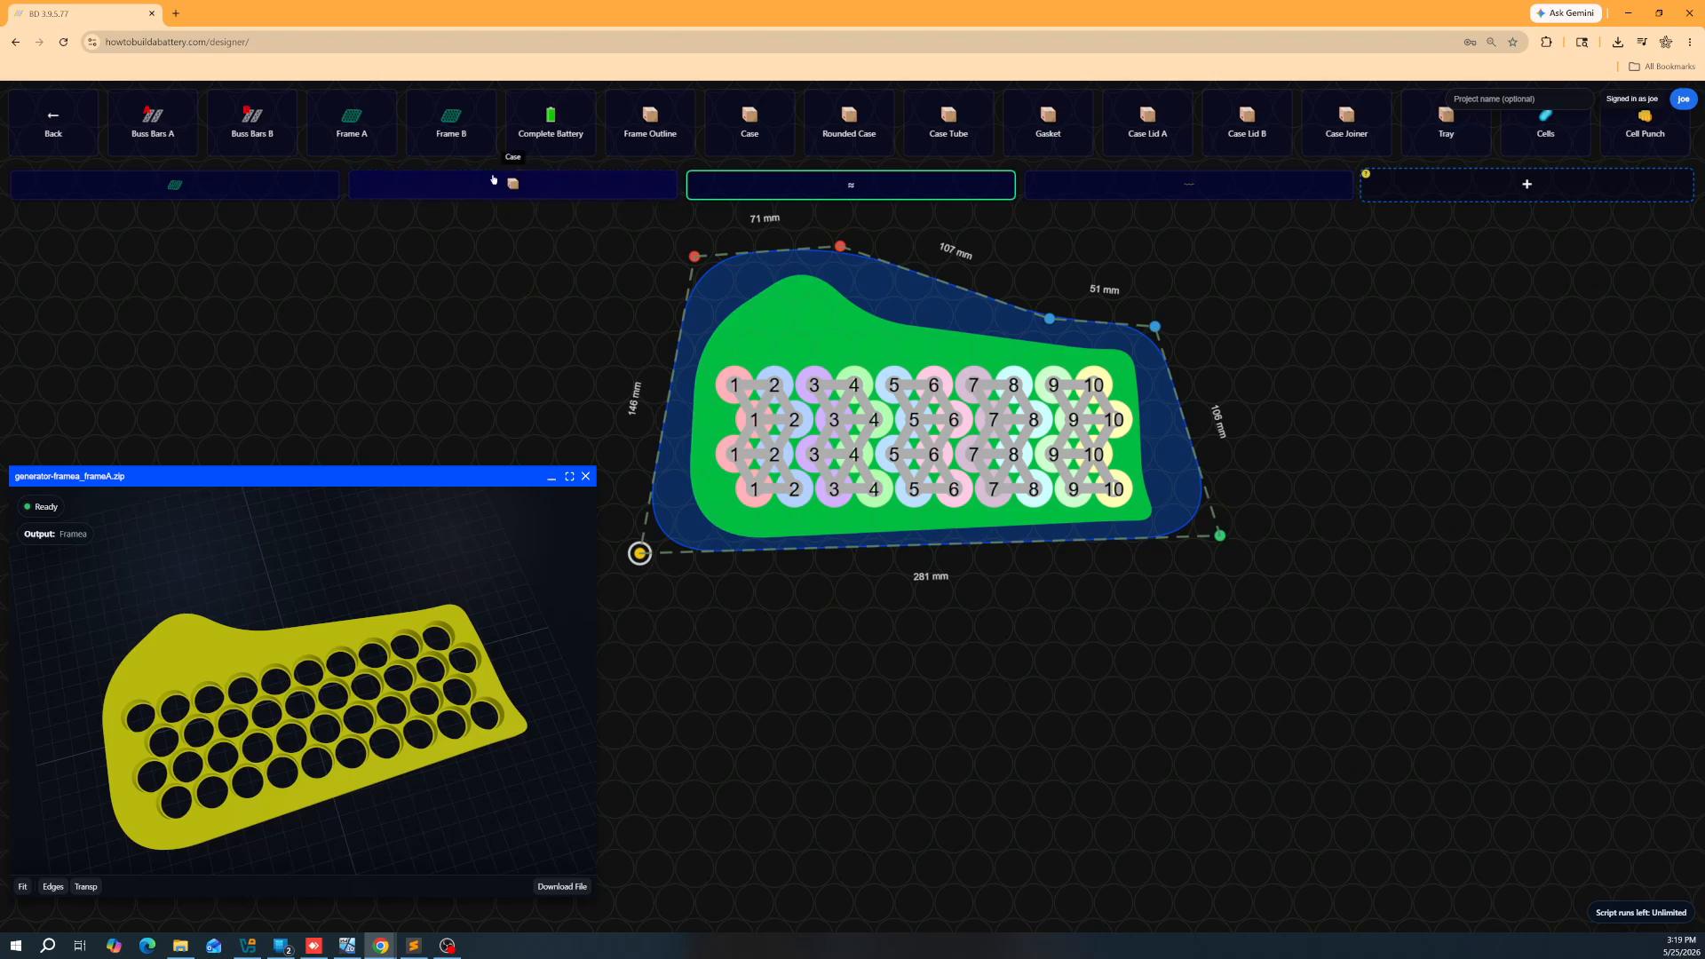
pyautogui.click(514, 187)
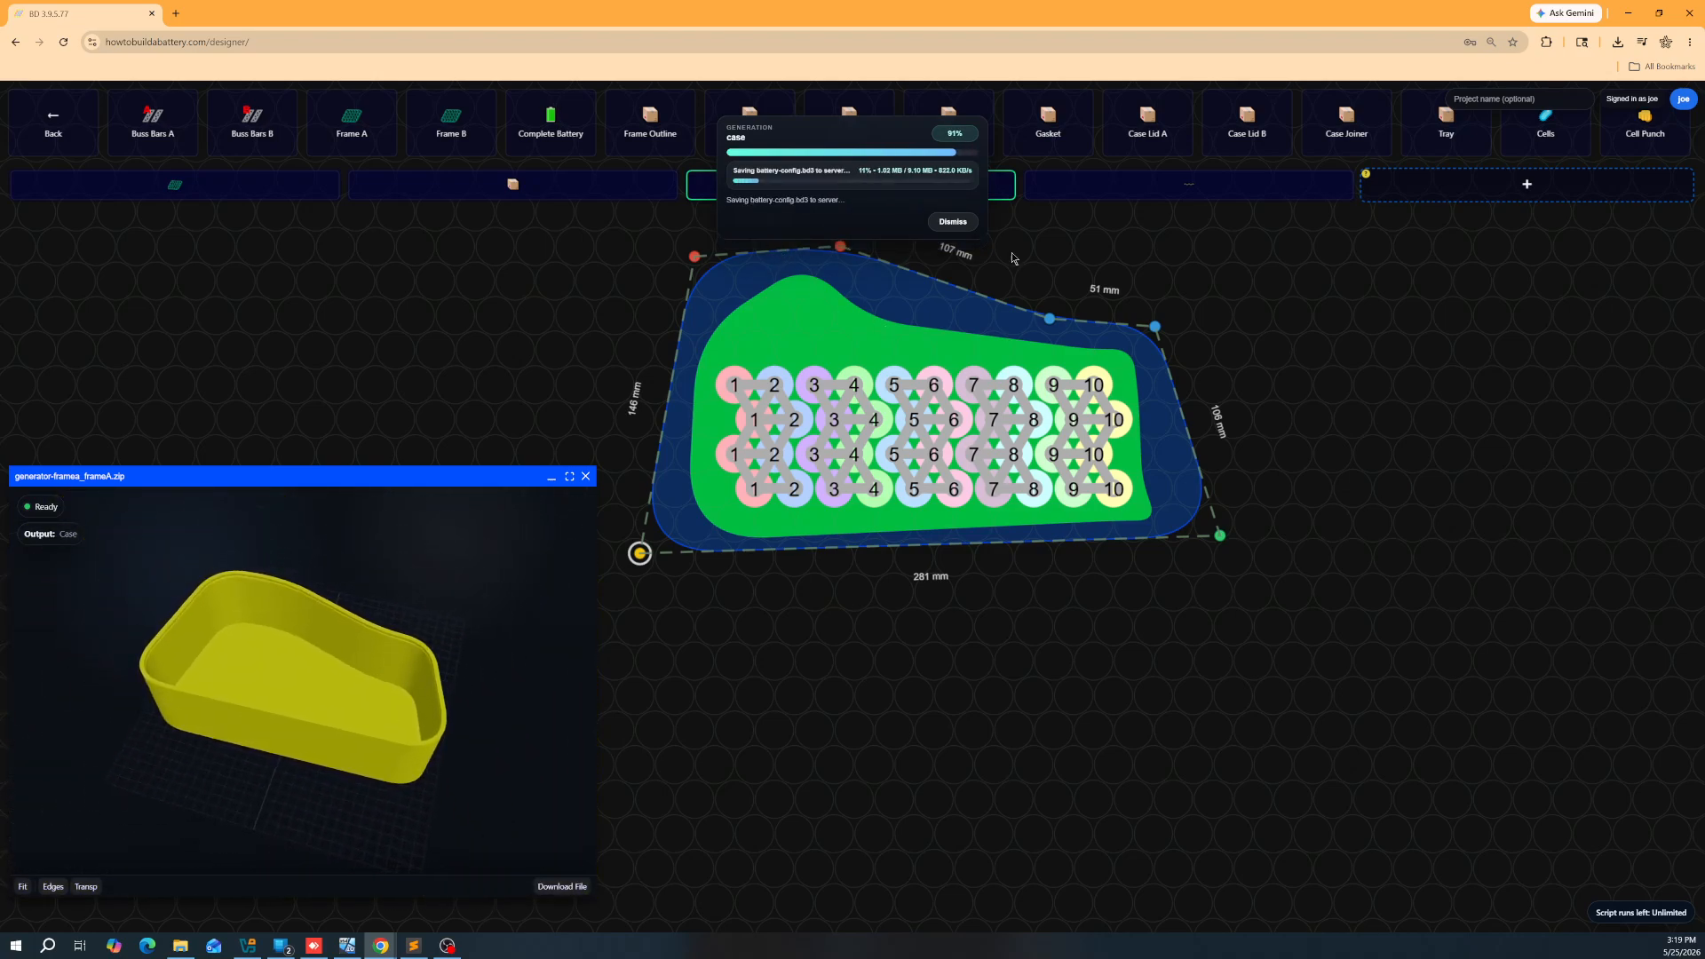
pyautogui.click(951, 221)
# Step: Tighten the case's right side toward the frame with an extra point above the lower-right corner, and lower the lower-left corner, leaving a 249 mm bottom edge
pyautogui.scroll(3, 1024, 402)
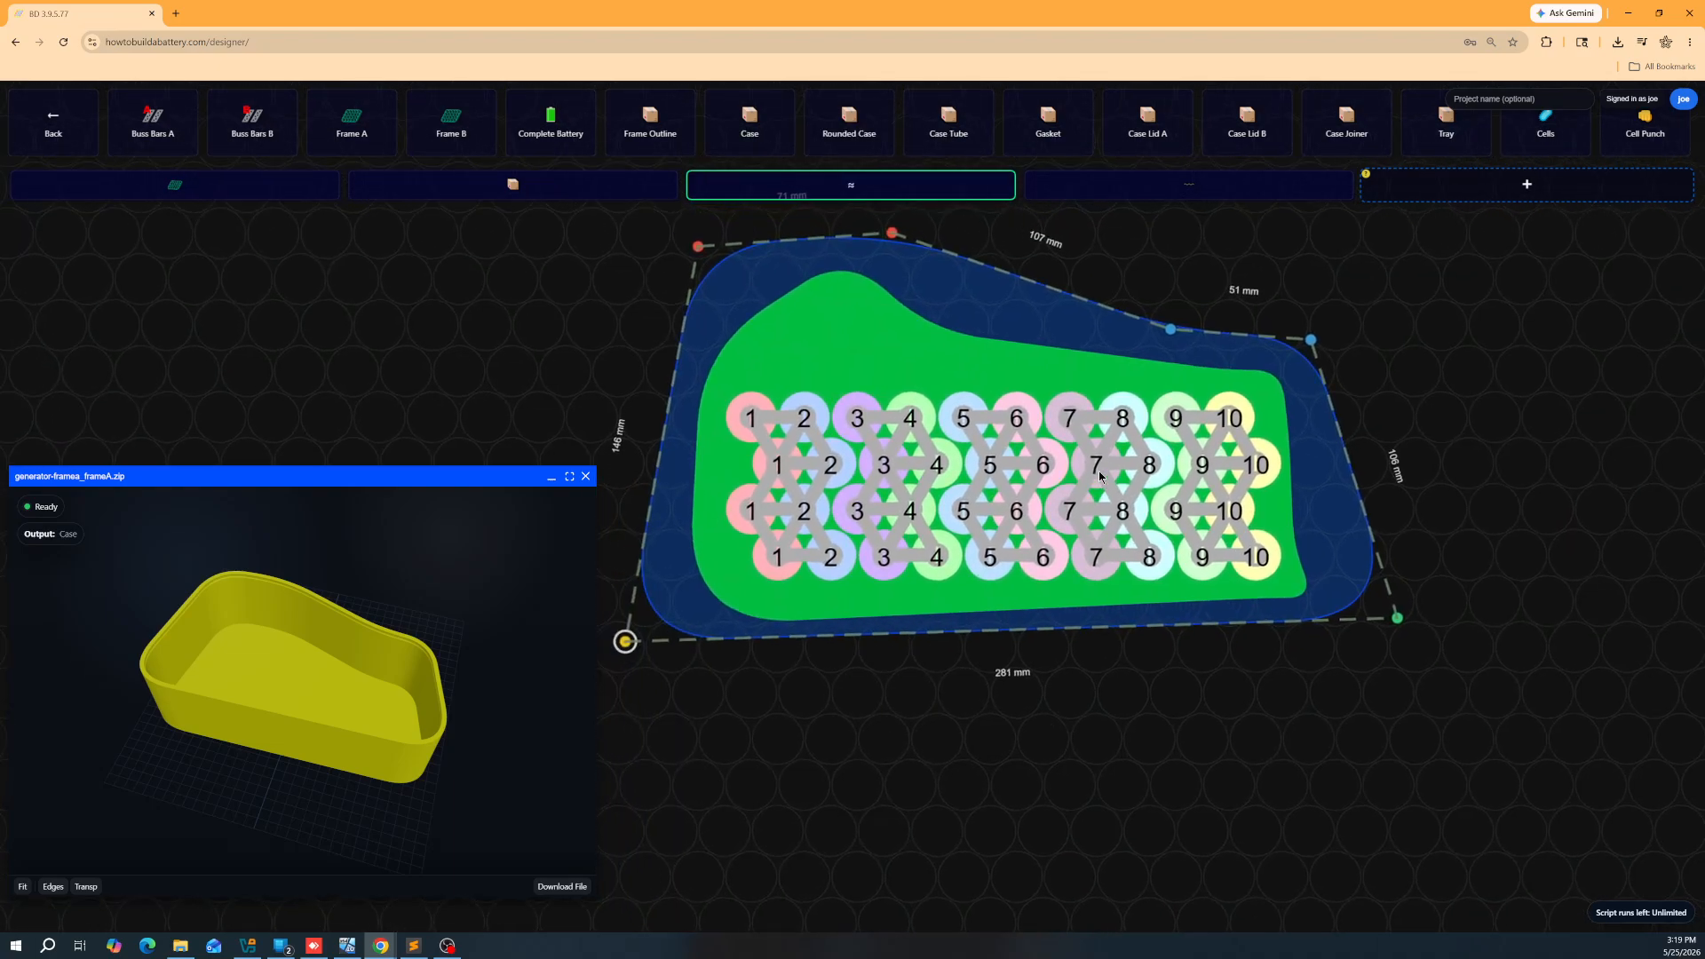
pyautogui.moveTo(1219, 431); pyautogui.dragTo(1179, 422)
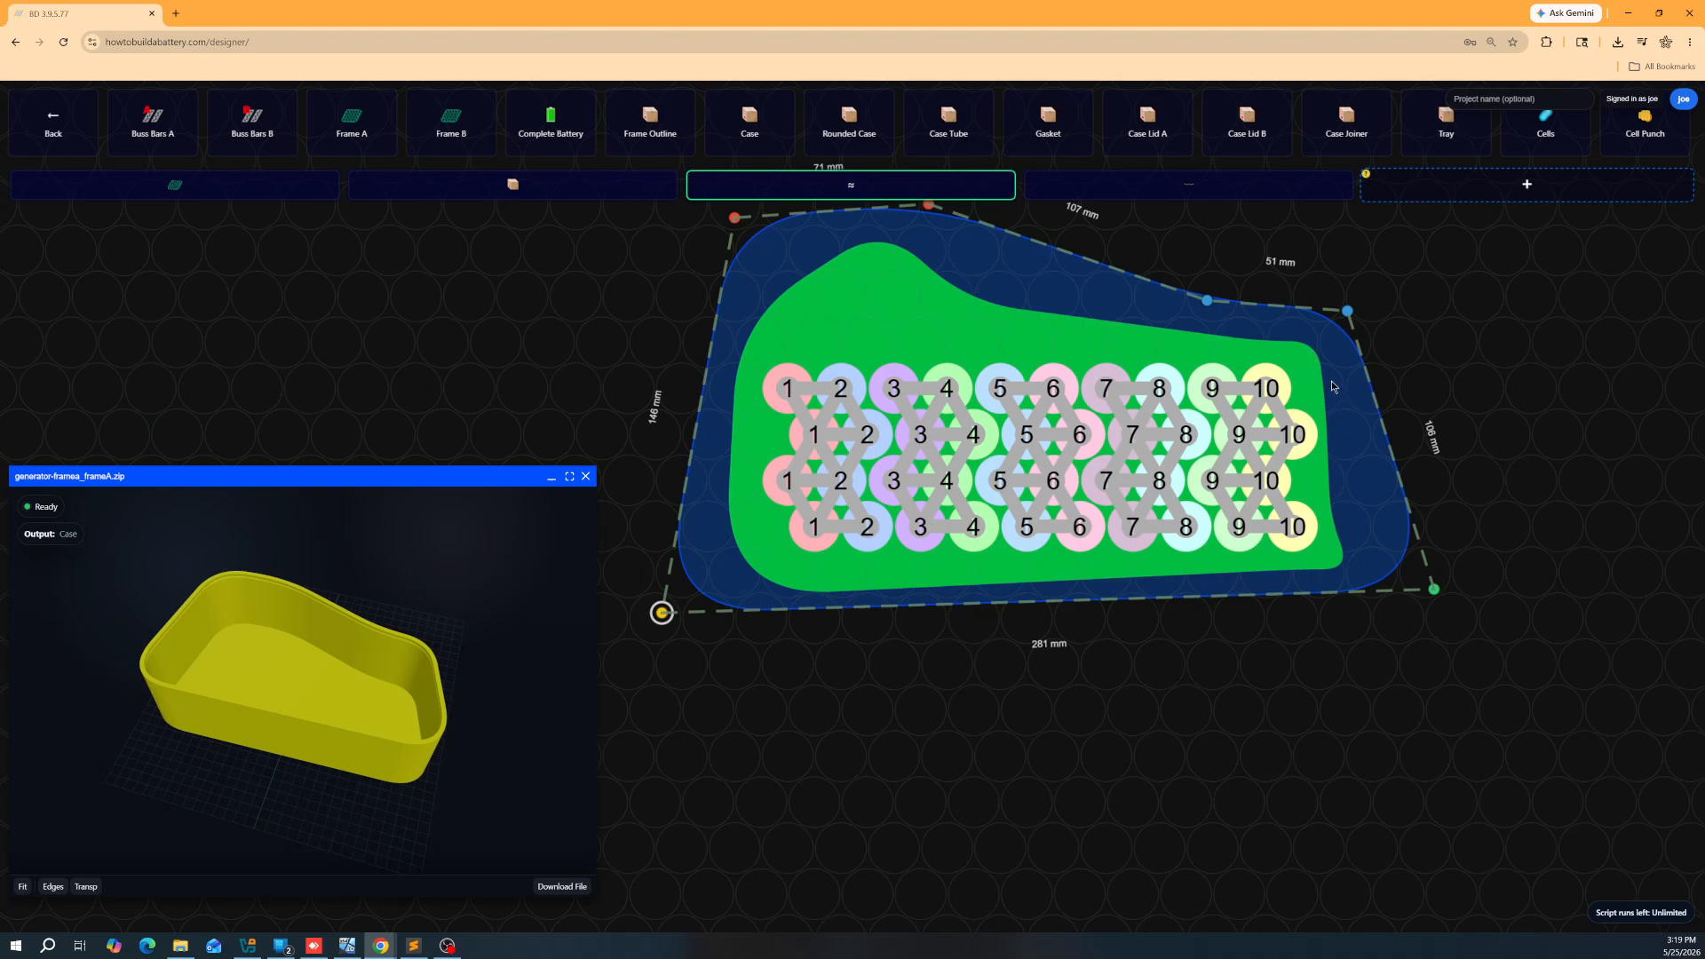
pyautogui.moveTo(1346, 310); pyautogui.dragTo(1324, 329)
pyautogui.moveTo(1433, 591); pyautogui.dragTo(1389, 604)
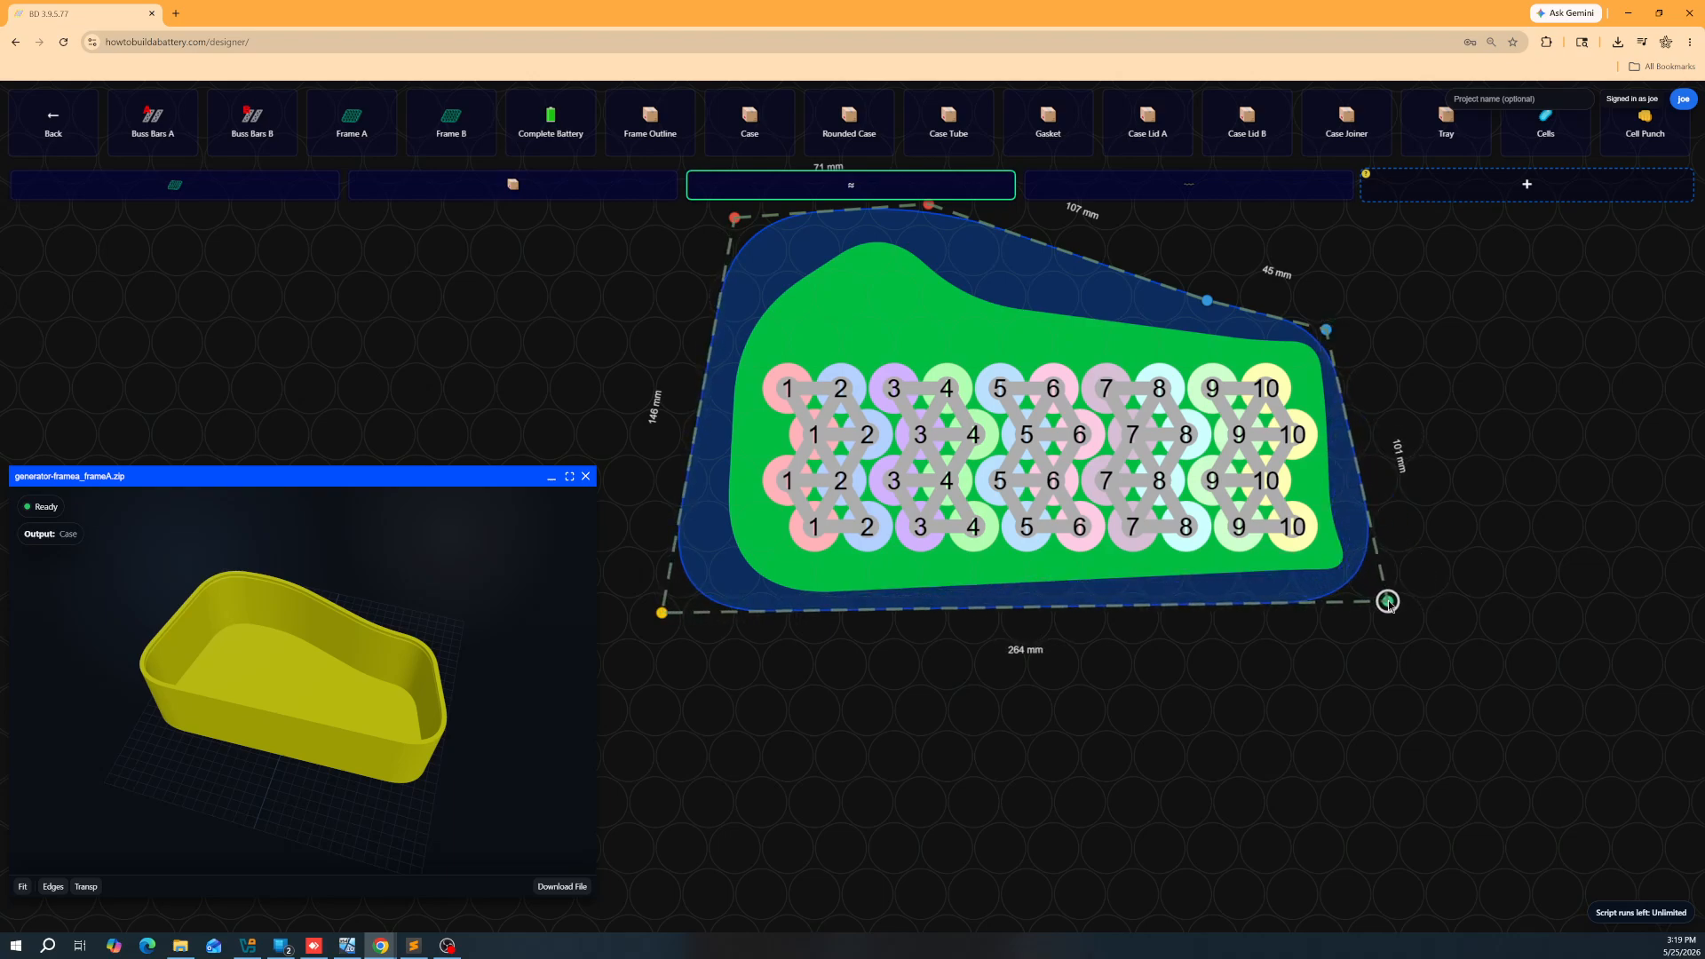
pyautogui.click(1371, 526)
pyautogui.moveTo(1373, 530); pyautogui.dragTo(1357, 536)
pyautogui.moveTo(1388, 604); pyautogui.dragTo(1353, 582)
pyautogui.moveTo(660, 608)
pyautogui.mouseDown()
pyautogui.moveTo(698, 611)
pyautogui.moveTo(670, 640)
pyautogui.mouseUp()
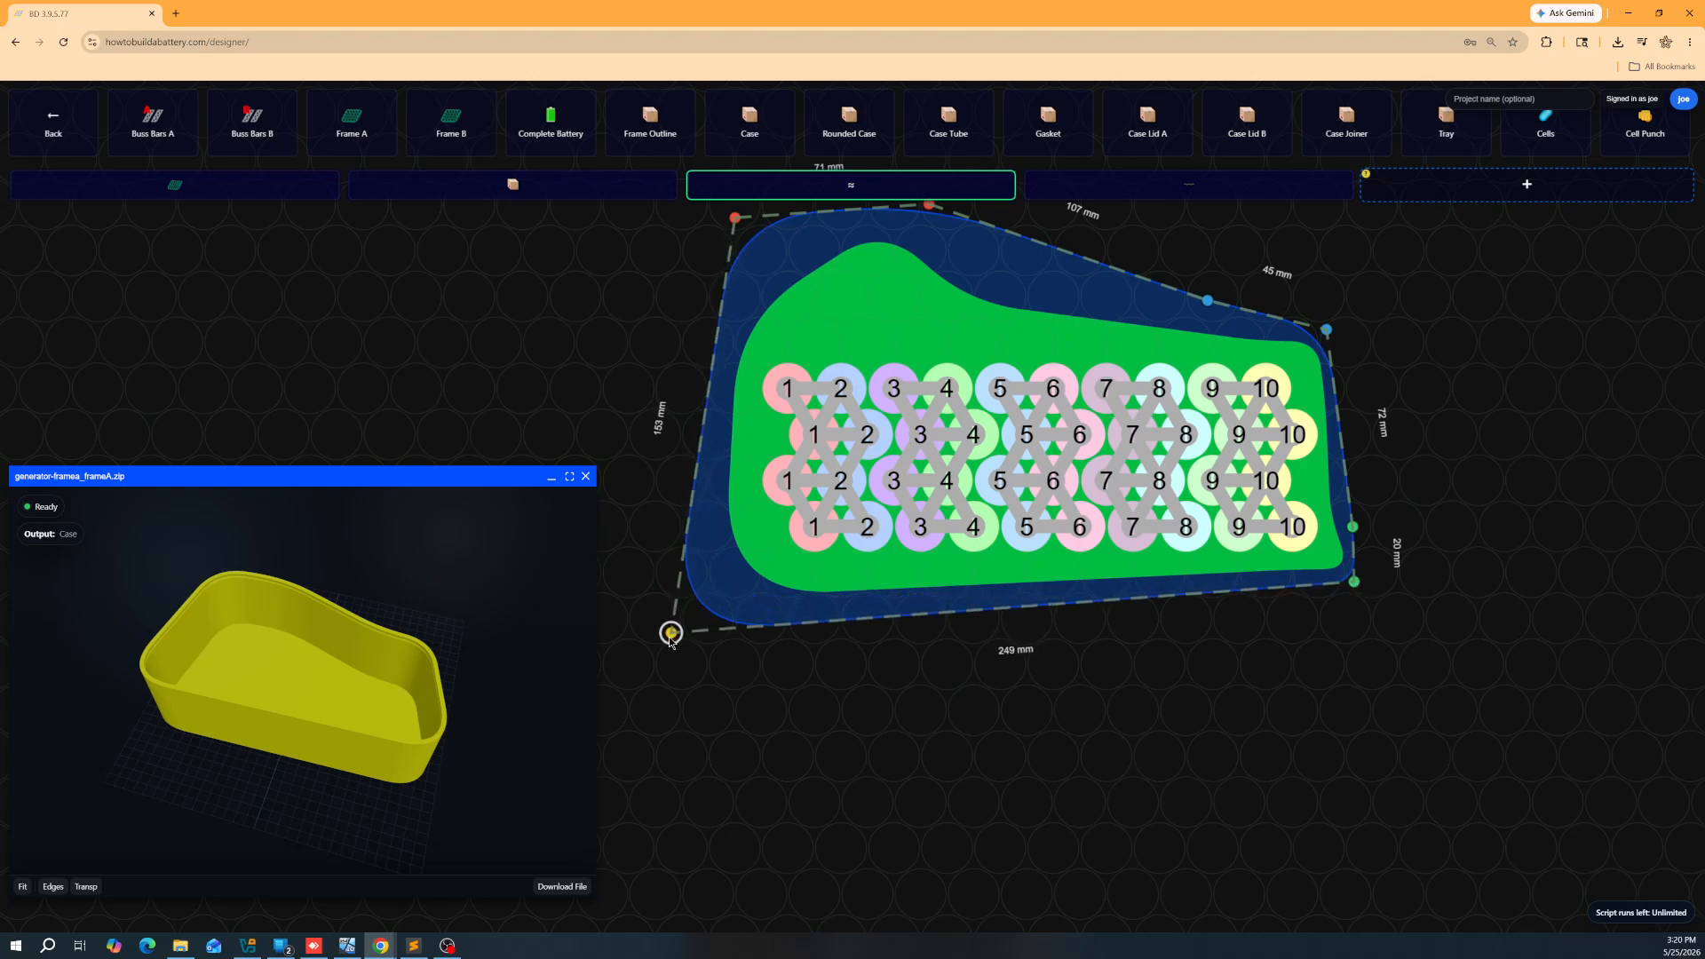
# Step: Clone the custom case outline to the frame and check the margin between them at the lower-left corner
pyautogui.click(52, 119)
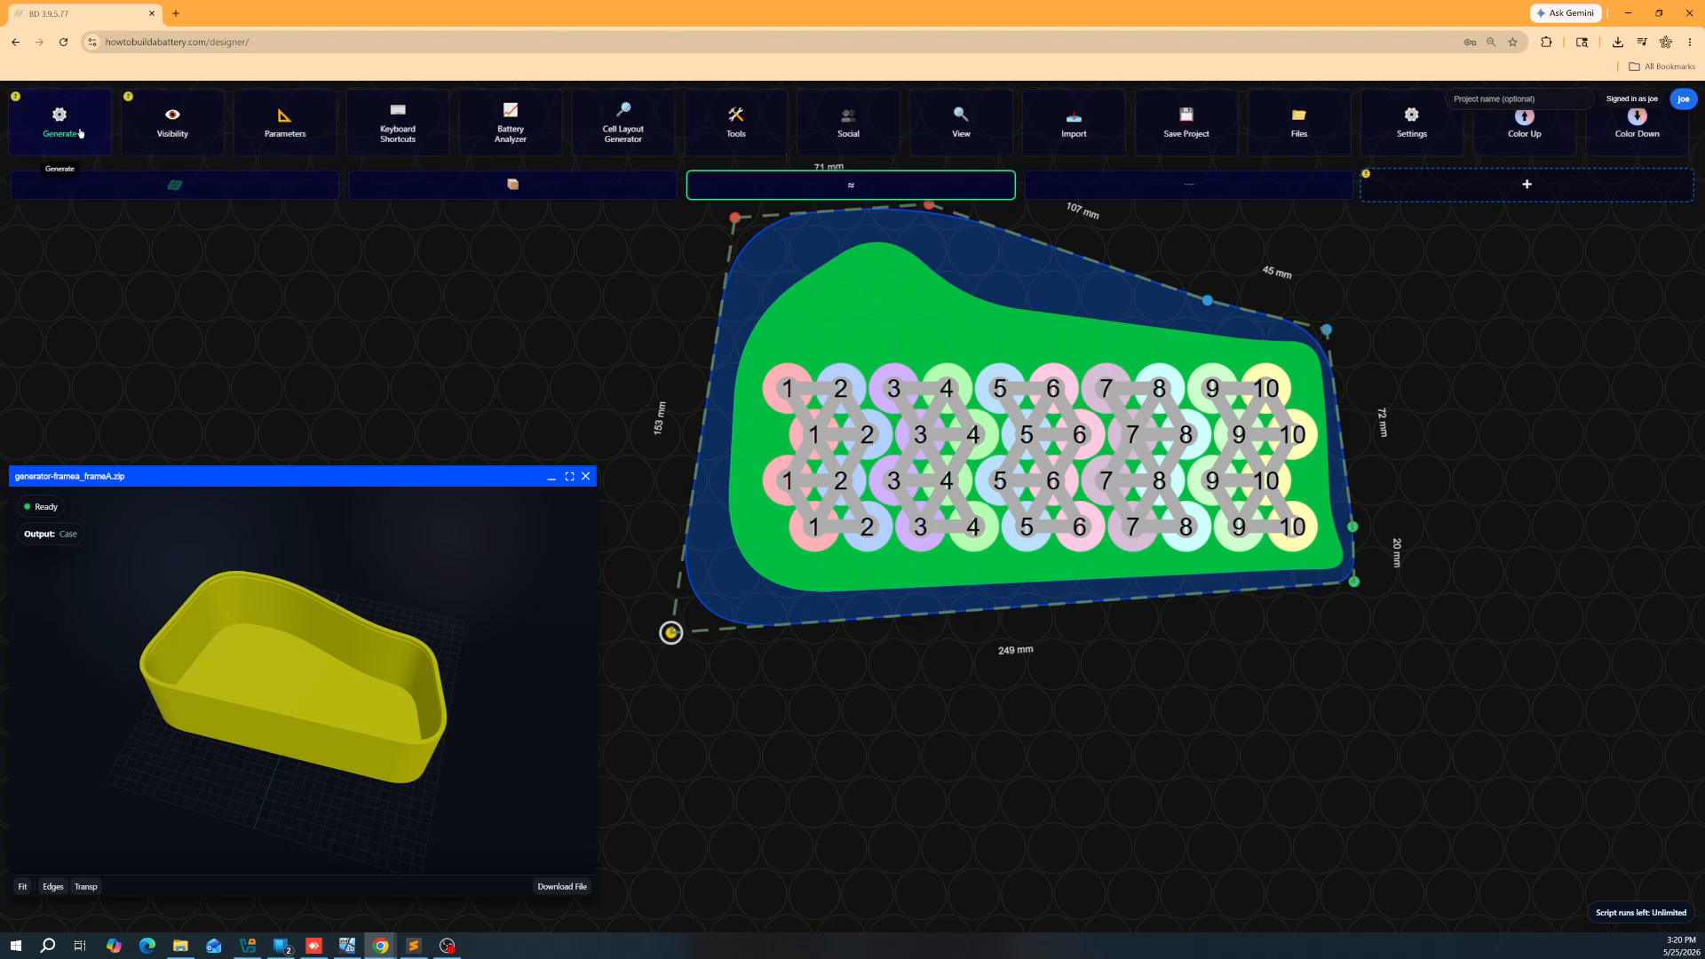
pyautogui.click(266, 124)
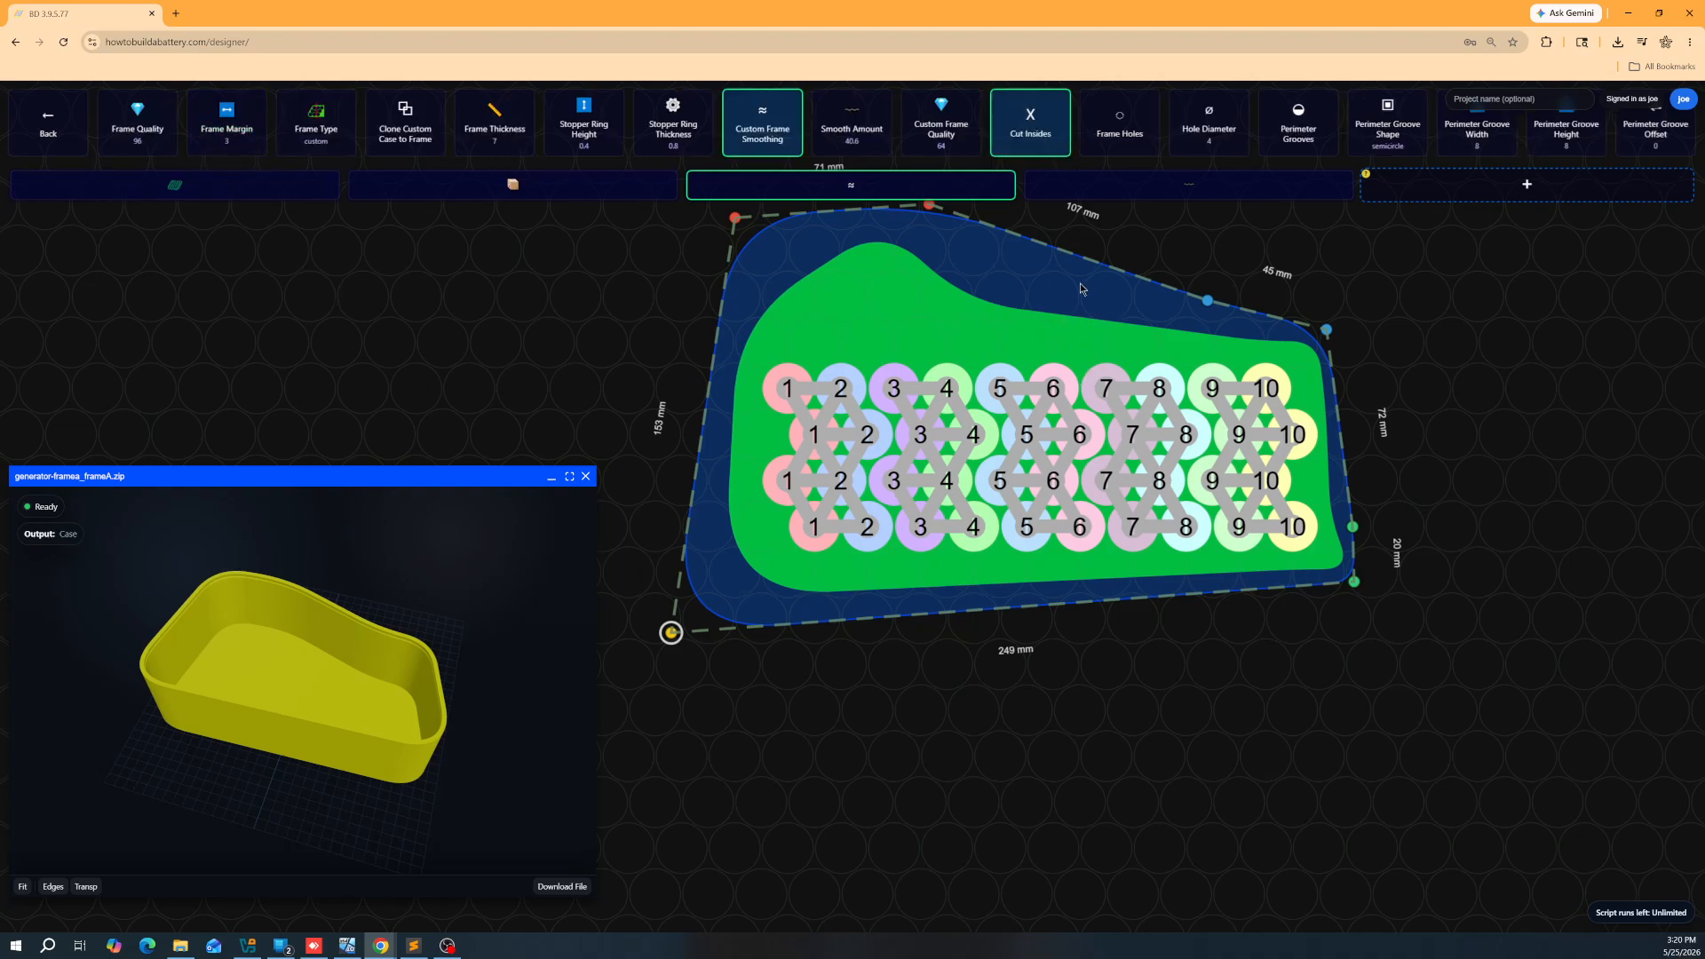
pyautogui.click(405, 139)
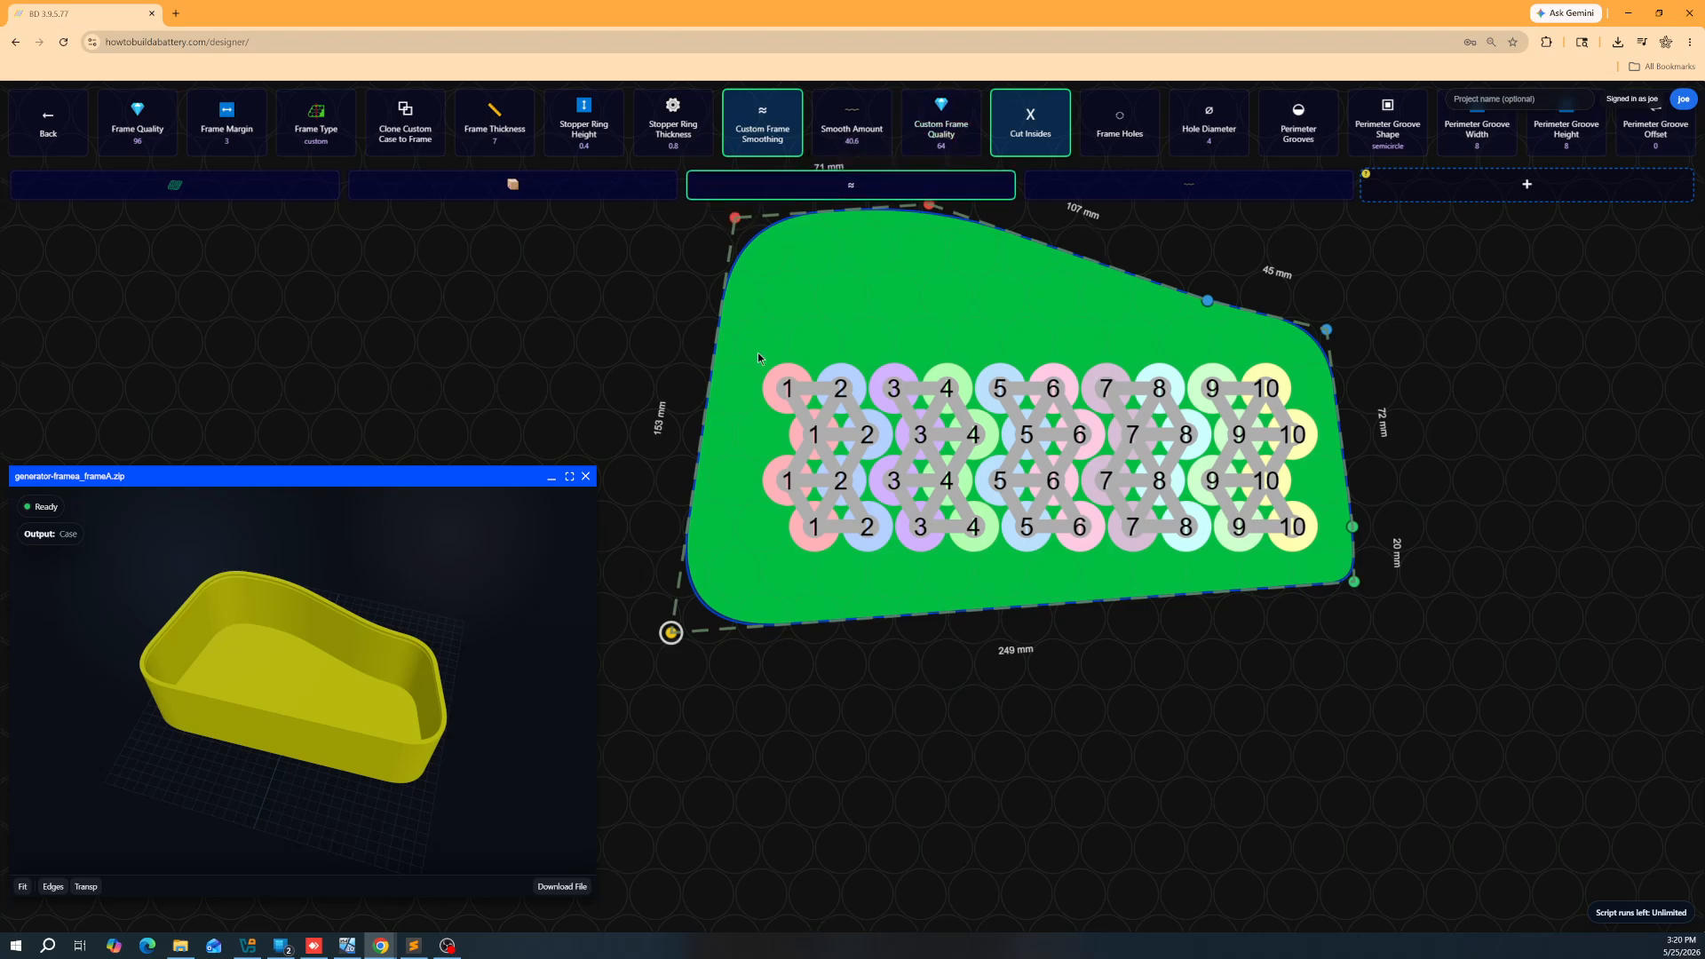
pyautogui.scroll(3, 670, 631)
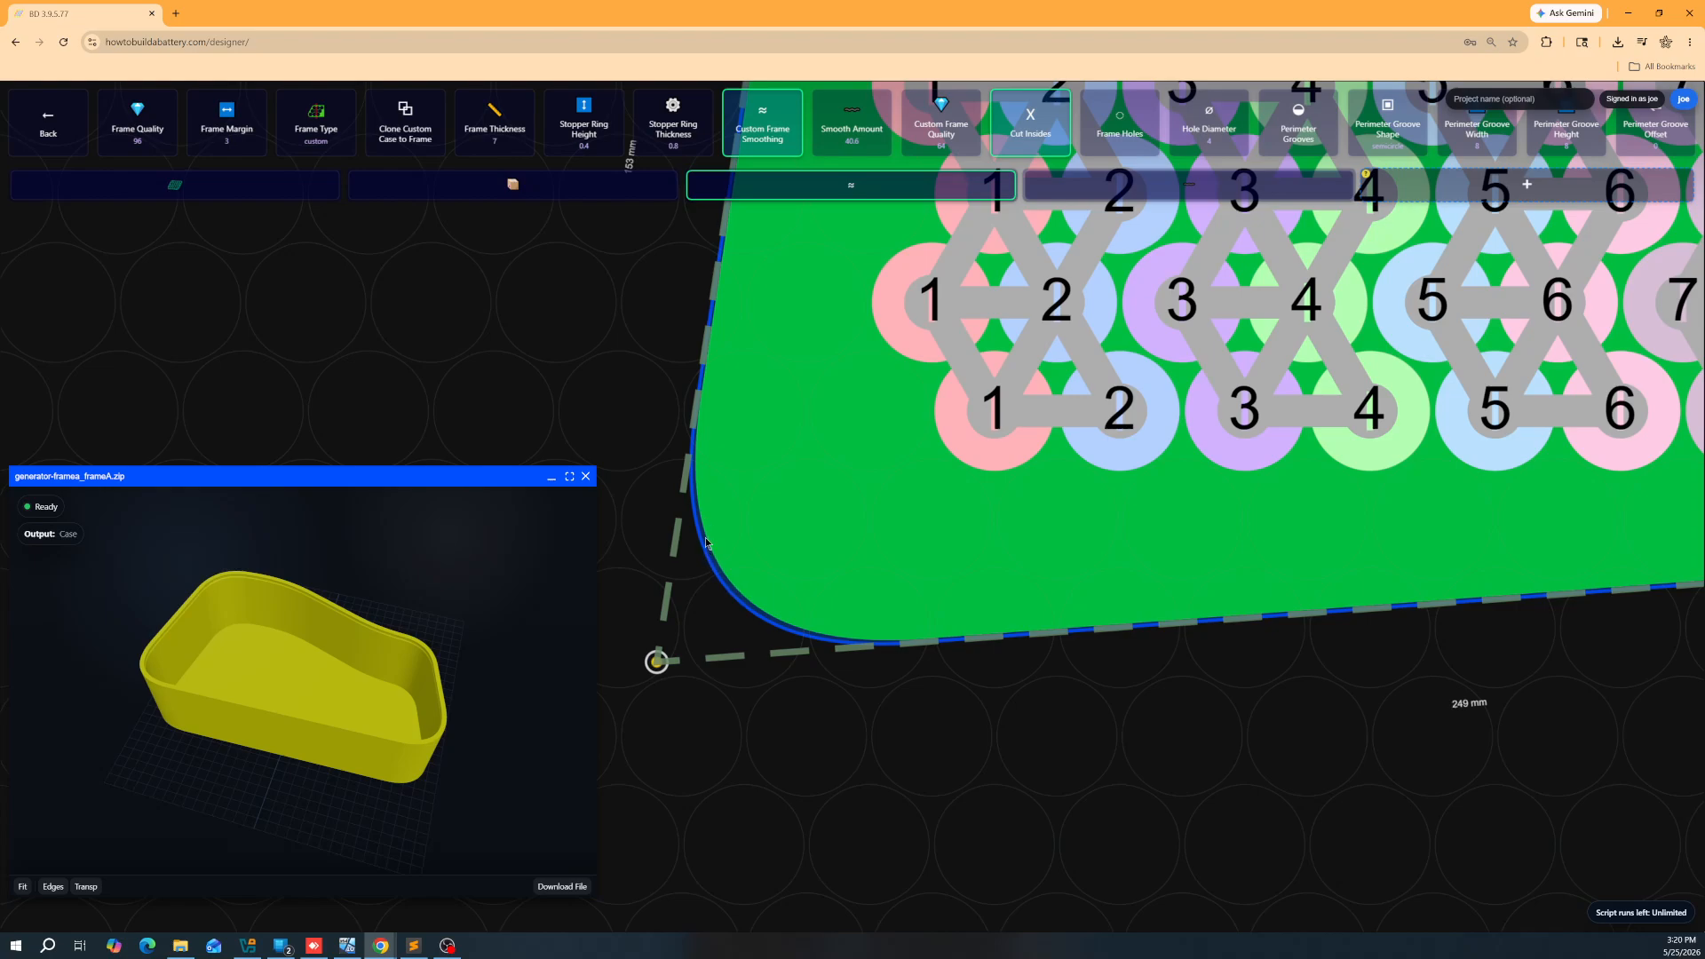
pyautogui.scroll(-5, 715, 479)
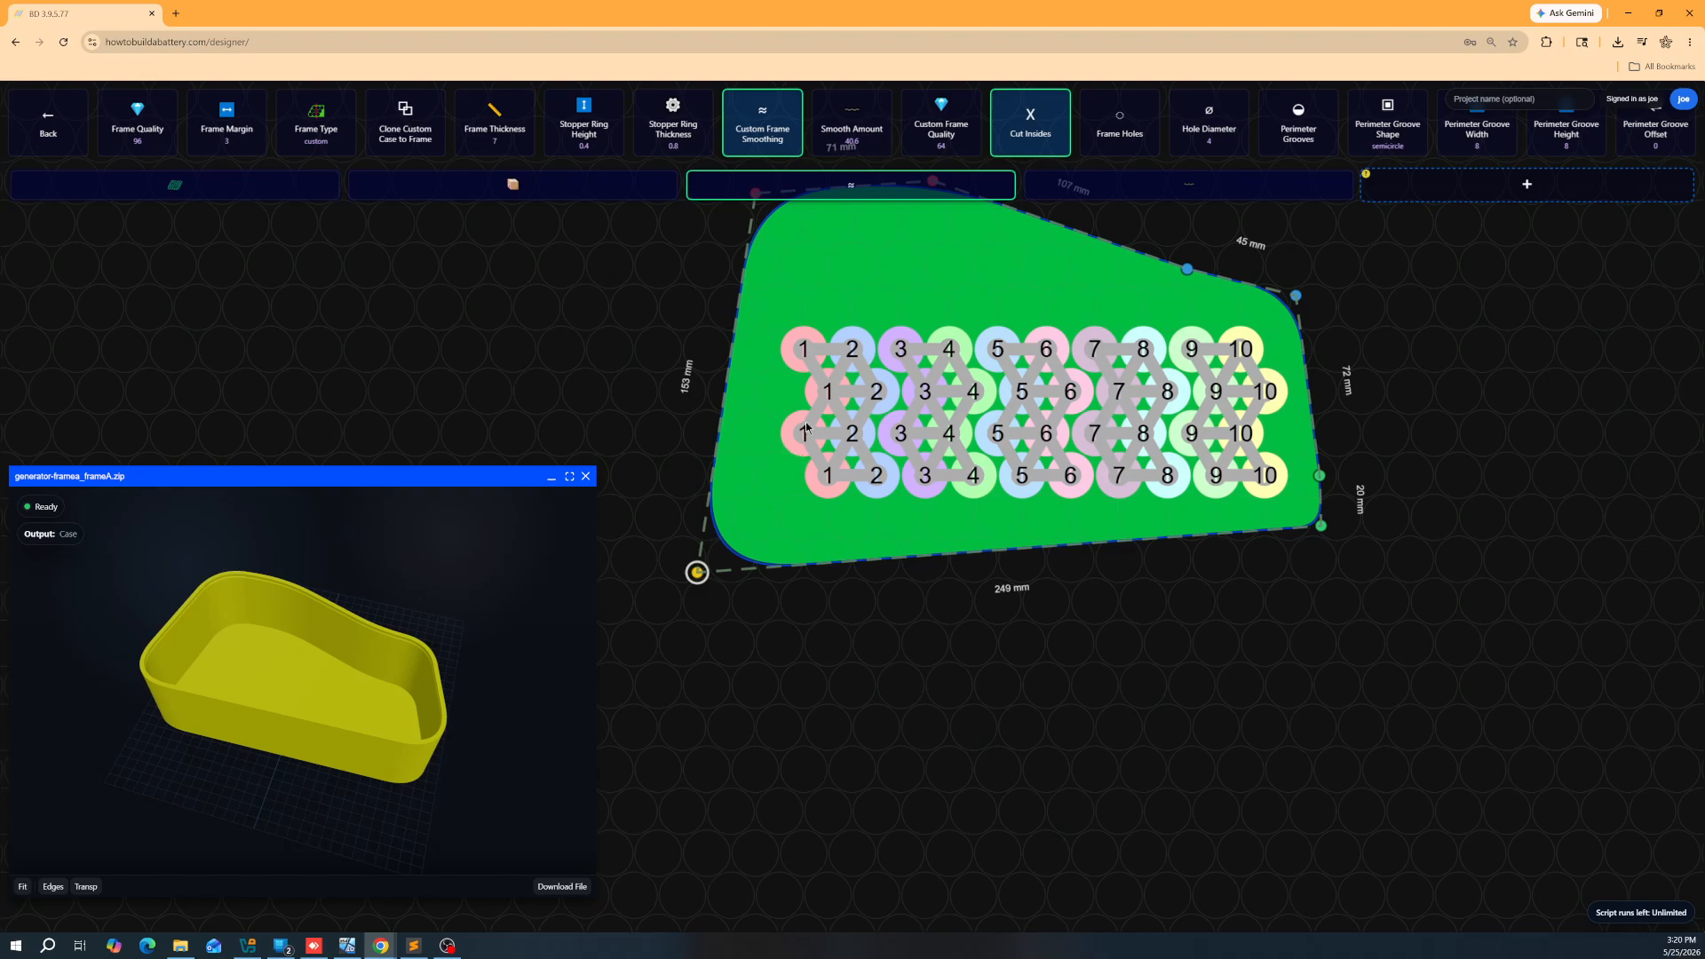
# Step: Regenerate the case and Frame A from the matching outlines and save each model as an STL file
pyautogui.click(517, 185)
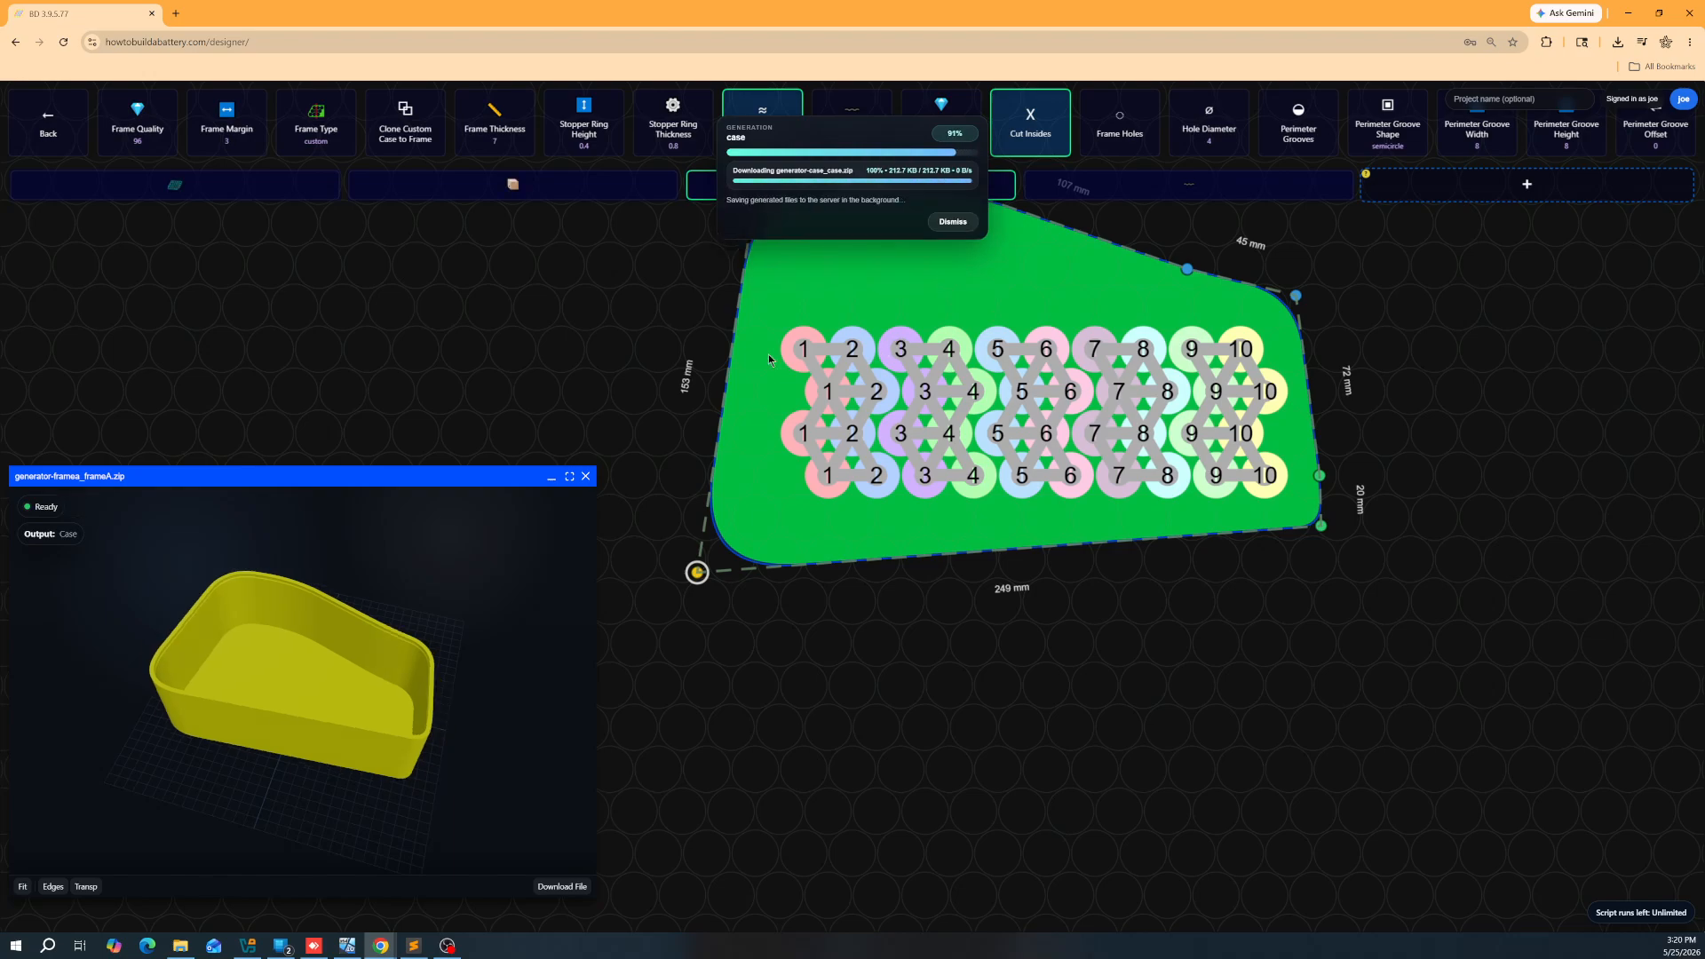
pyautogui.click(570, 886)
pyautogui.press('Return')
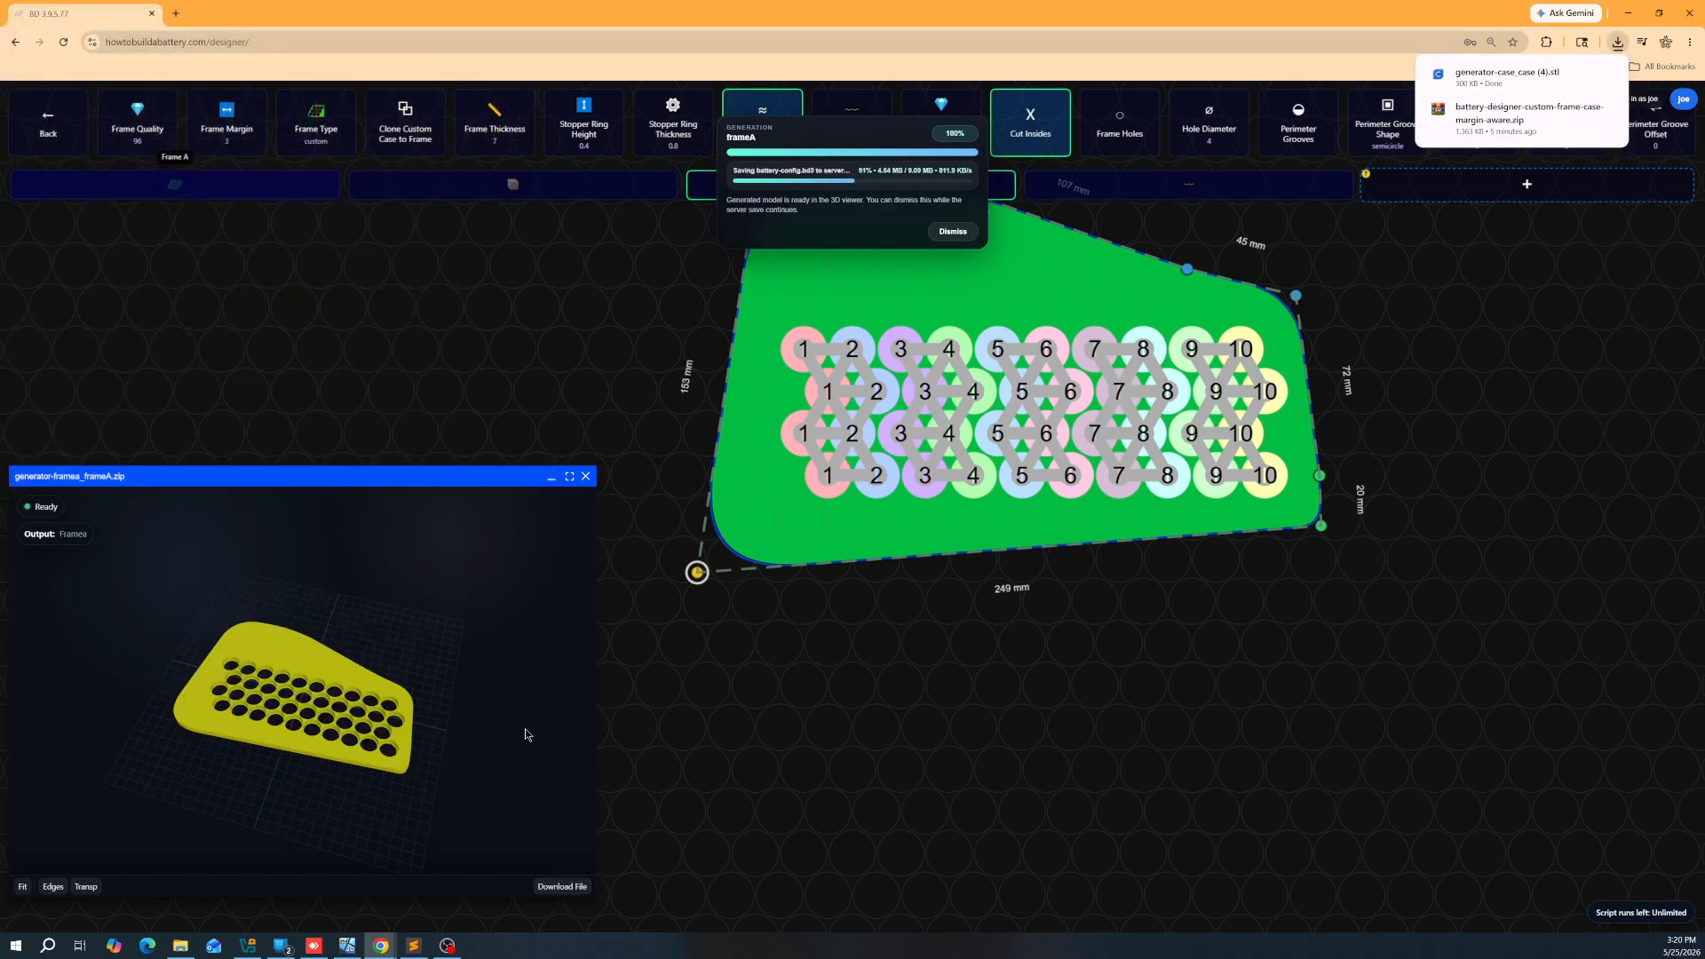
pyautogui.click(550, 886)
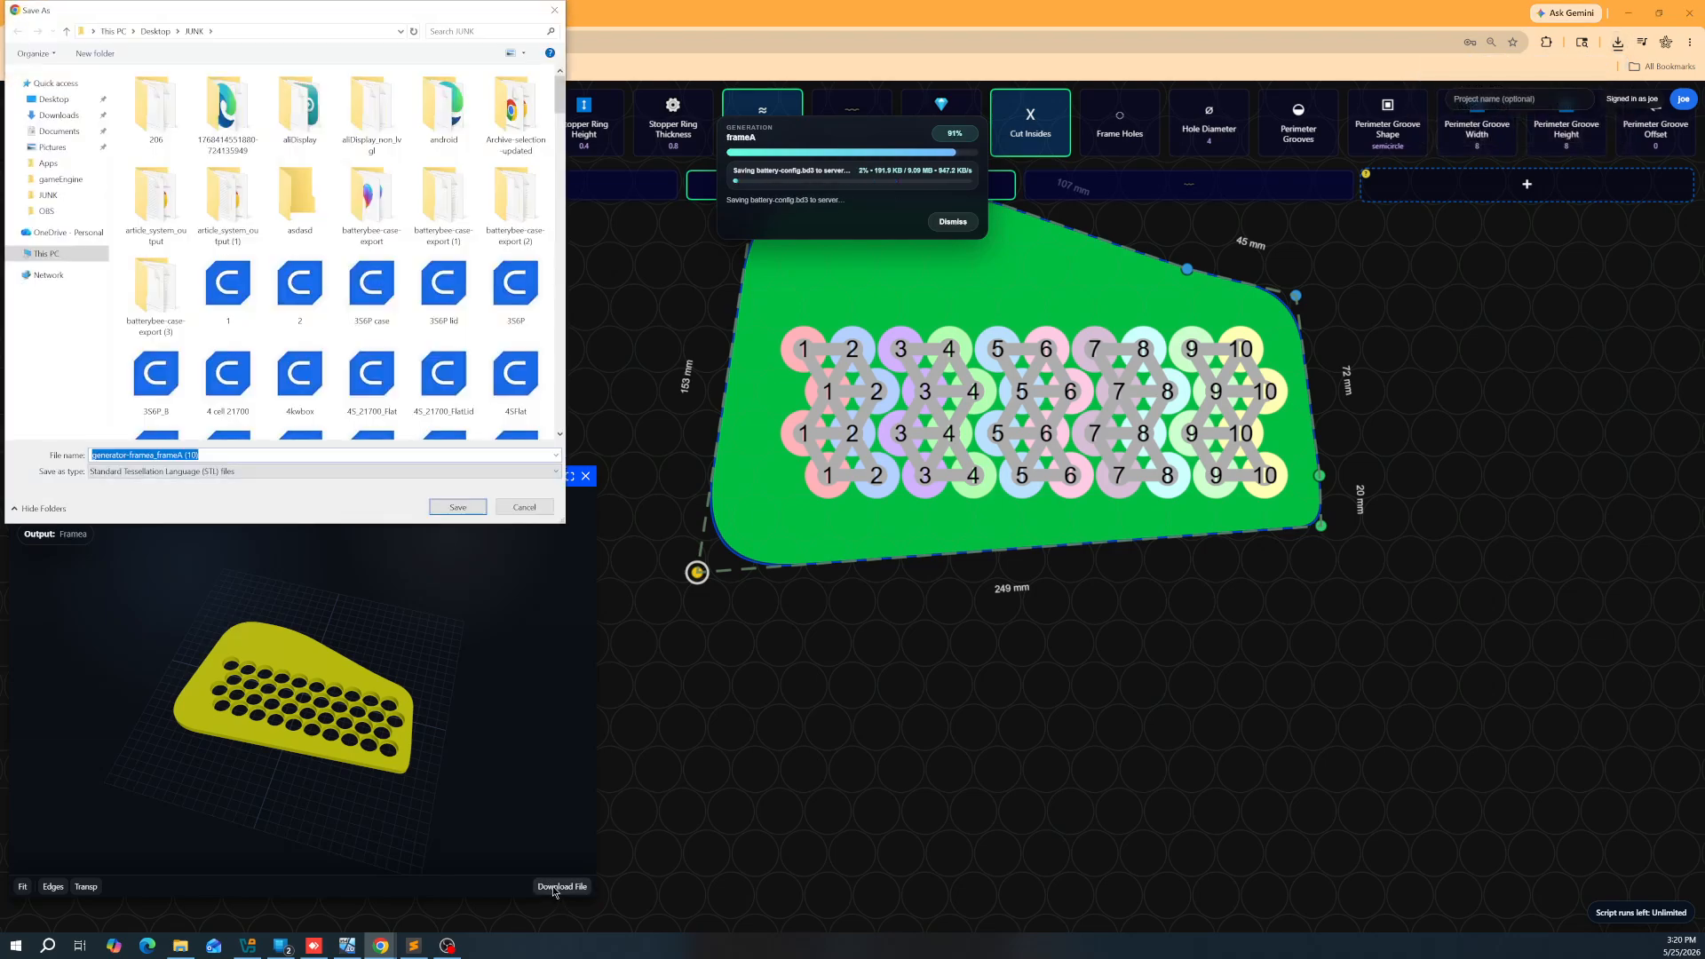
pyautogui.press('Return')
# Step: Open Render Room in a new browser tab and import generator-case_case (4).stl and generator-framea_frameA (10).stl from the recent downloads
pyautogui.hotkey('ctrl', 't')
pyautogui.write('rend')
pyautogui.press('Return')
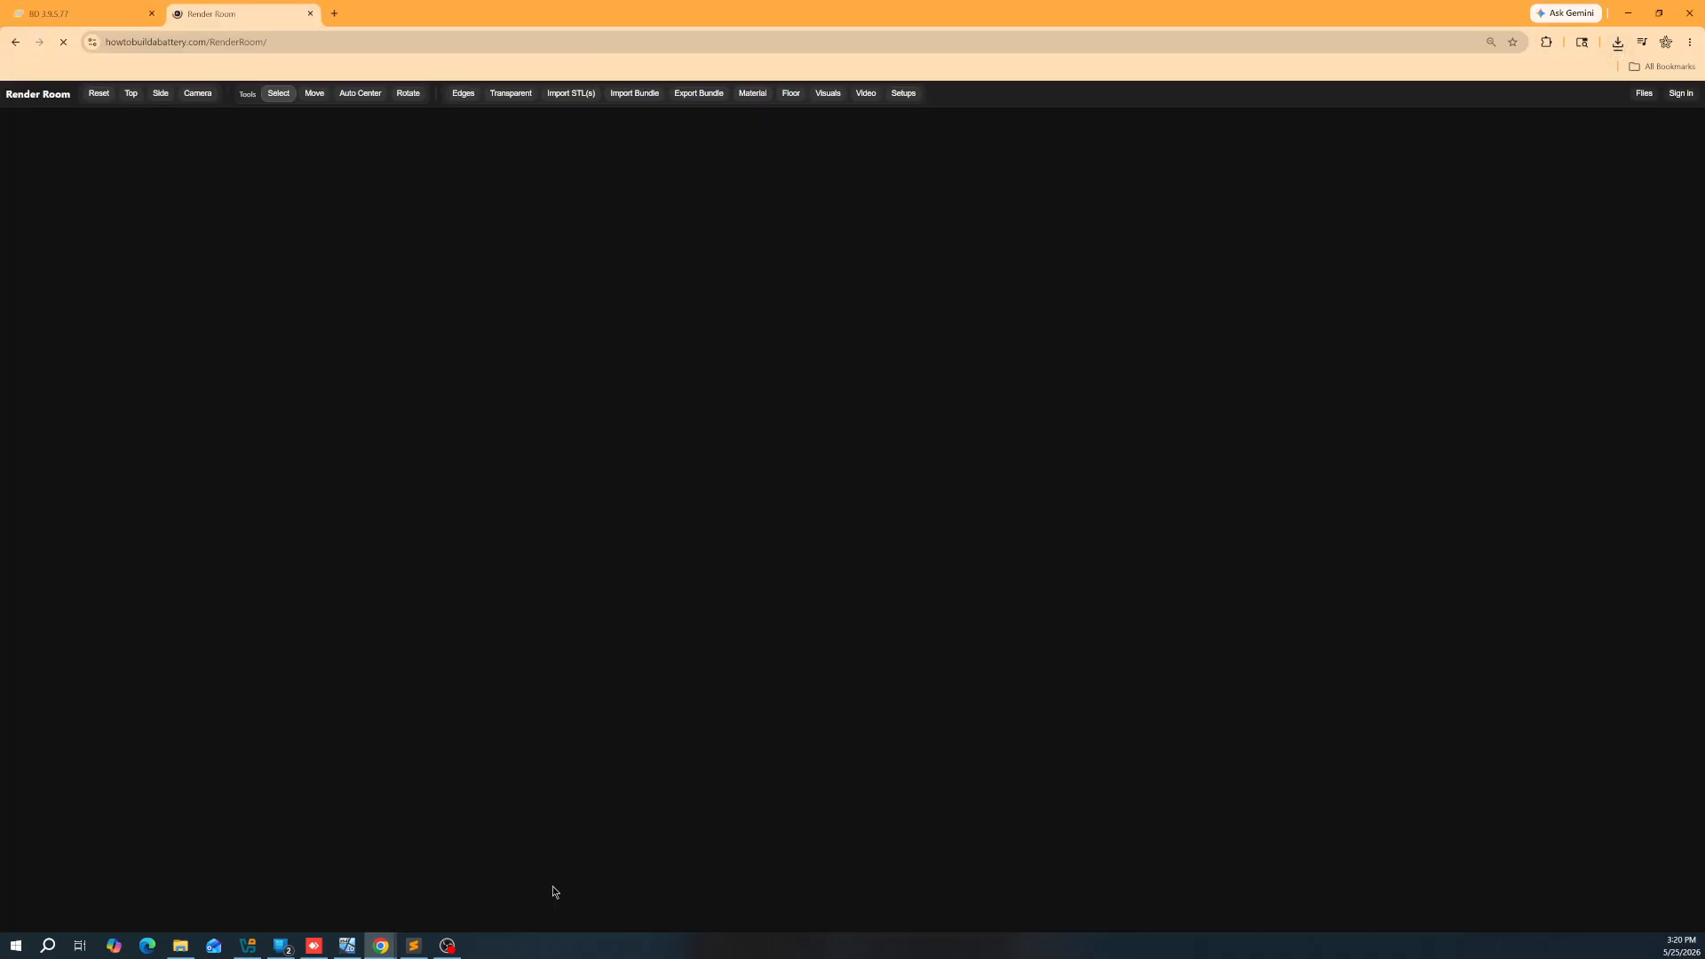
pyautogui.click(1616, 43)
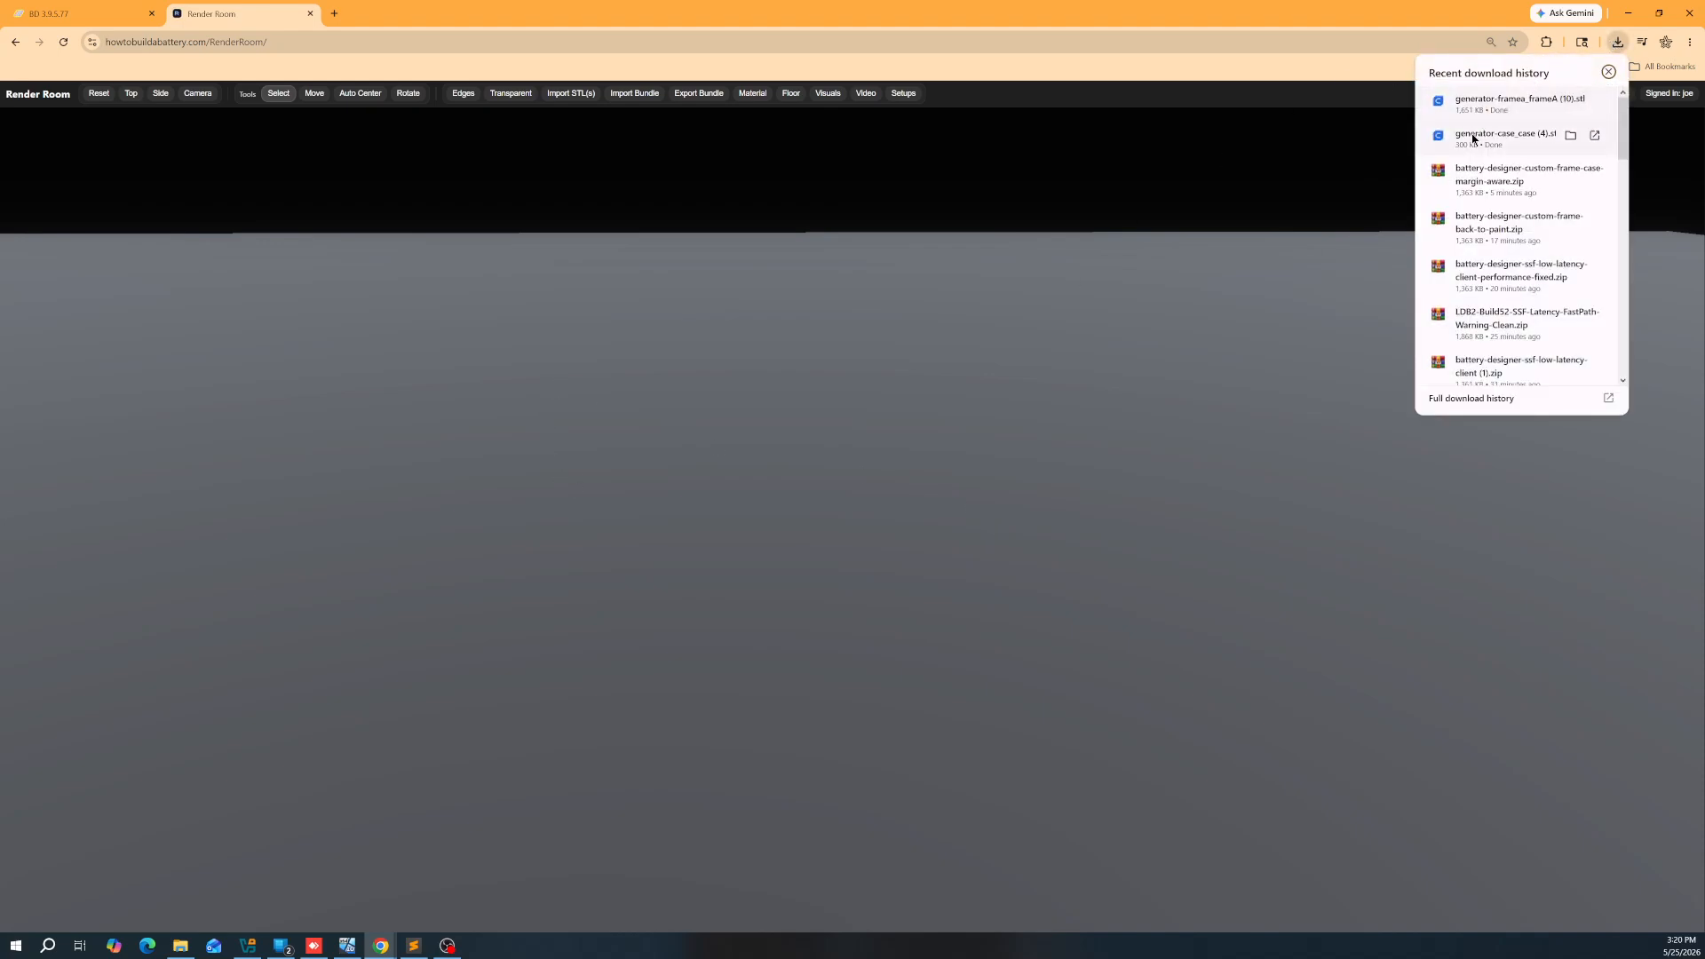
pyautogui.moveTo(1246, 264); pyautogui.dragTo(890, 458)
pyautogui.moveTo(1509, 101); pyautogui.dragTo(897, 504)
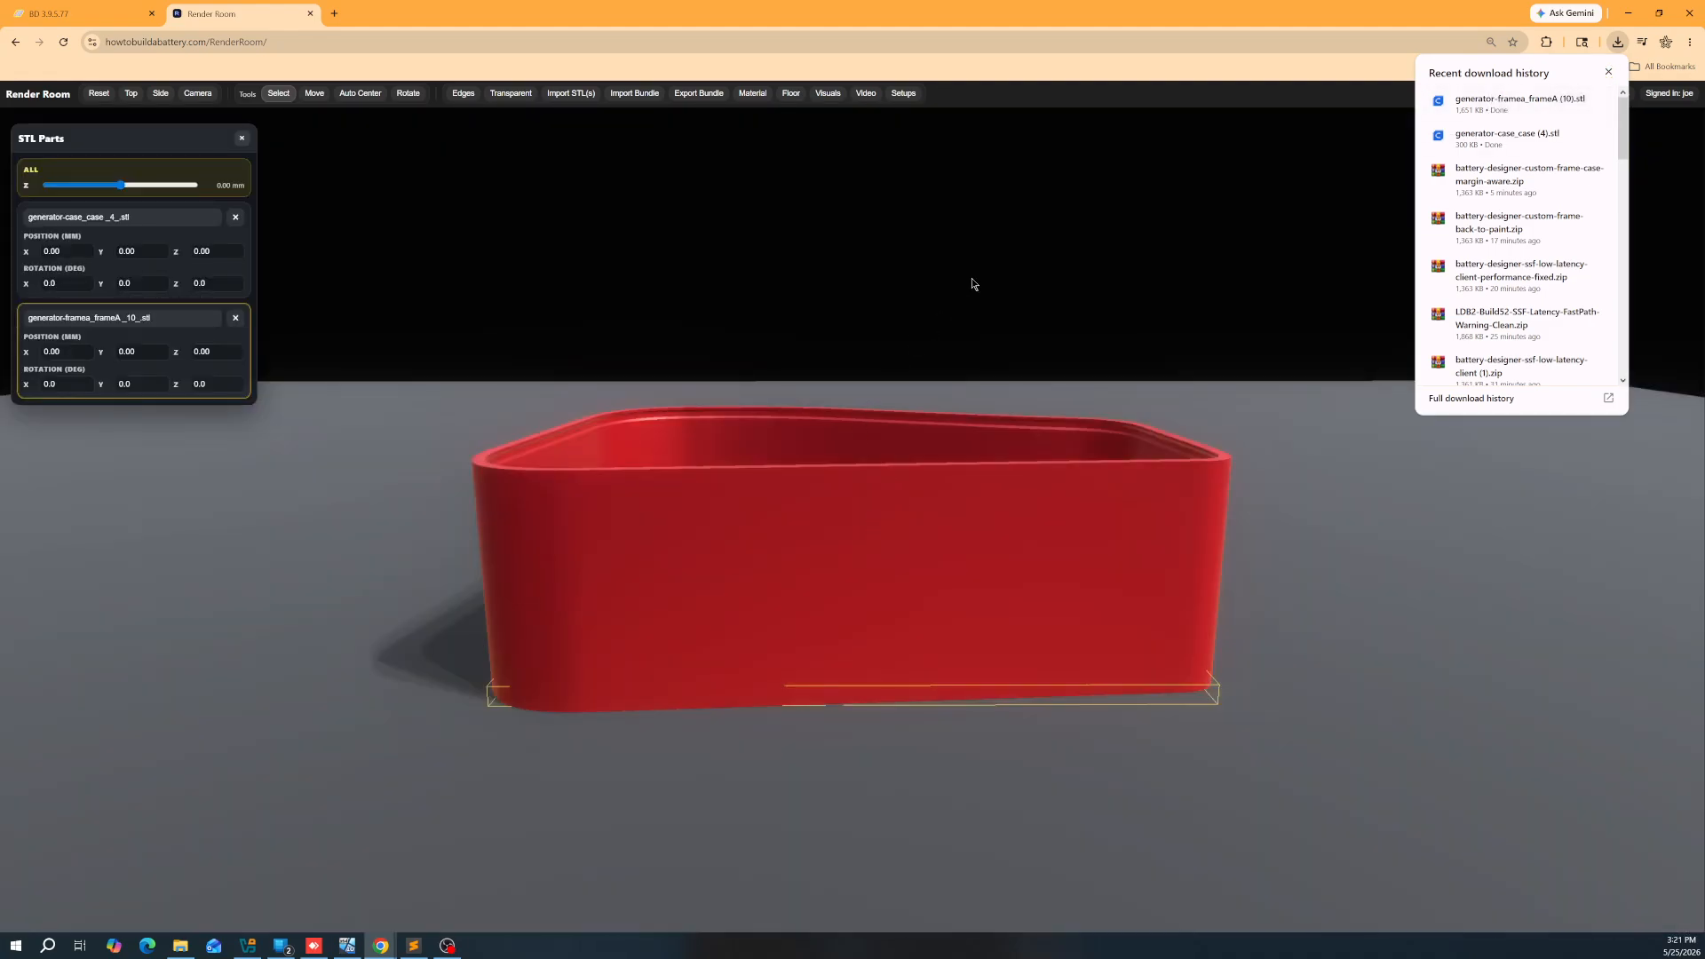
# Step: Change the material color of the frame part inside the case to green and close the material settings
pyautogui.moveTo(972, 284); pyautogui.dragTo(984, 431)
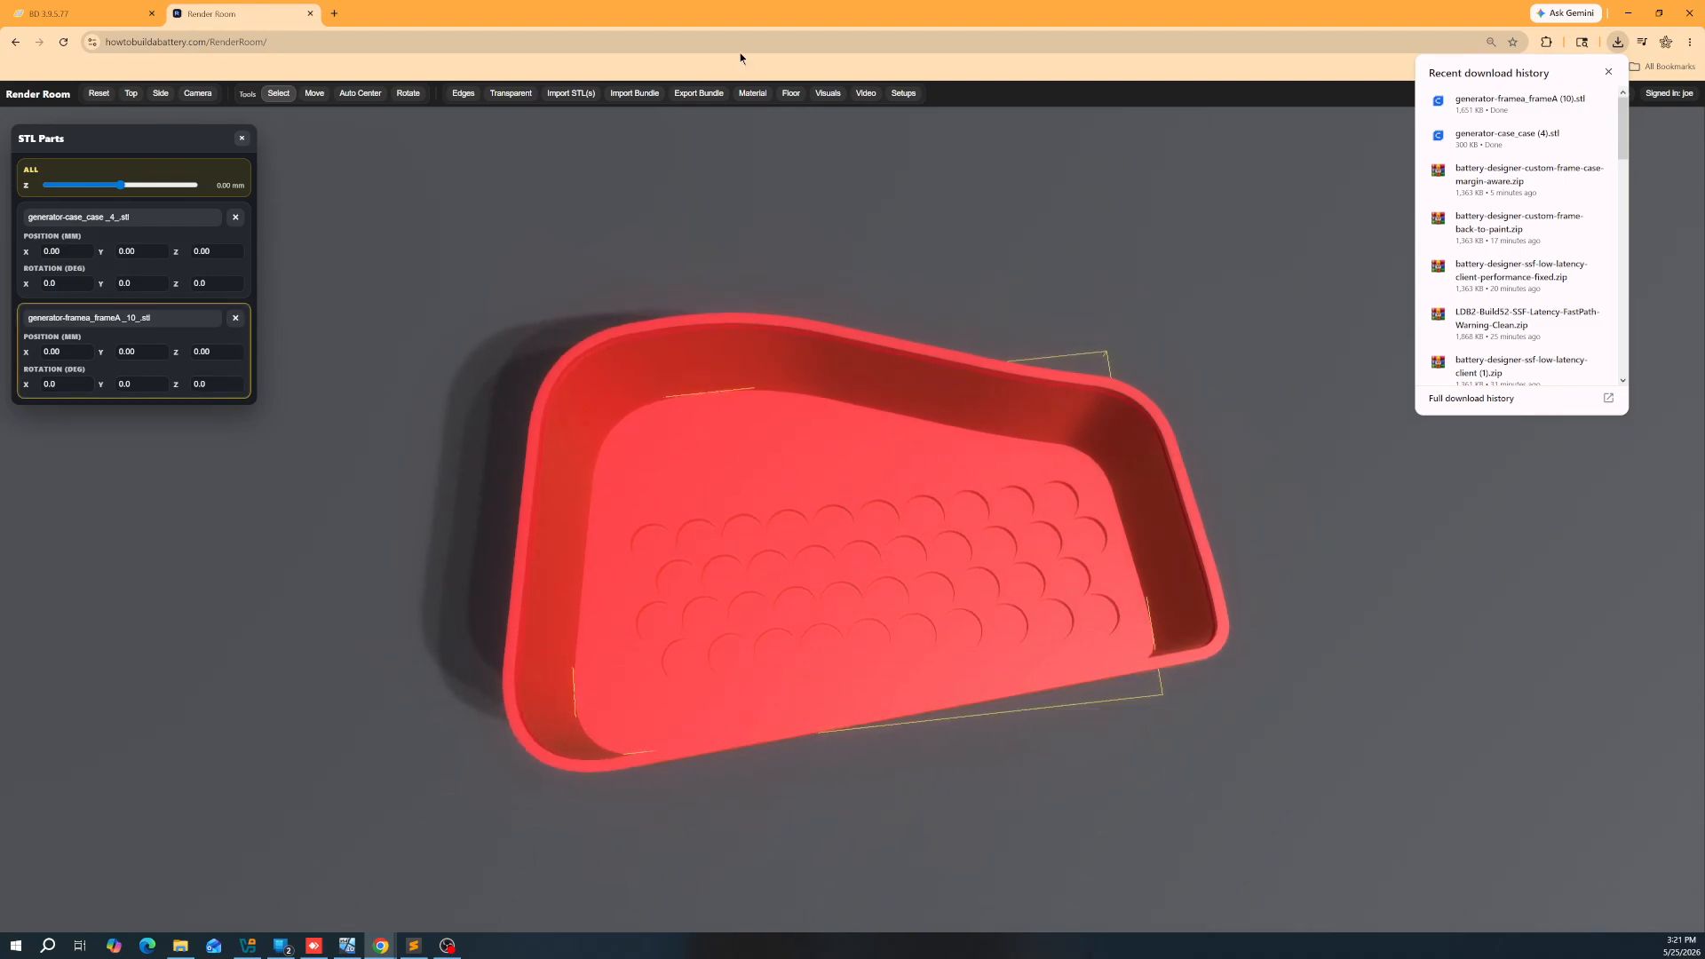
pyautogui.click(753, 93)
pyautogui.click(844, 171)
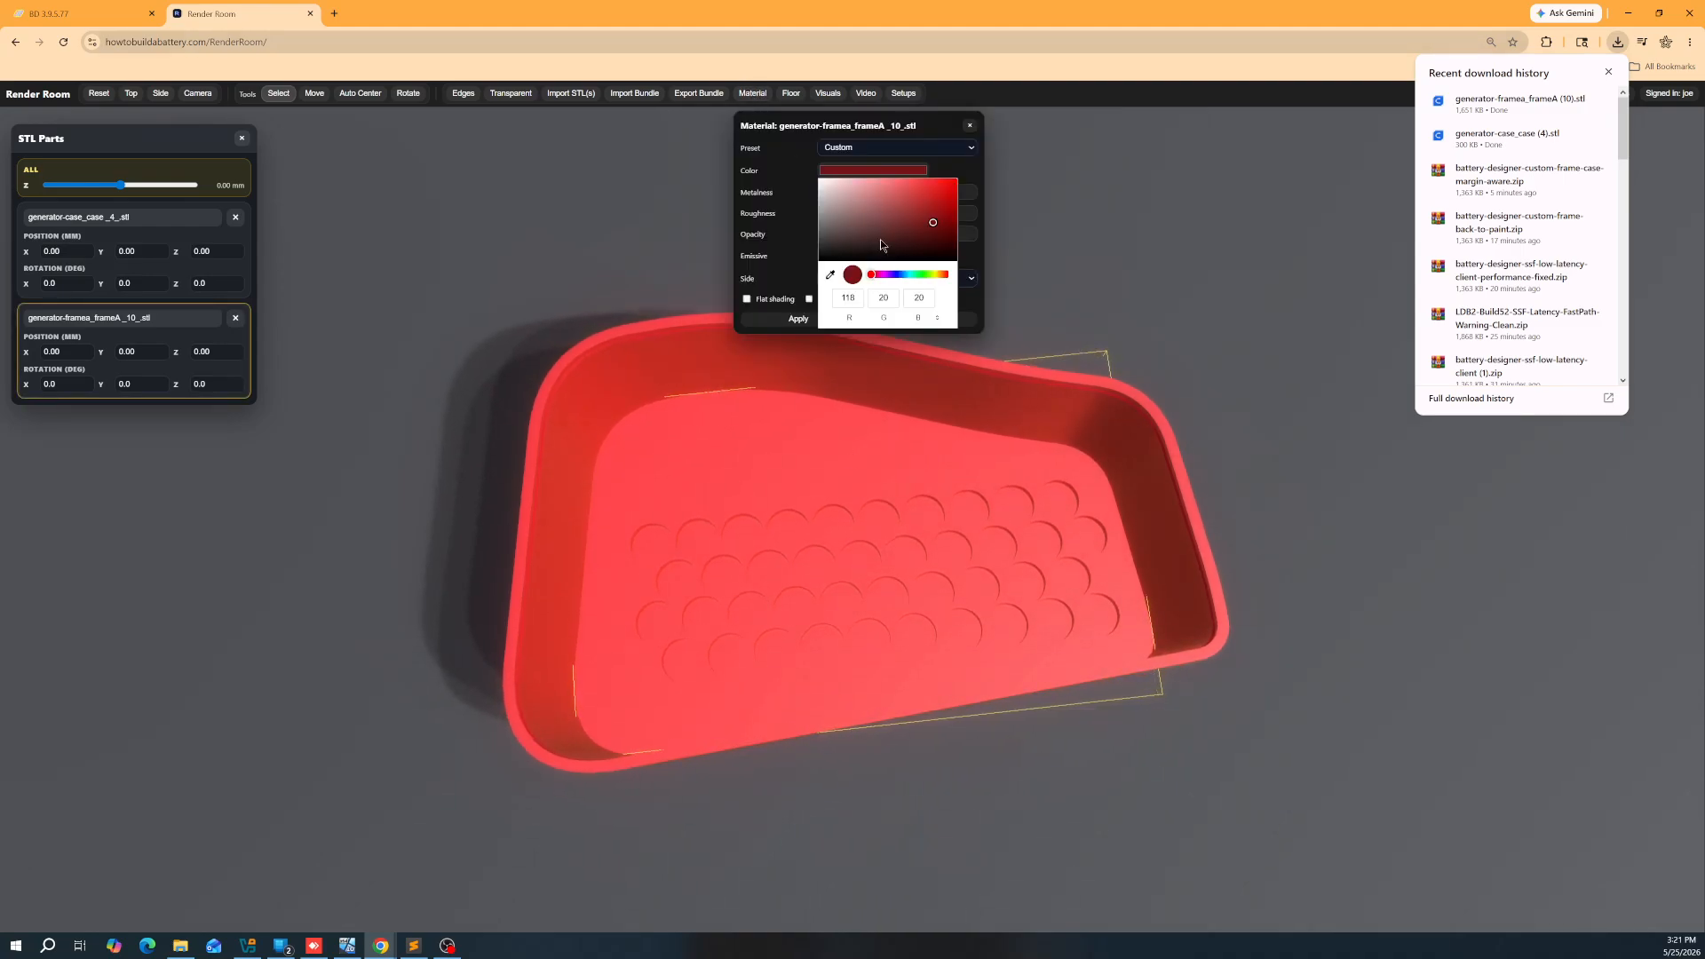
pyautogui.moveTo(893, 274); pyautogui.dragTo(924, 274)
pyautogui.click(1048, 277)
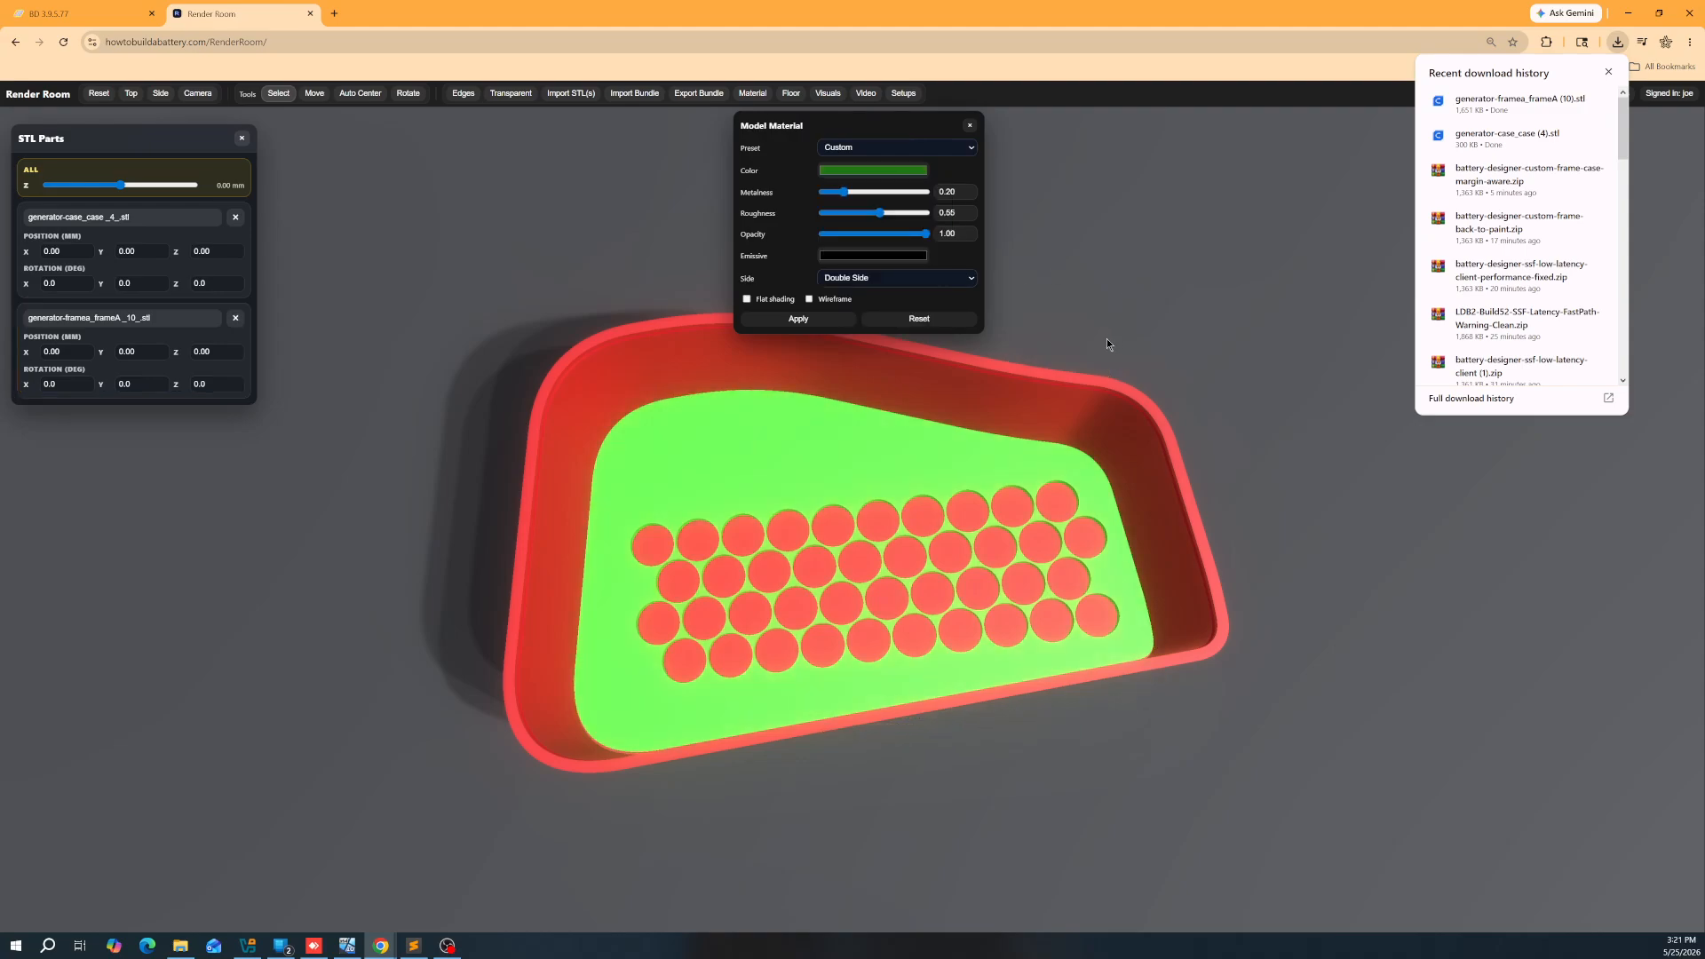
pyautogui.scroll(-2, 1110, 346)
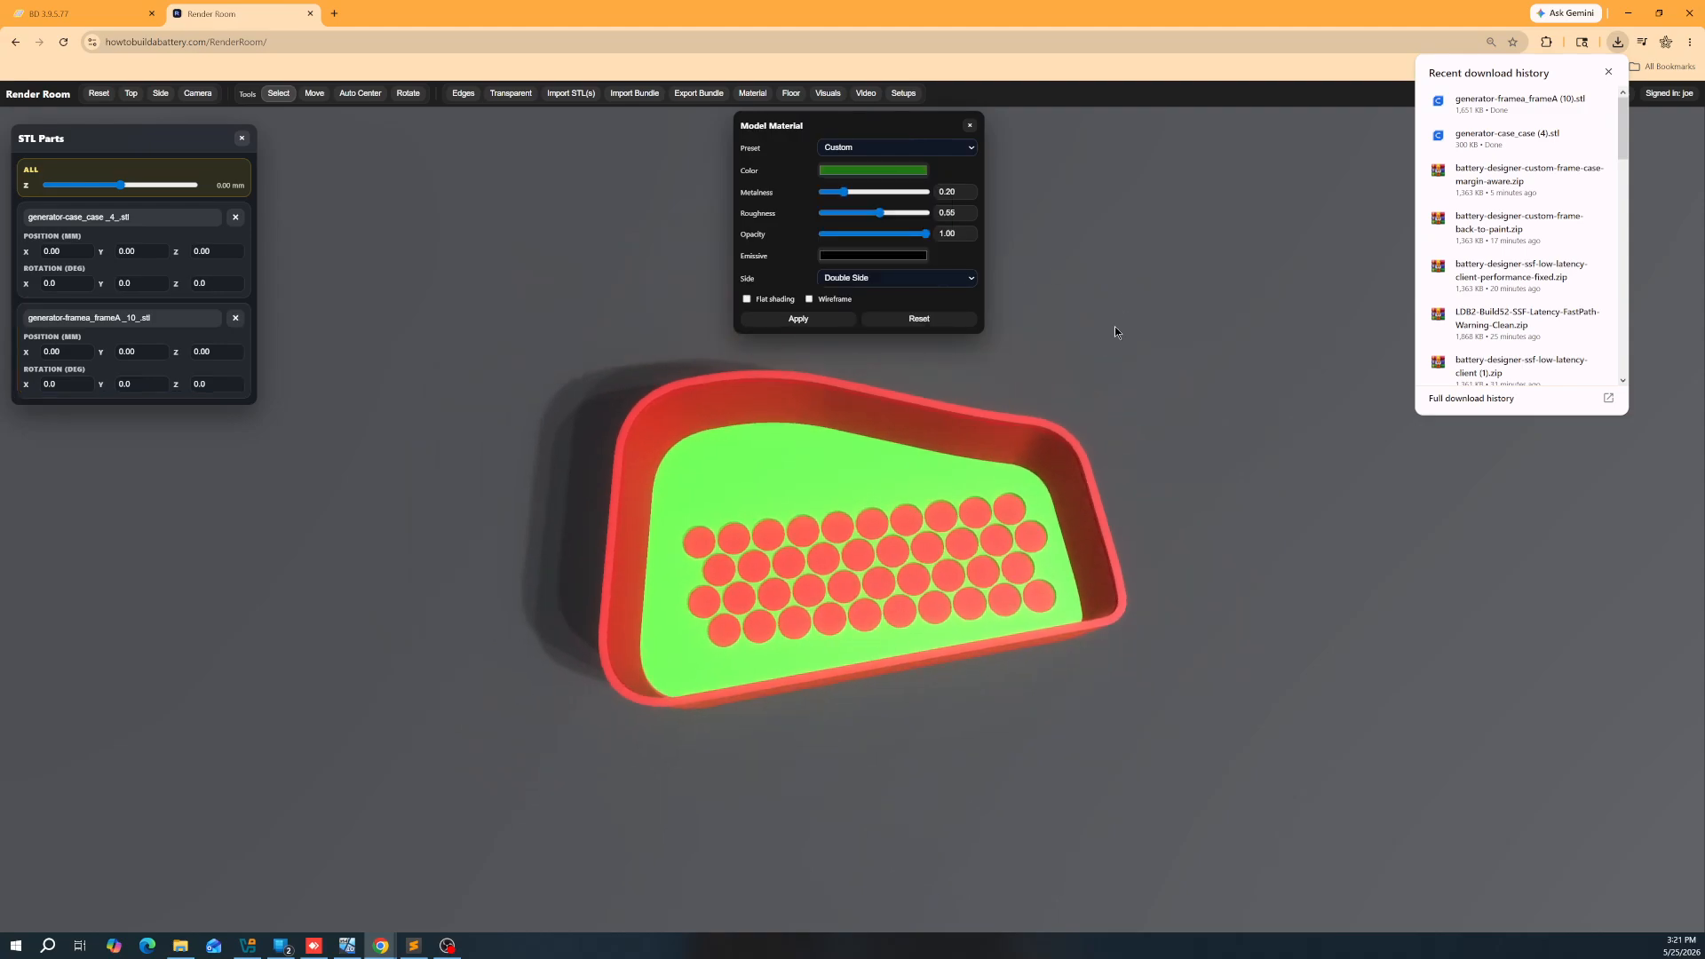
pyautogui.click(970, 125)
# Step: Make the case transparent and raise the frame part inside it to a Z position of 6.00 mm
pyautogui.moveTo(1092, 293); pyautogui.dragTo(814, 514)
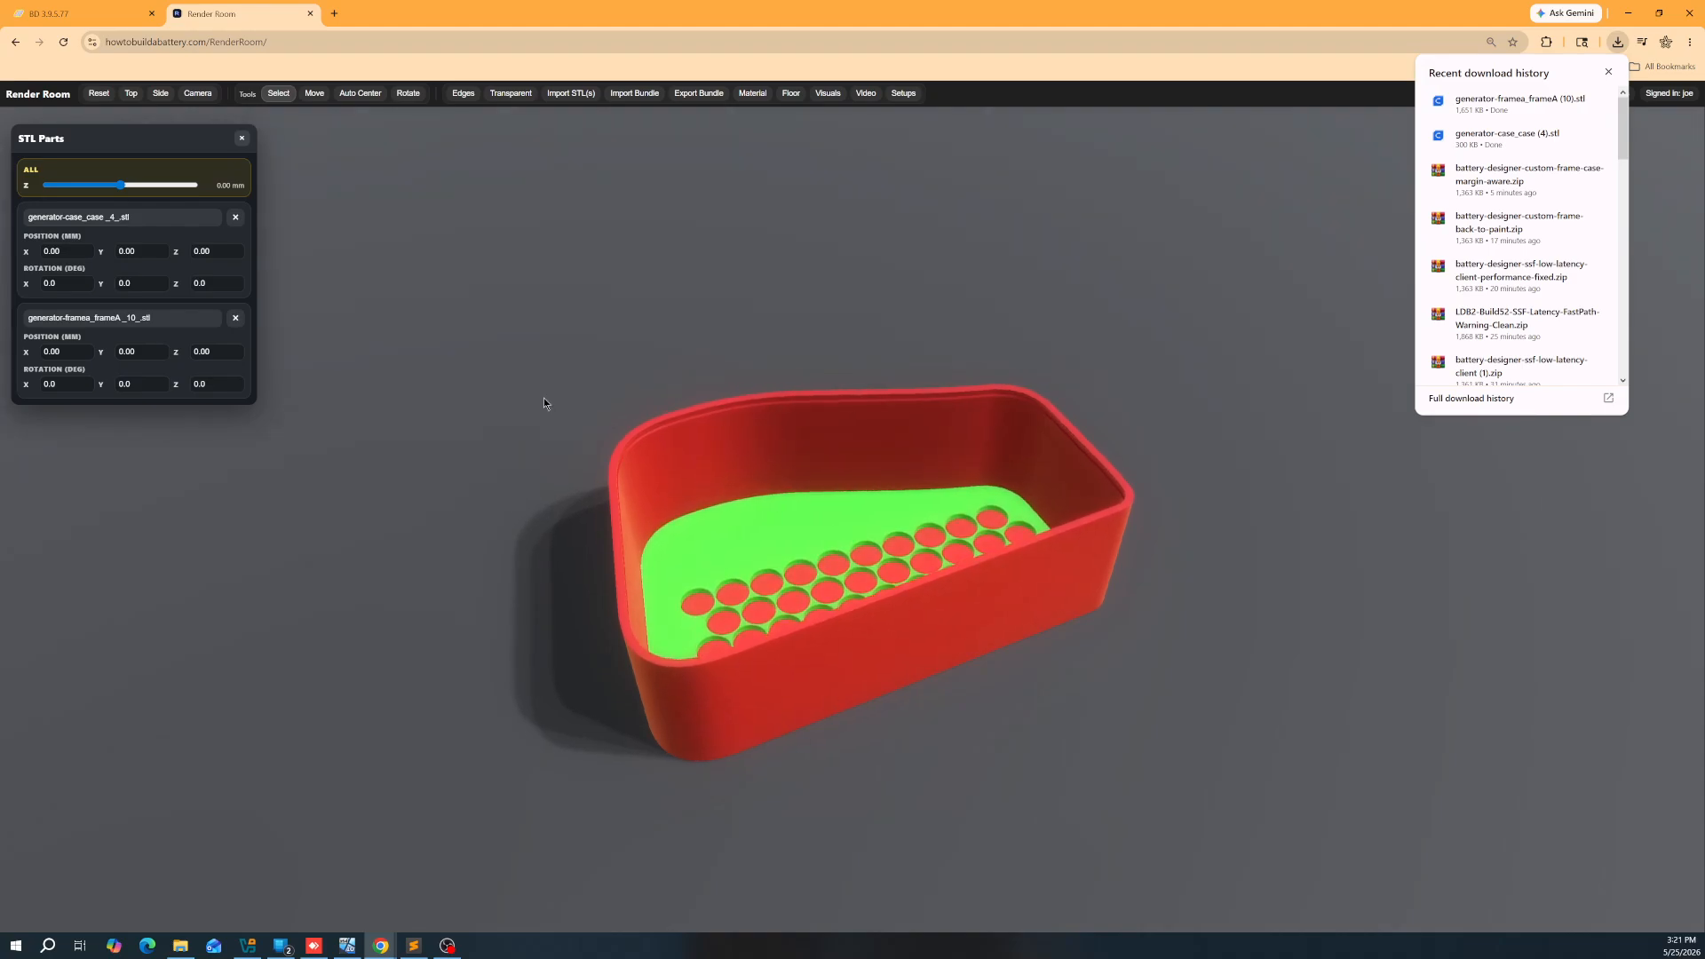
pyautogui.click(866, 478)
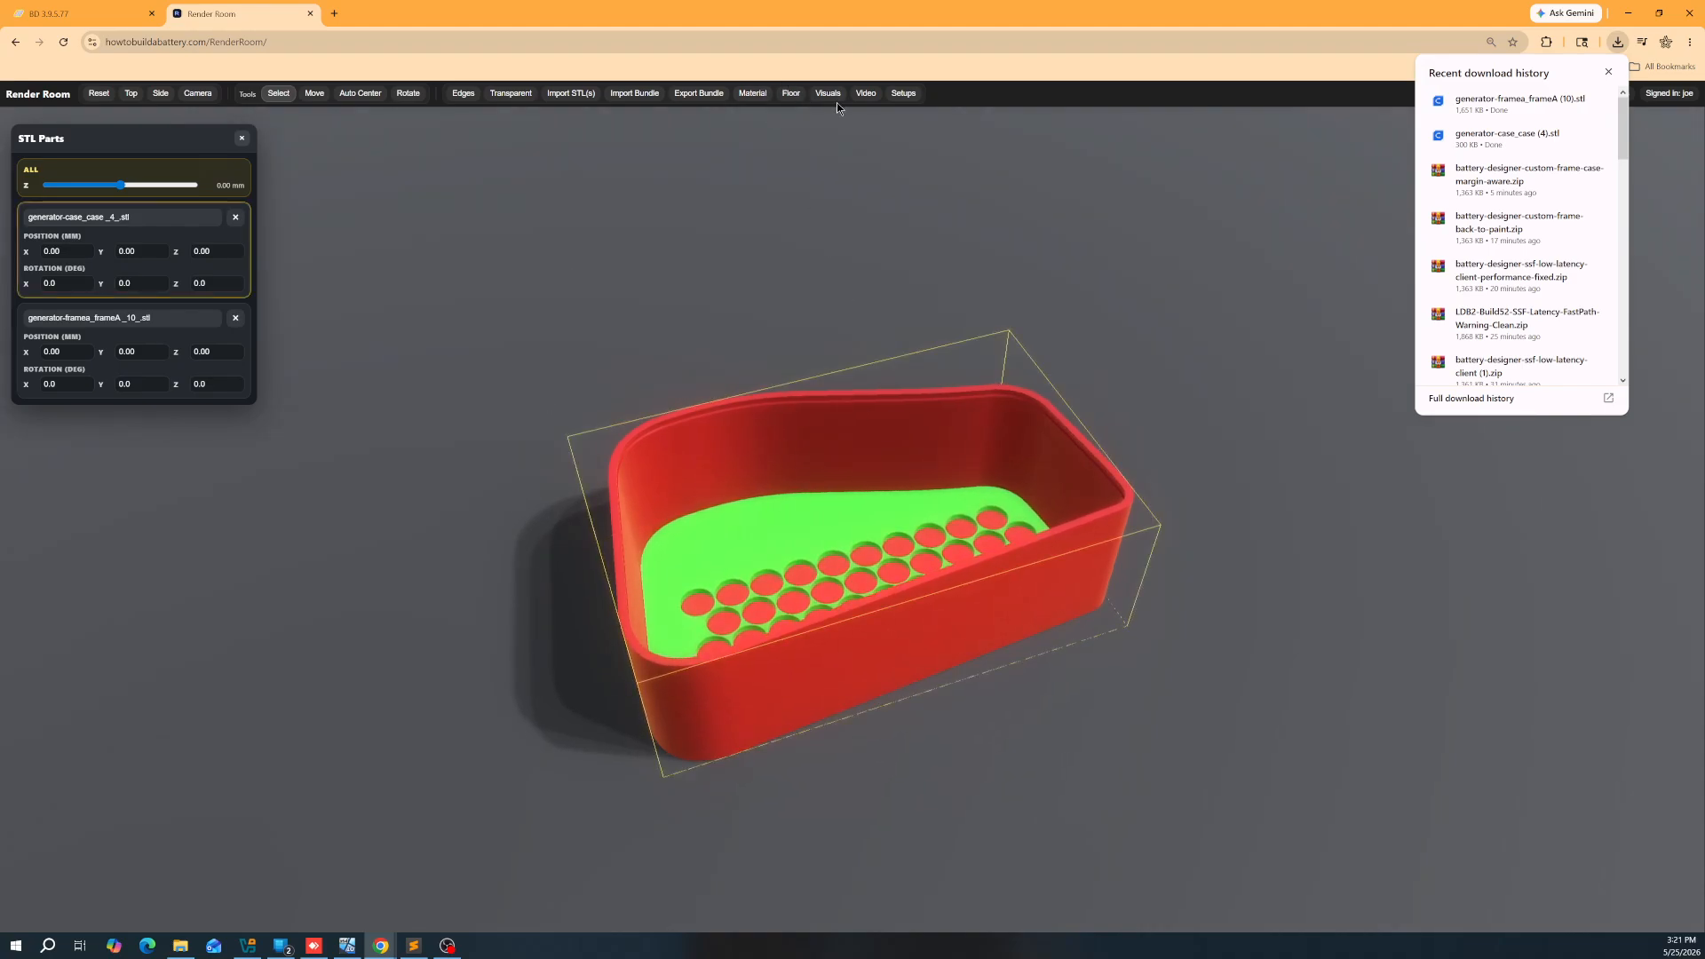
pyautogui.click(509, 92)
pyautogui.moveTo(538, 227); pyautogui.dragTo(700, 406)
pyautogui.scroll(3, 555, 387)
pyautogui.click(712, 451)
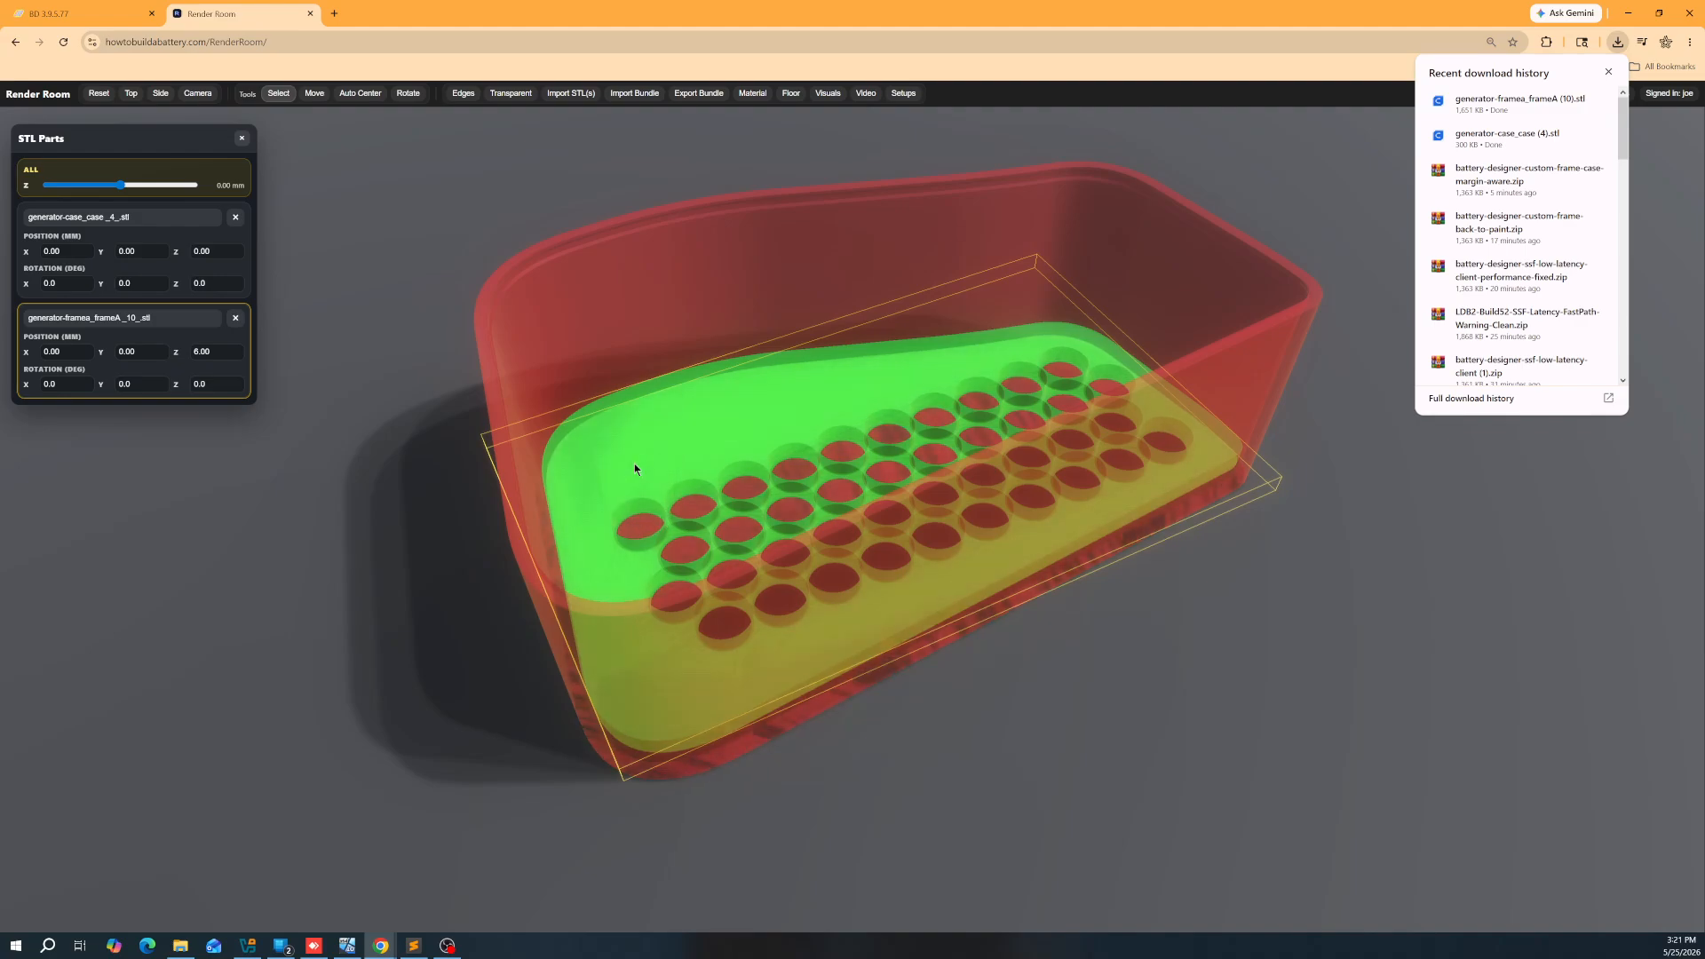
# Step: Raise the case to a Z position of 2.59 mm and inspect the frame's clearance from the side and above
pyautogui.moveTo(634, 465); pyautogui.dragTo(647, 331)
pyautogui.scroll(3, 619, 369)
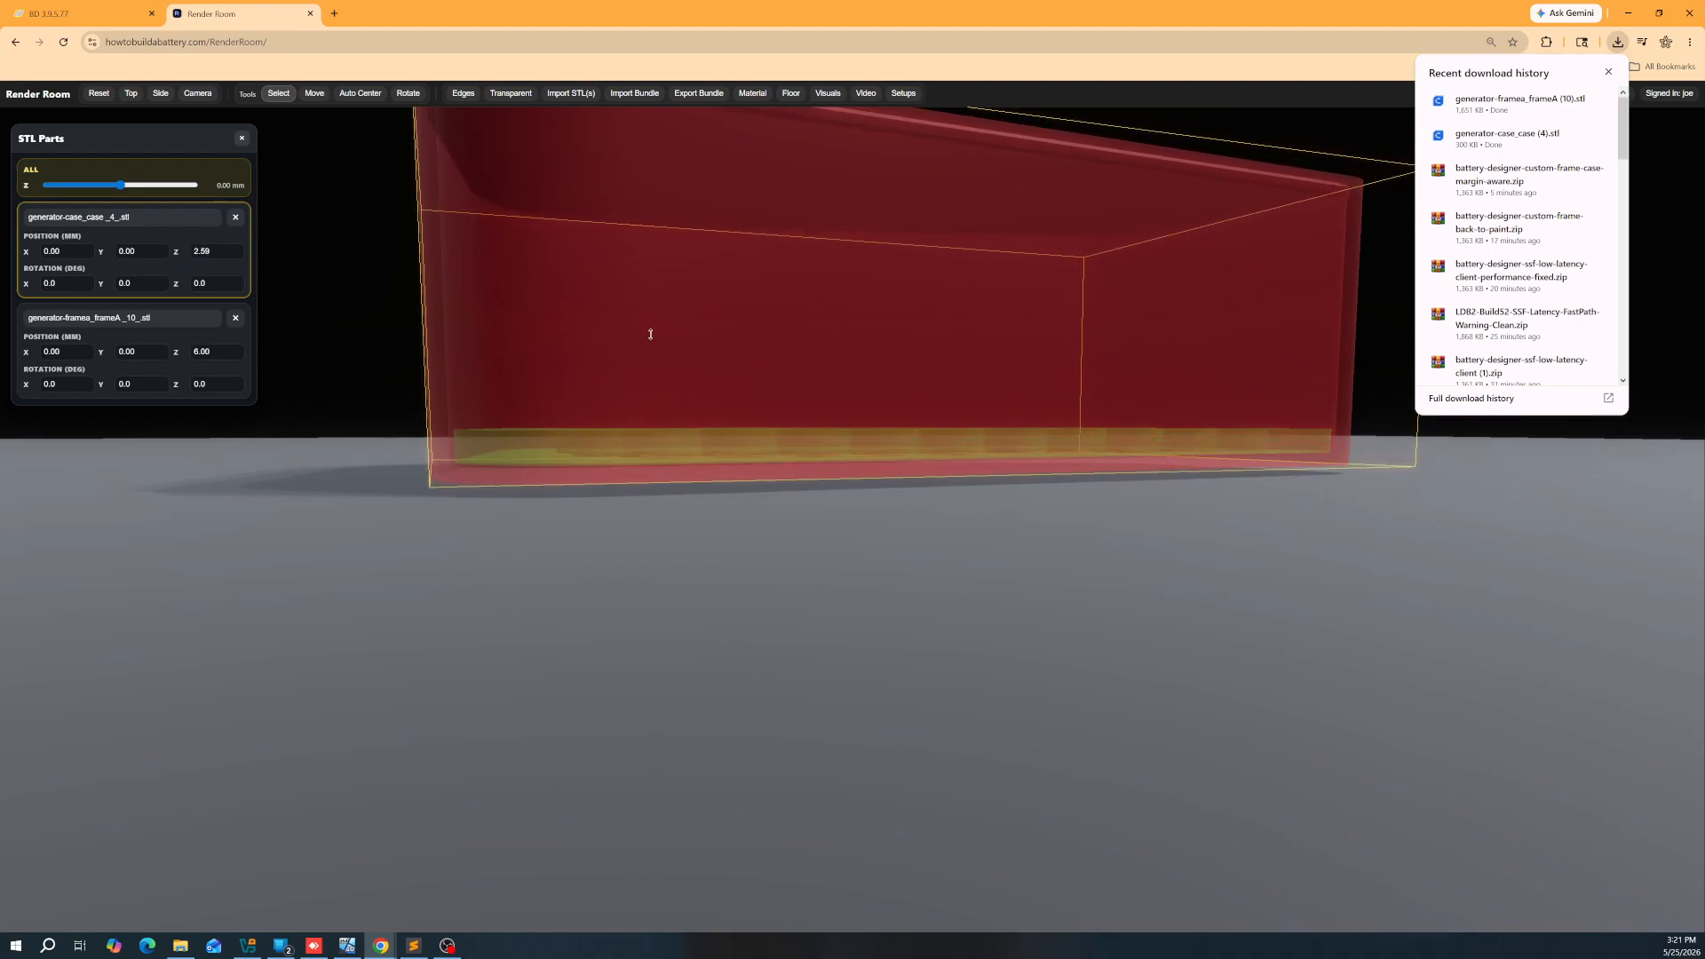
pyautogui.click(1238, 551)
pyautogui.scroll(5, 512, 468)
pyautogui.moveTo(402, 469); pyautogui.dragTo(570, 538)
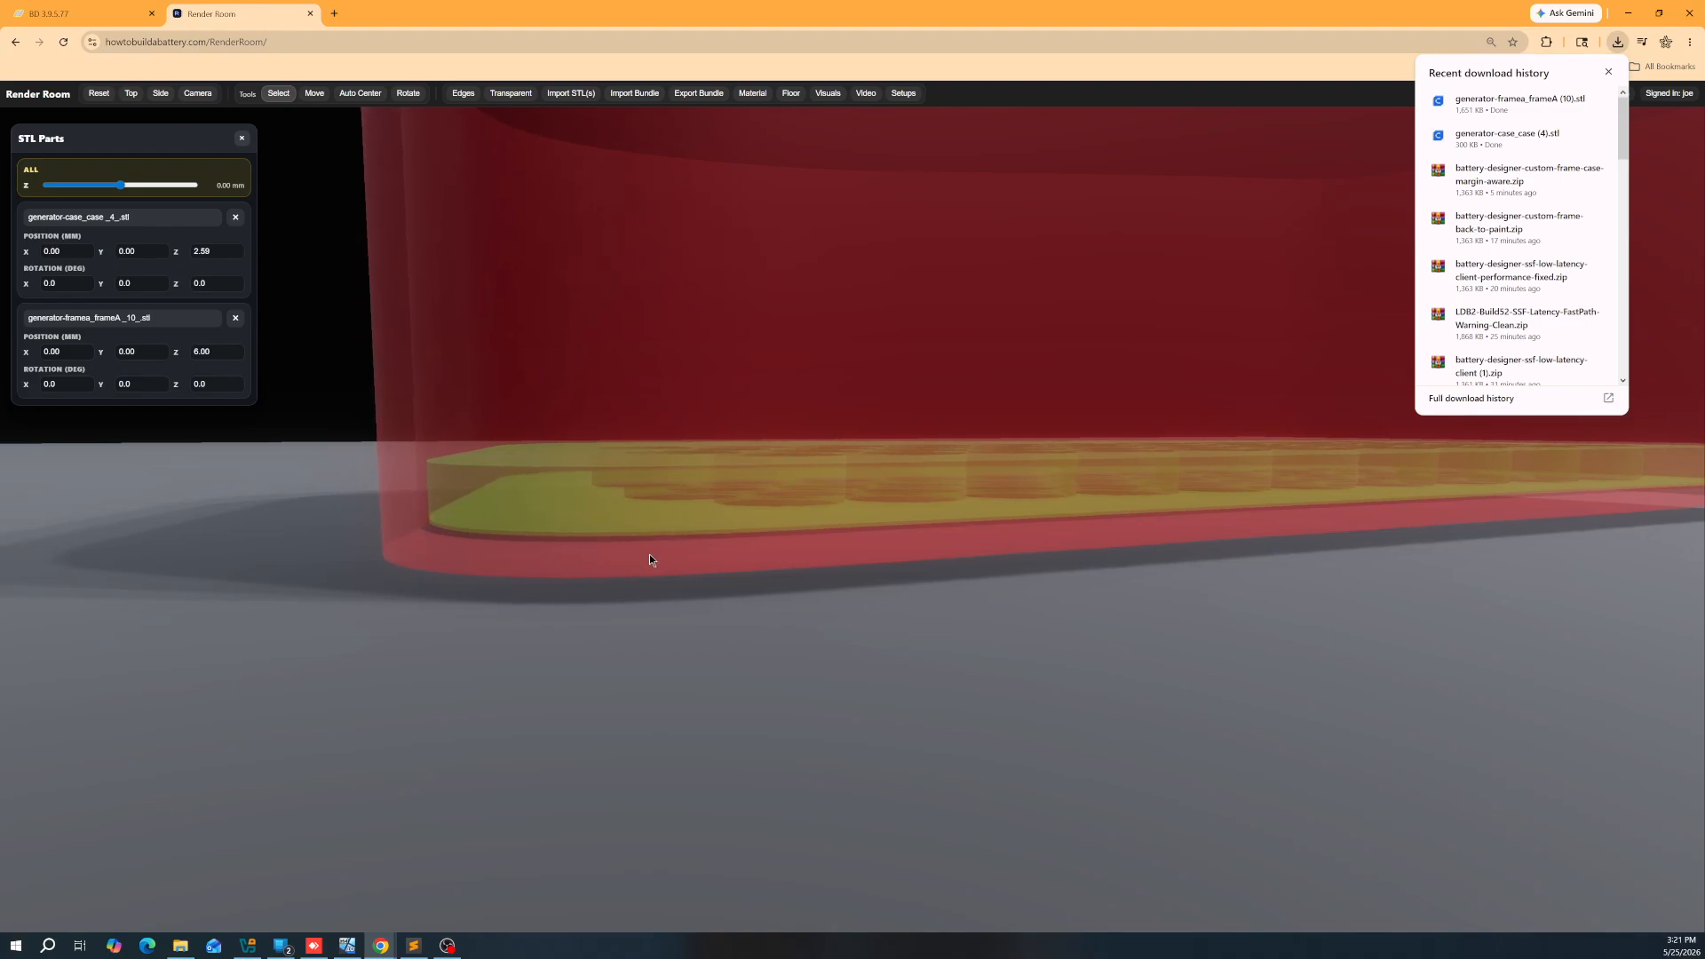
pyautogui.moveTo(648, 554); pyautogui.dragTo(967, 584)
pyautogui.click(967, 585)
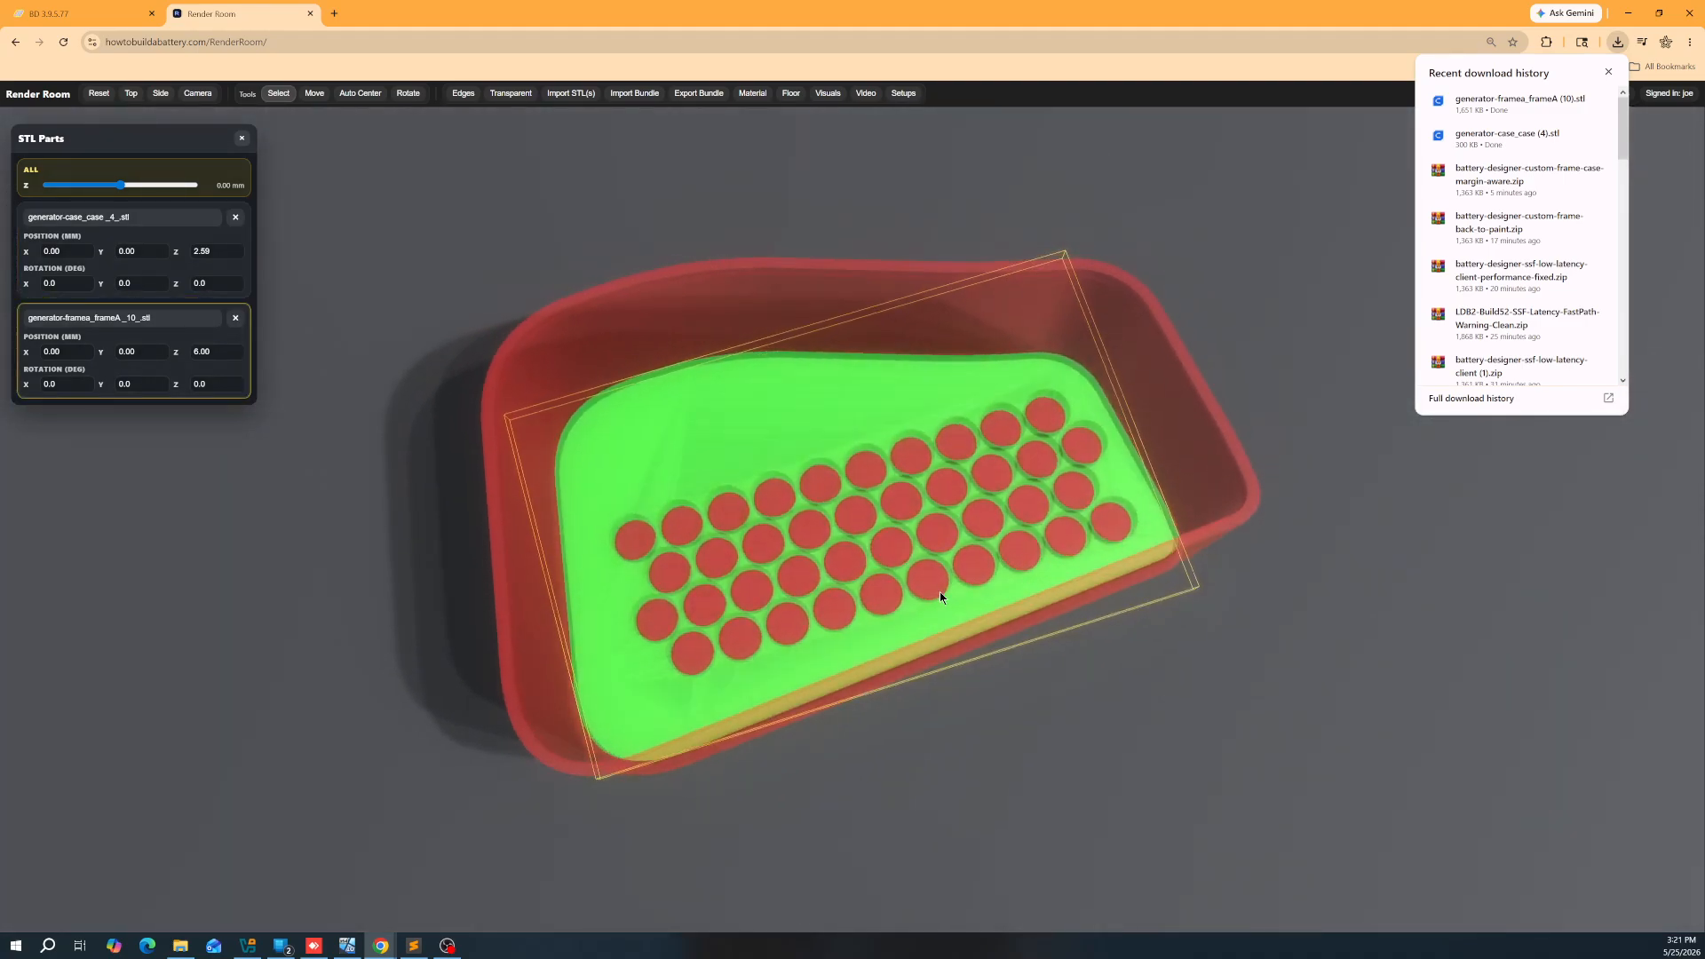
# Step: Switch back to the battery designer, reload it for a blank layout and close the download history
pyautogui.click(84, 14)
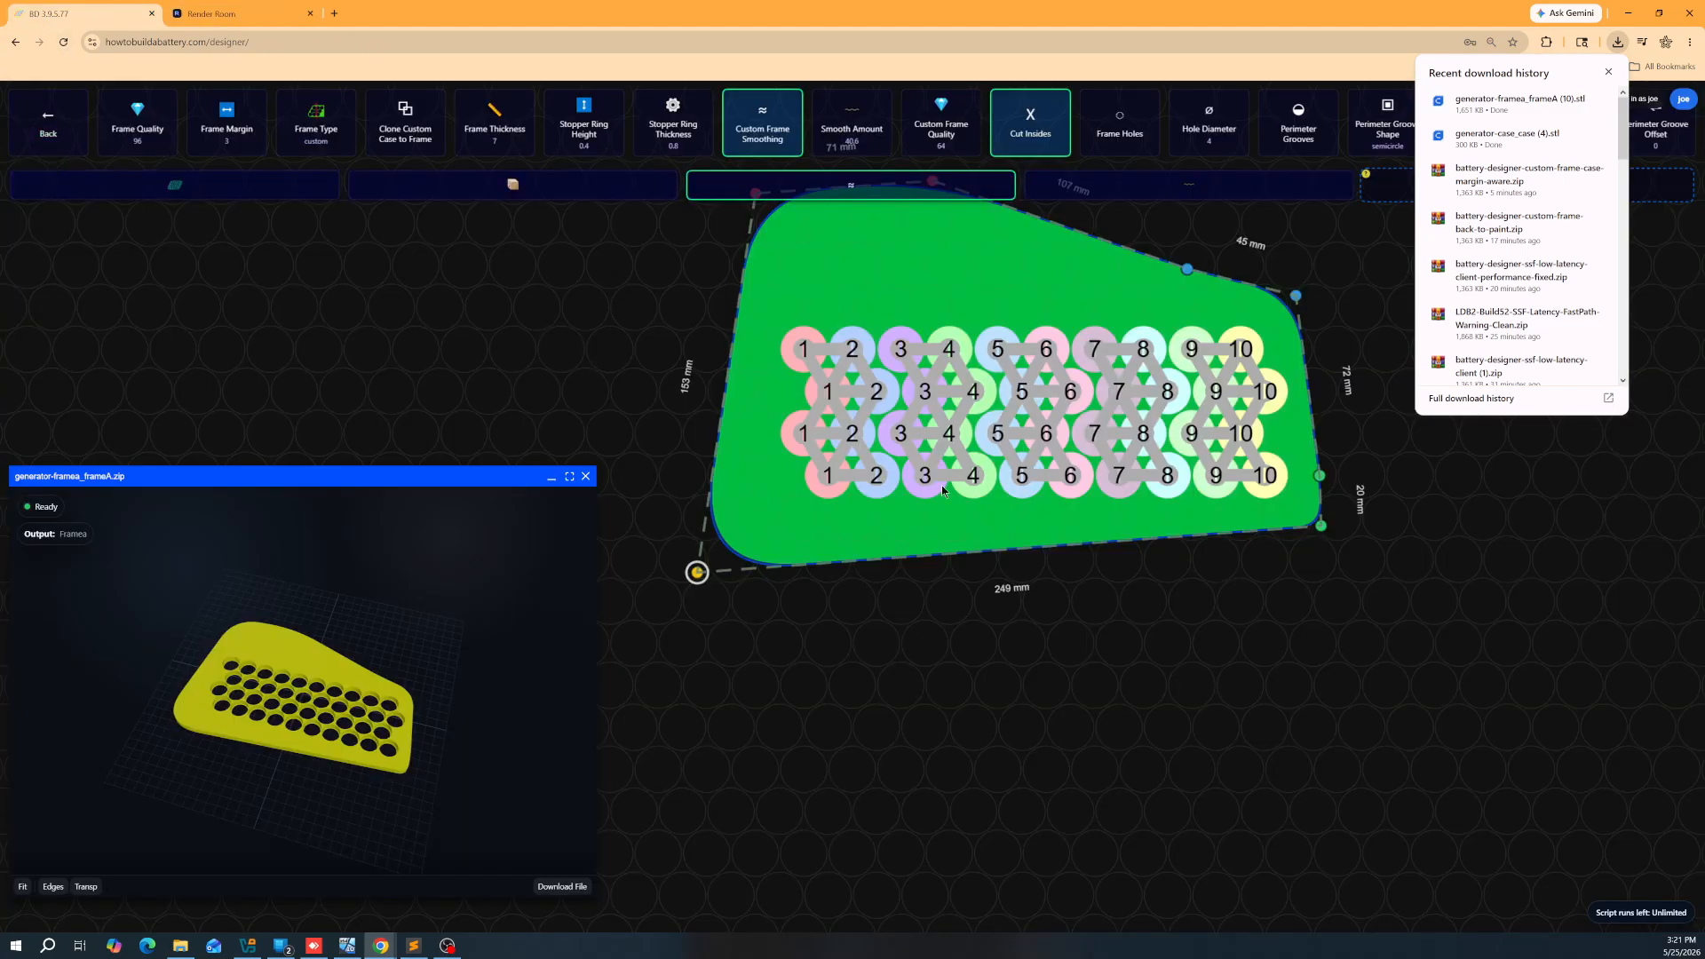
pyautogui.scroll(-2, 942, 491)
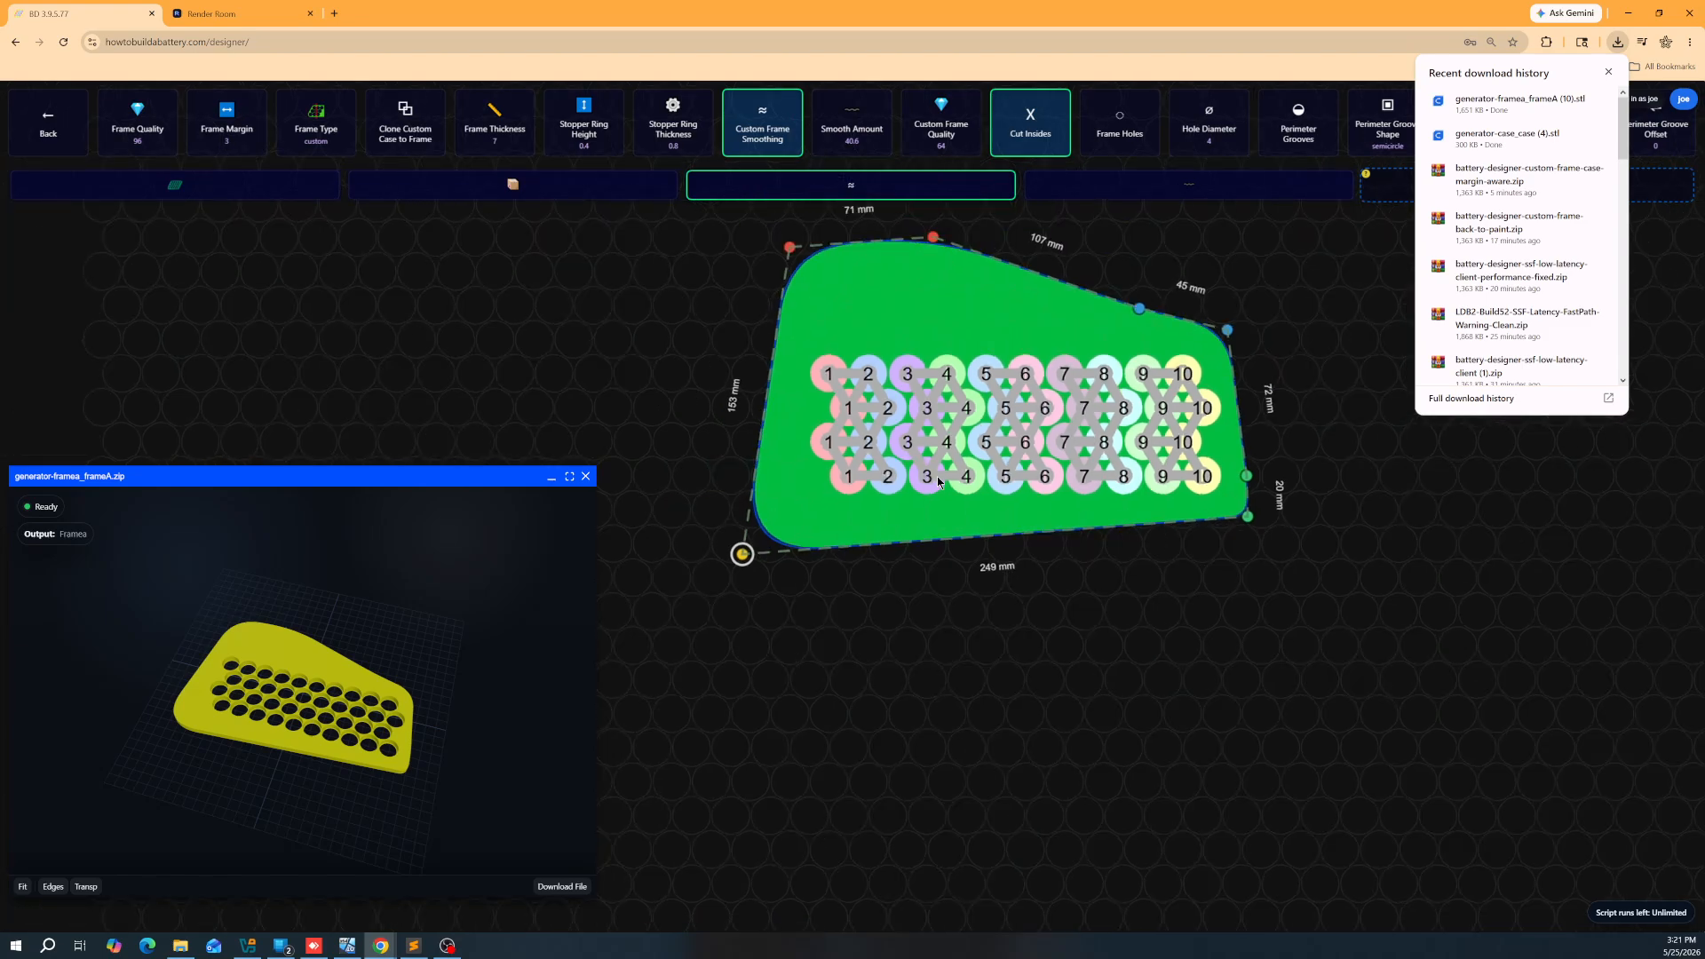
pyautogui.click(63, 42)
pyautogui.click(1607, 71)
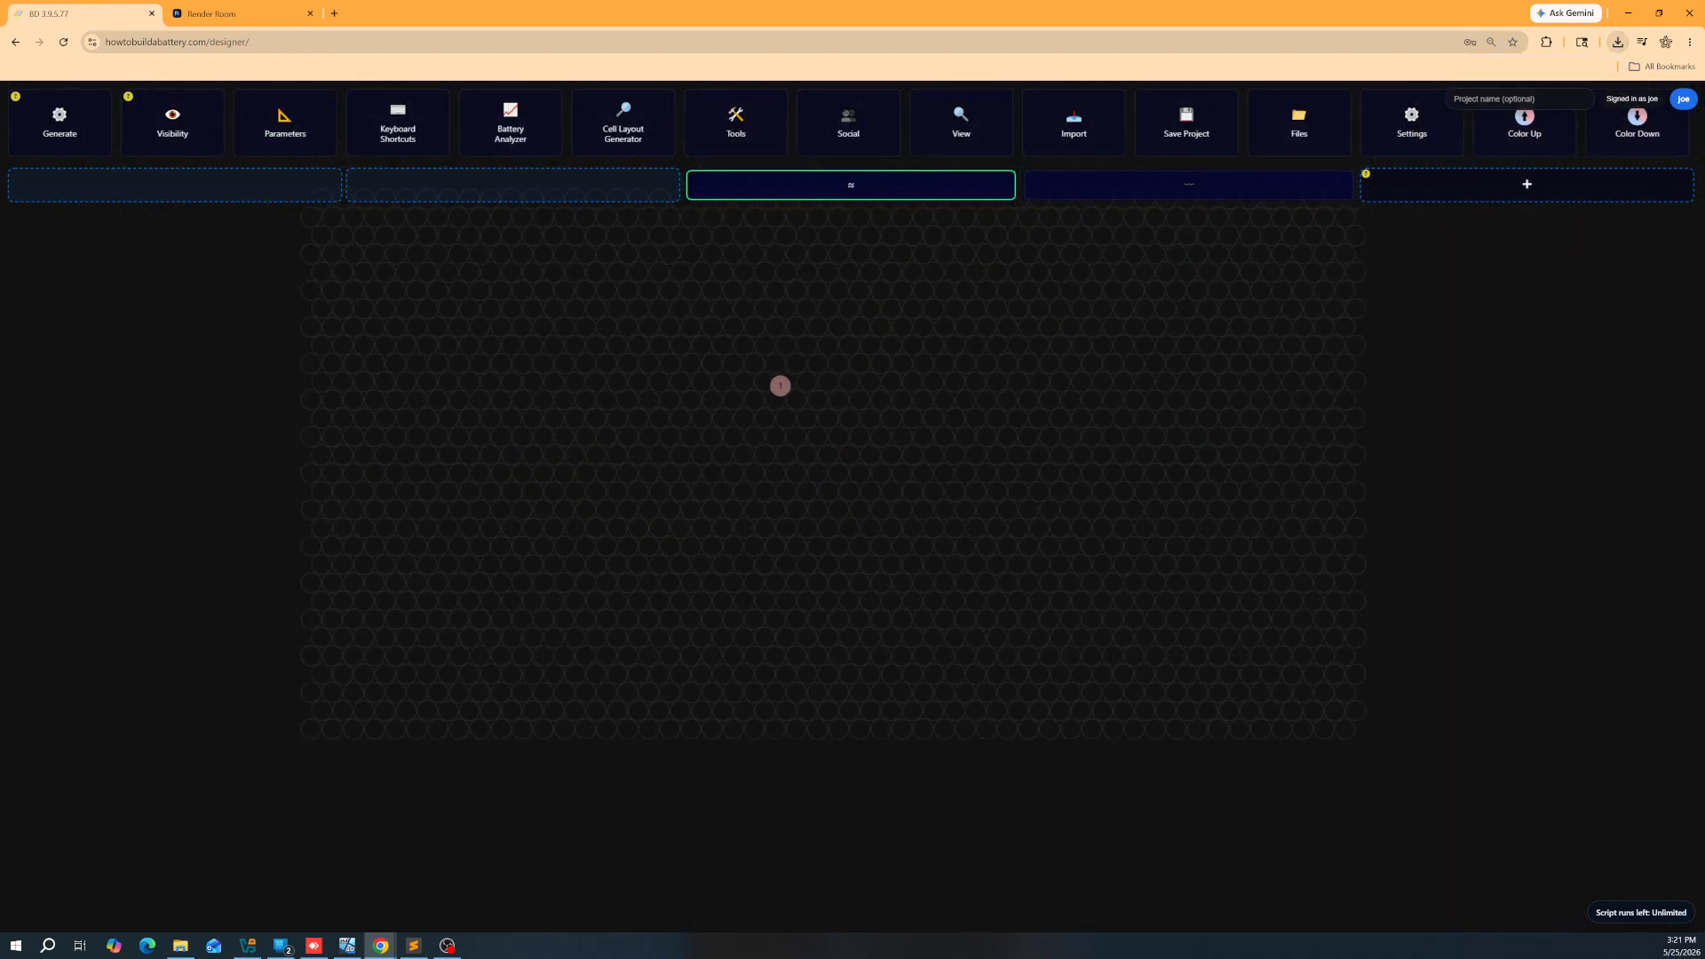
# Step: Paint a staggered five-row cell layout with rows of eight and nine cells, divided into groups 1 to 7
pyautogui.moveTo(650, 330); pyautogui.dragTo(652, 430)
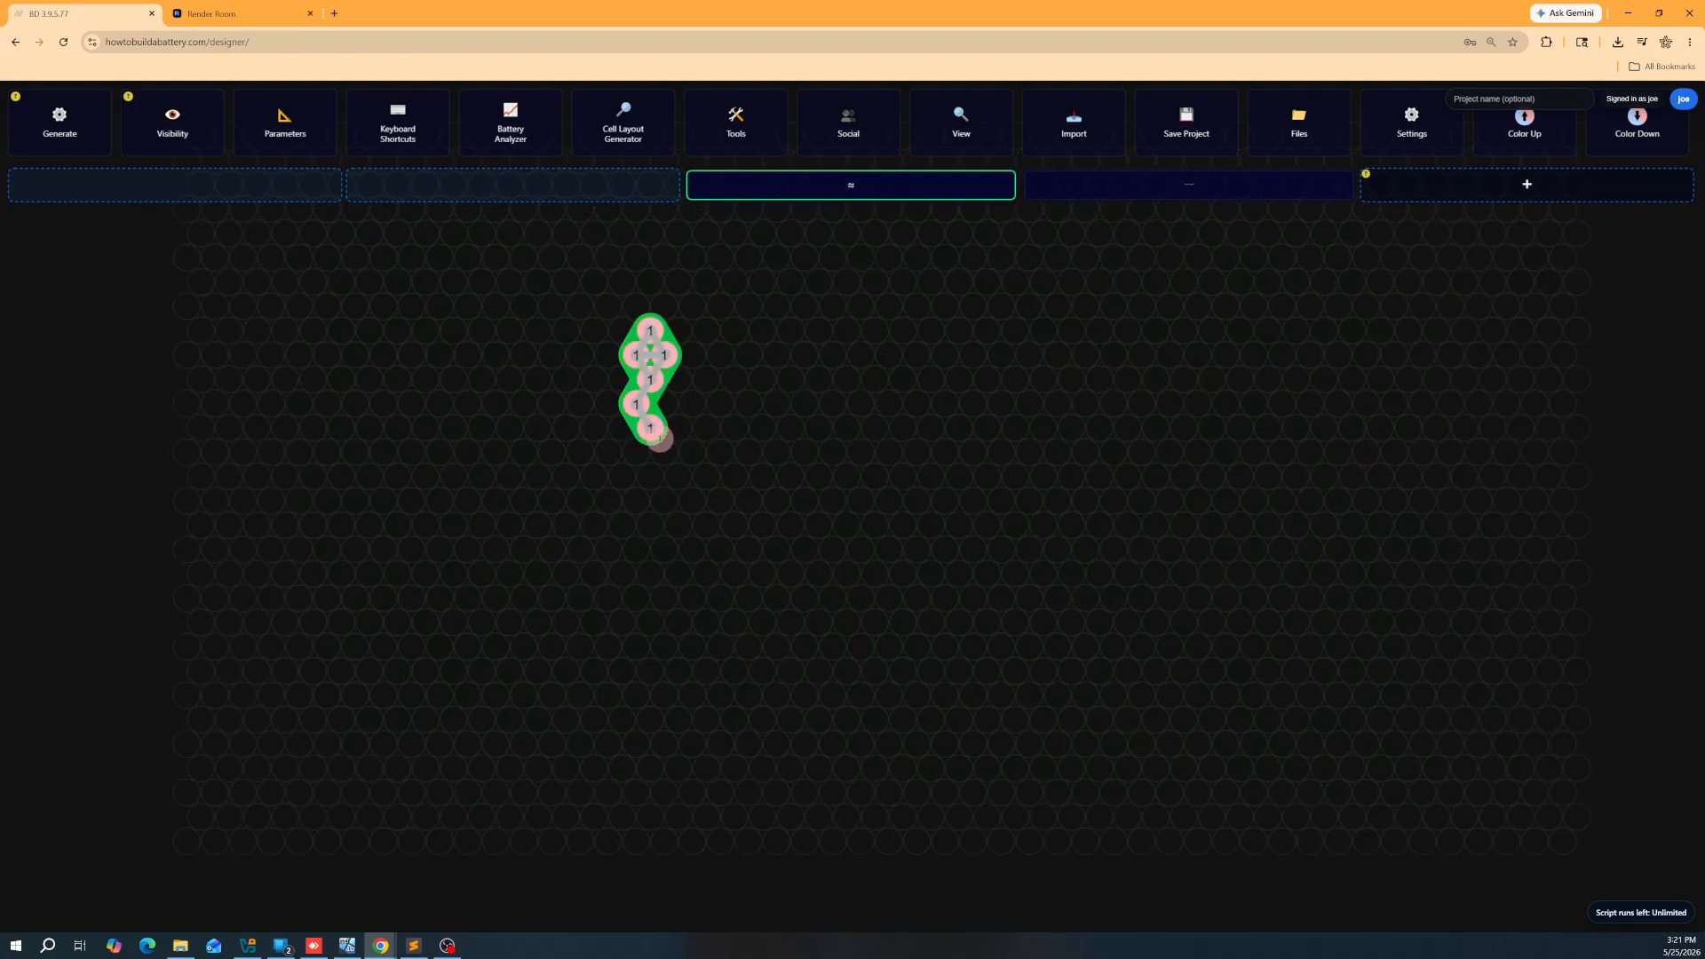
pyautogui.moveTo(679, 330)
pyautogui.mouseDown()
pyautogui.moveTo(697, 375)
pyautogui.moveTo(680, 419)
pyautogui.moveTo(720, 404)
pyautogui.moveTo(716, 337)
pyautogui.moveTo(744, 328)
pyautogui.moveTo(771, 396)
pyautogui.moveTo(744, 447)
pyautogui.moveTo(770, 461)
pyautogui.moveTo(789, 437)
pyautogui.moveTo(810, 461)
pyautogui.moveTo(807, 396)
pyautogui.moveTo(774, 331)
pyautogui.moveTo(844, 353)
pyautogui.moveTo(845, 331)
pyautogui.moveTo(829, 444)
pyautogui.moveTo(847, 461)
pyautogui.moveTo(866, 437)
pyautogui.moveTo(883, 460)
pyautogui.moveTo(903, 428)
pyautogui.moveTo(879, 337)
pyautogui.moveTo(899, 364)
pyautogui.mouseUp()
pyautogui.scroll(2, 736, 329)
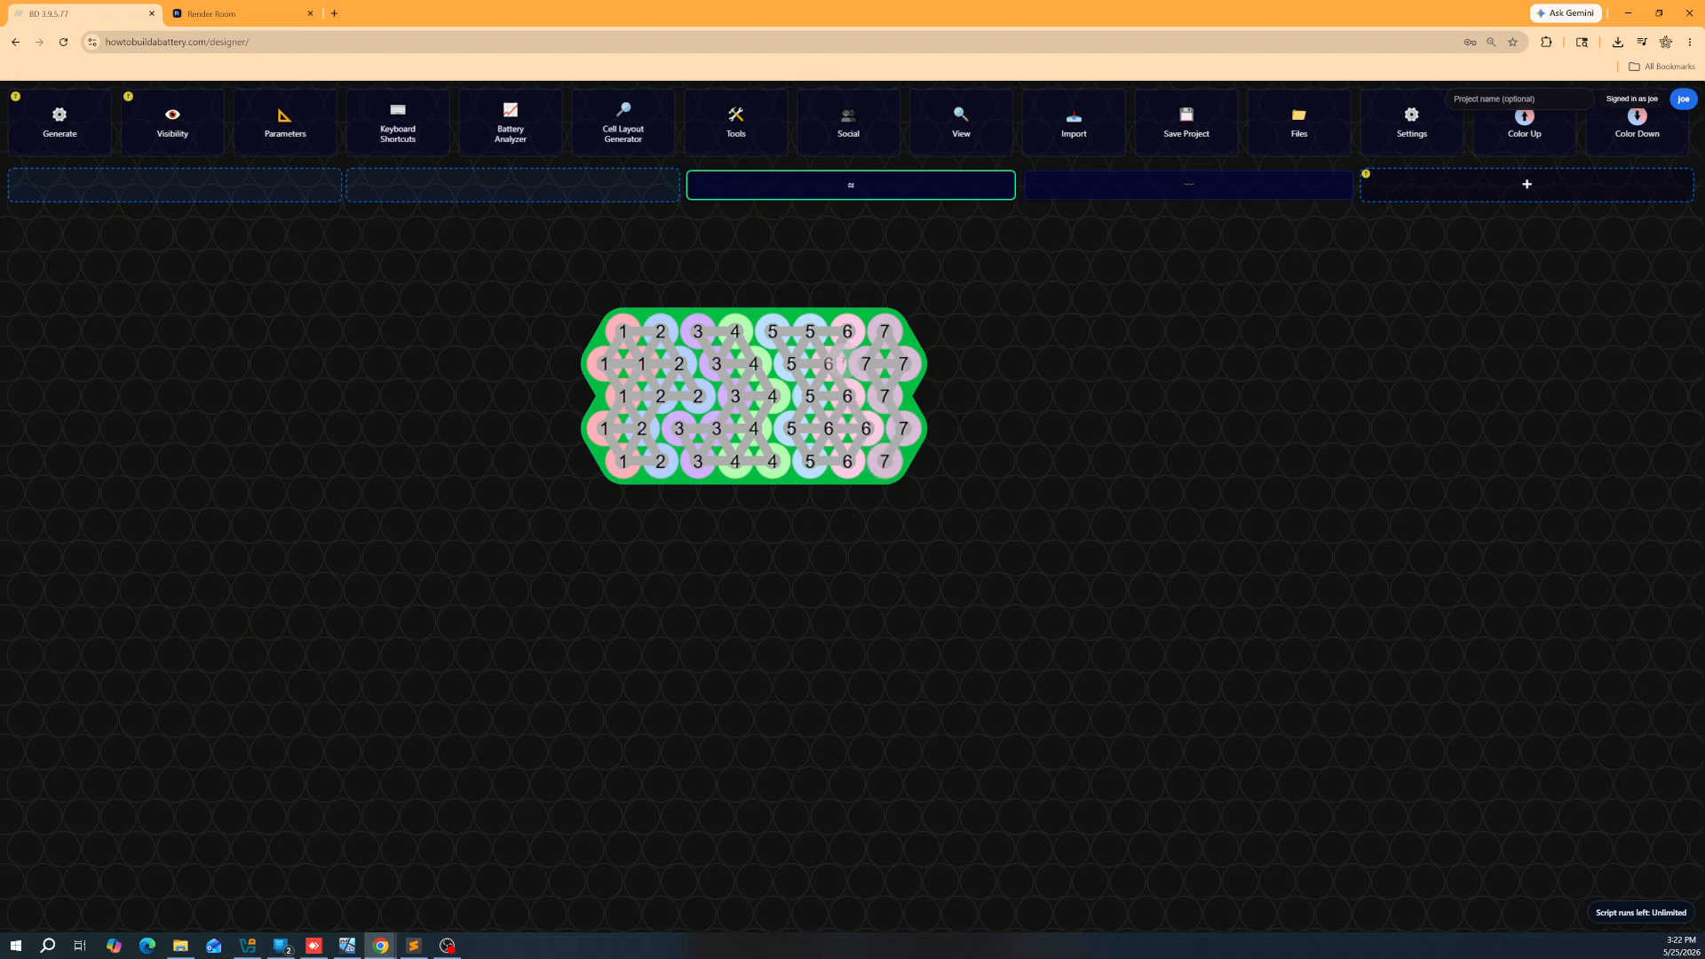
pyautogui.scroll(2, 777, 366)
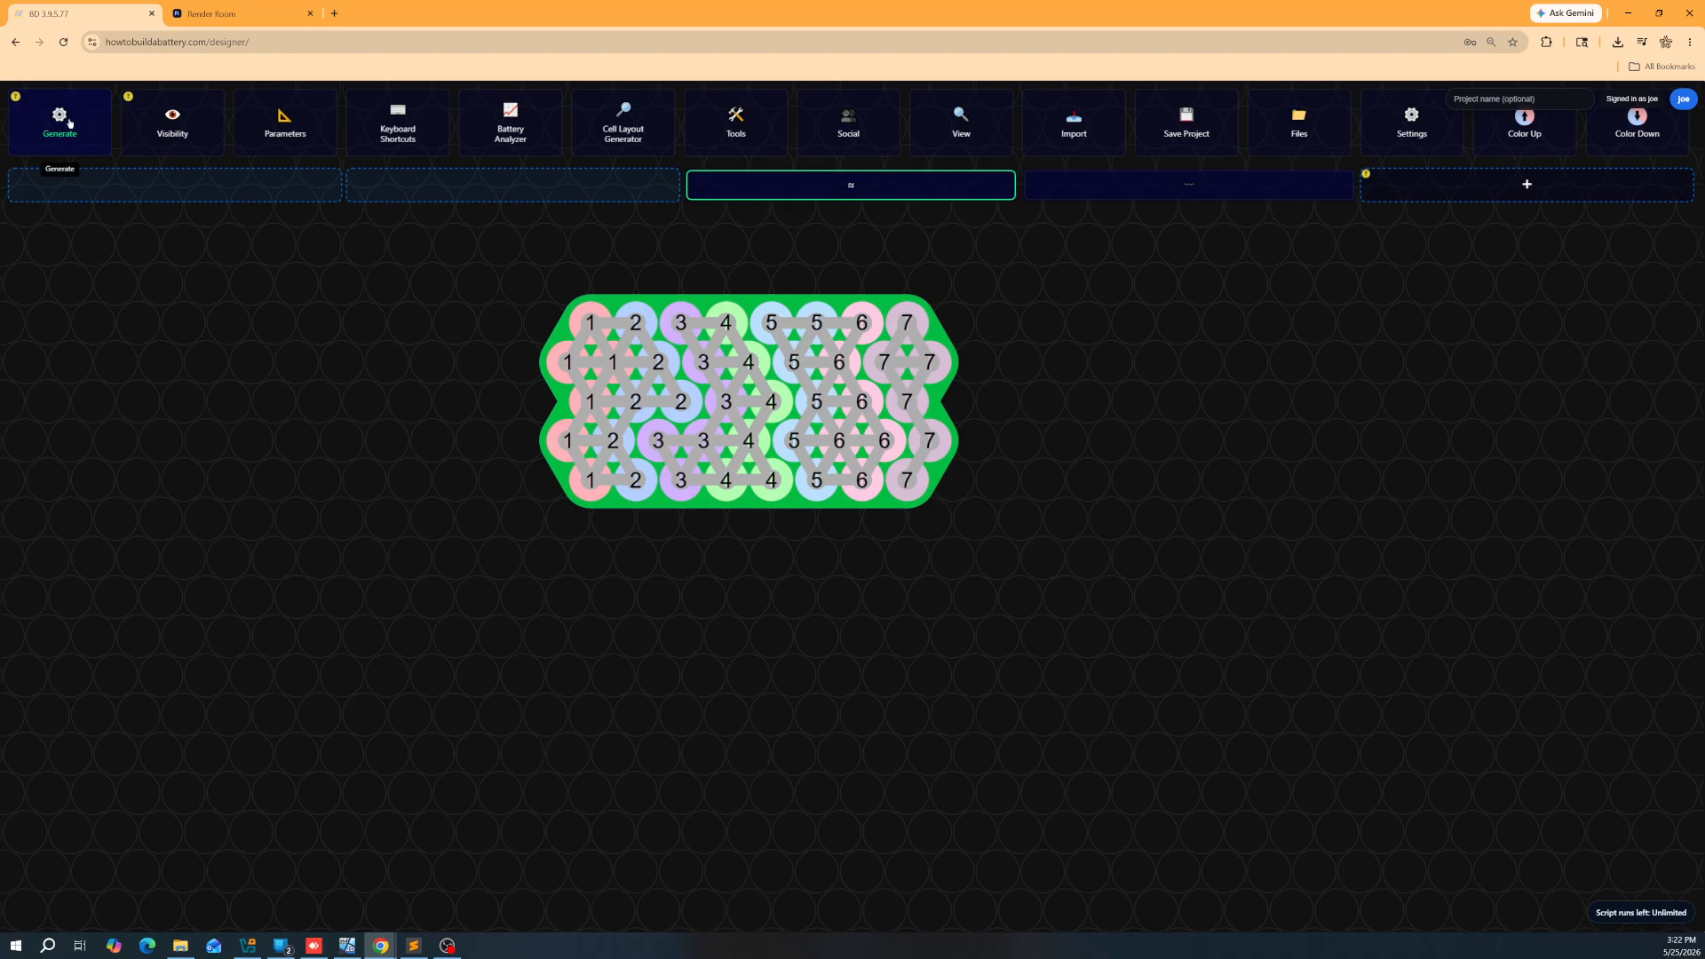
# Step: Open the frame parameters and change the frame type from contour to custom
pyautogui.click(285, 138)
pyautogui.click(263, 142)
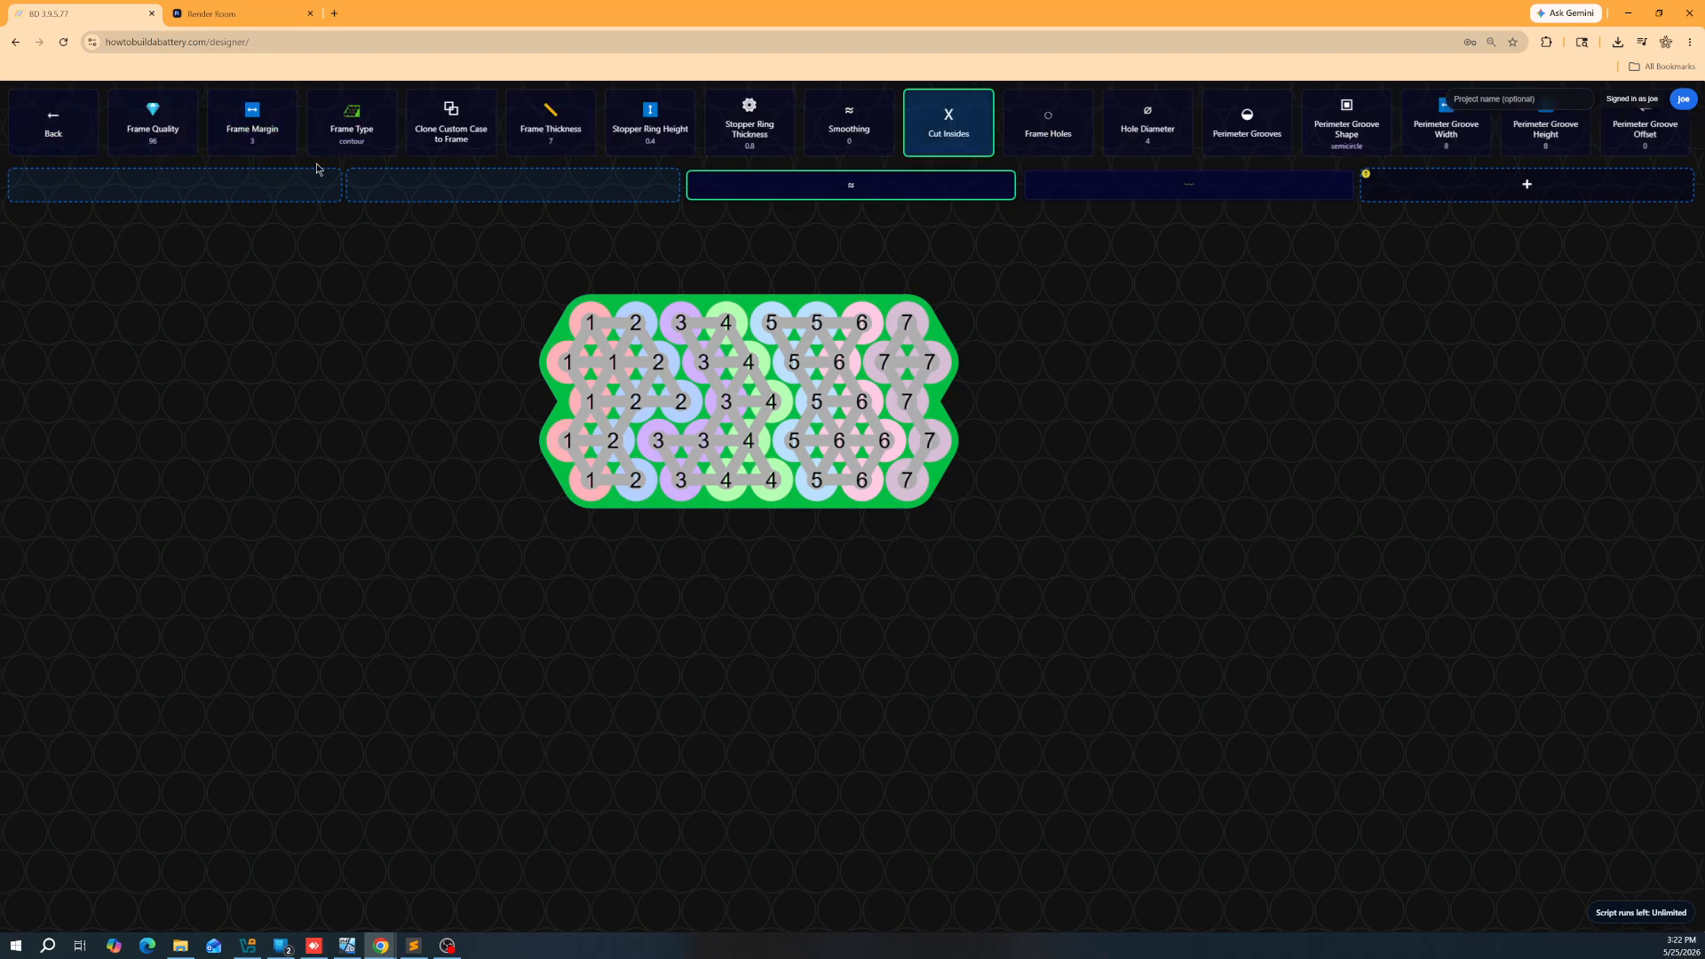
pyautogui.click(365, 149)
pyautogui.click(359, 199)
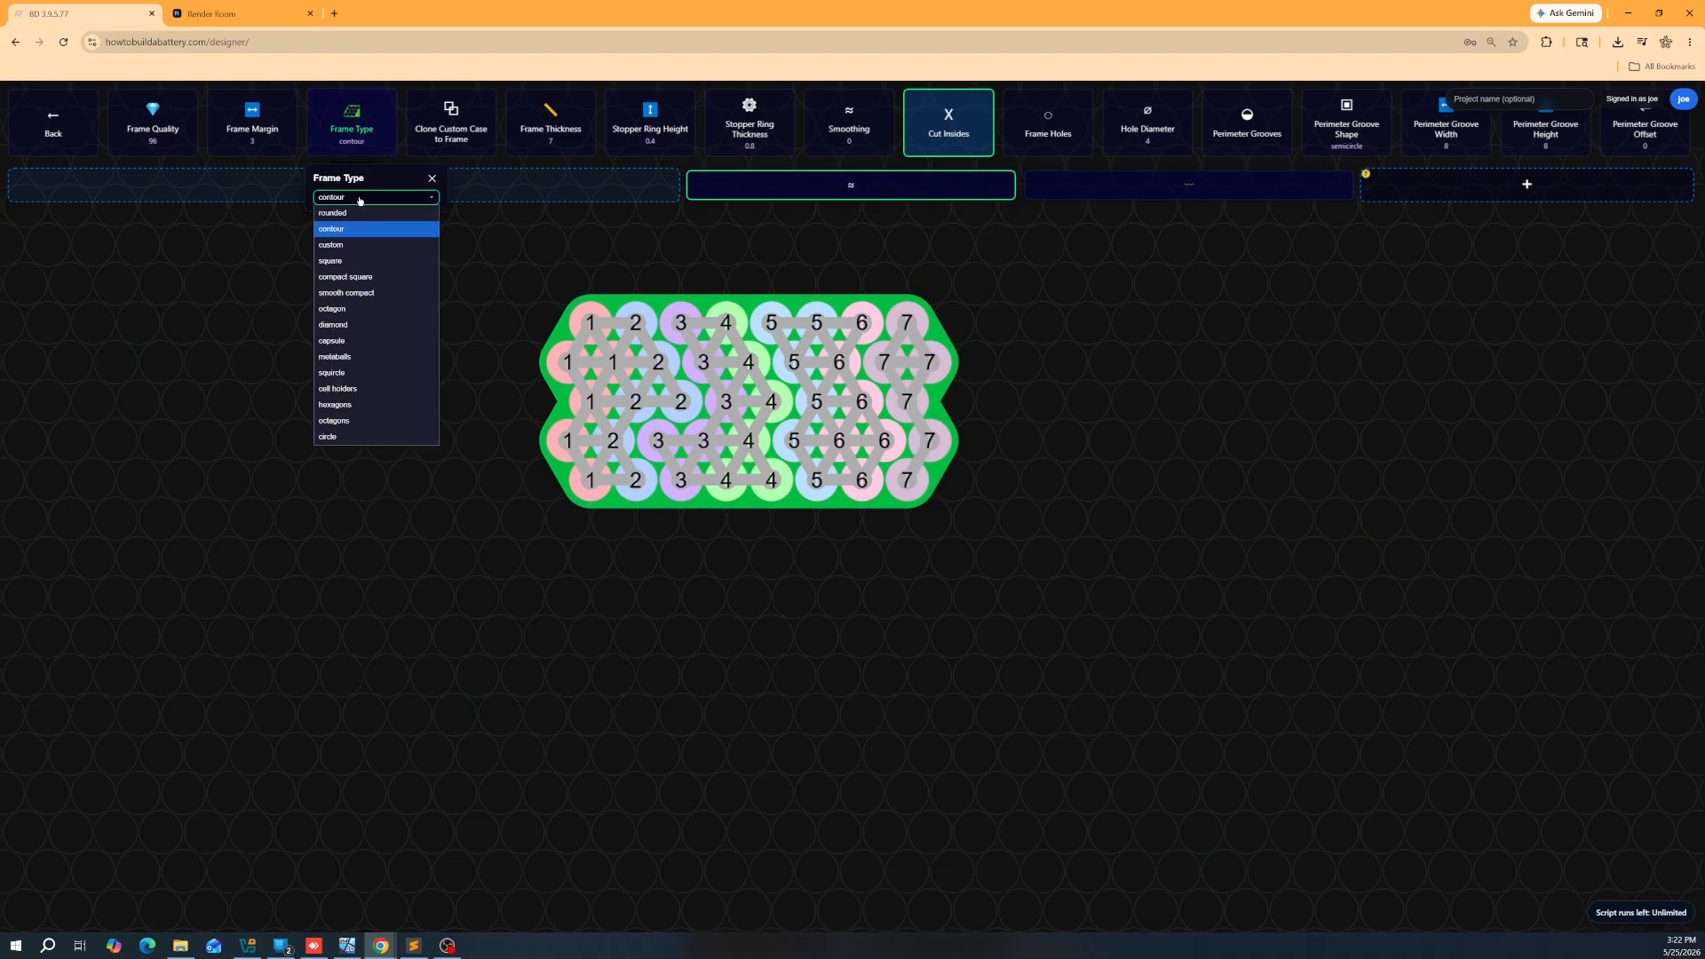
pyautogui.click(347, 247)
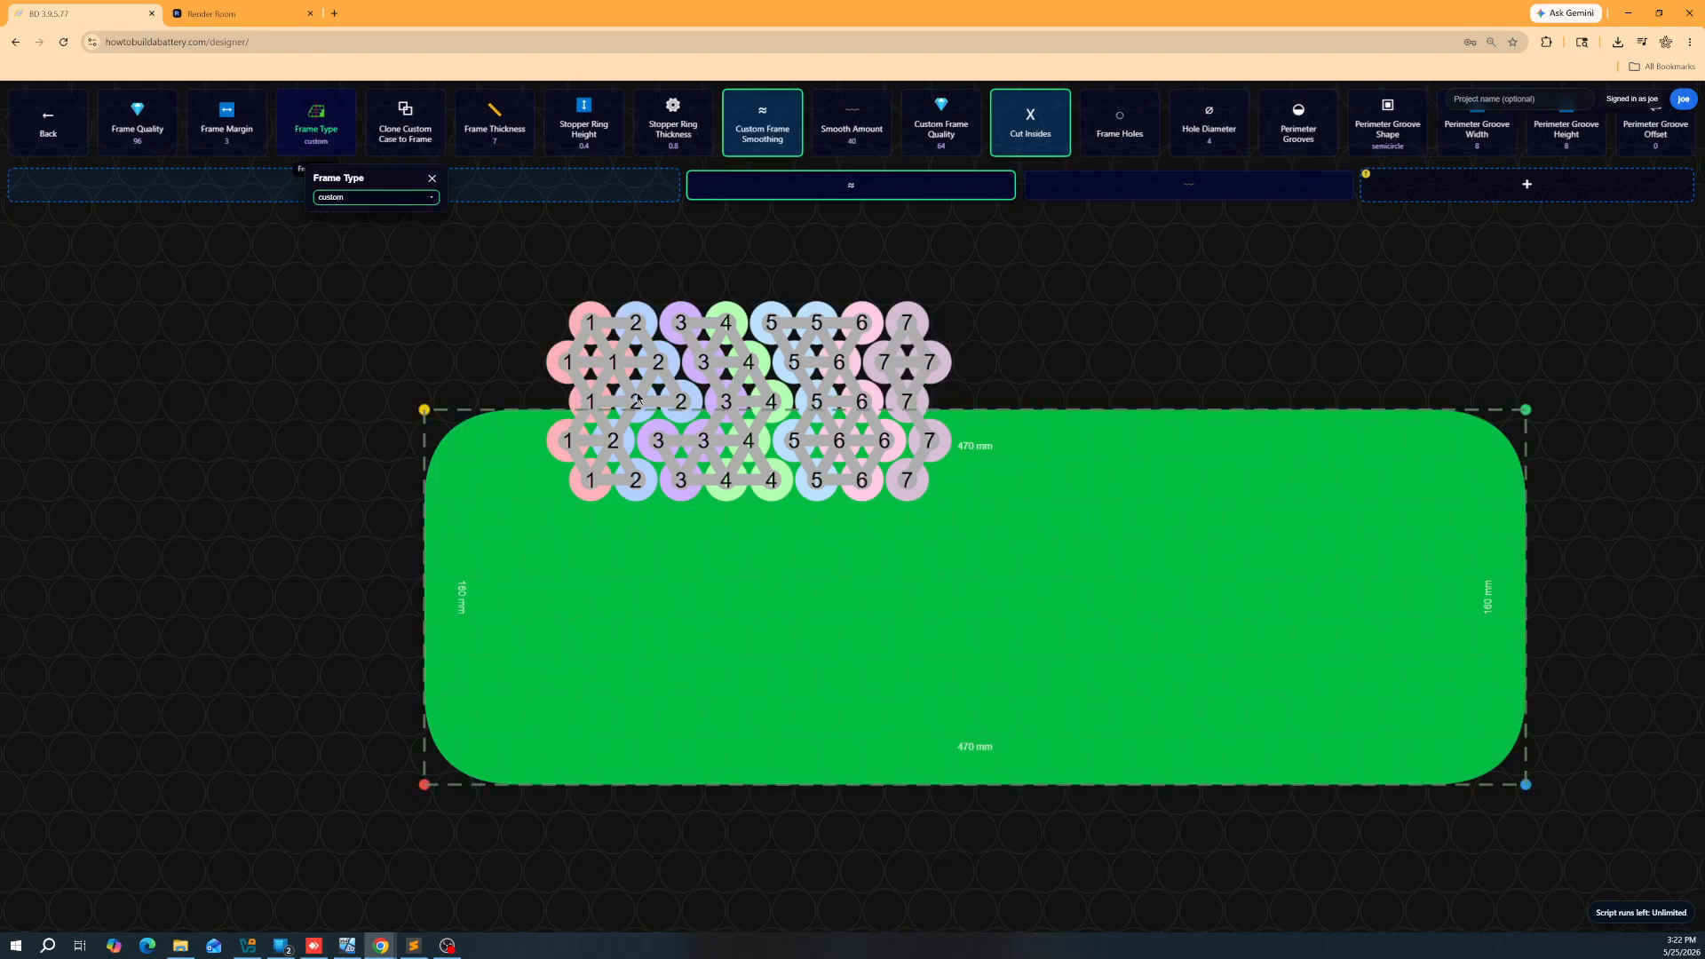
# Step: Move the four corners of the custom frame outline in close around the cell layout
pyautogui.click(1526, 413)
pyautogui.moveTo(1497, 407); pyautogui.dragTo(943, 260)
pyautogui.moveTo(425, 411); pyautogui.dragTo(516, 282)
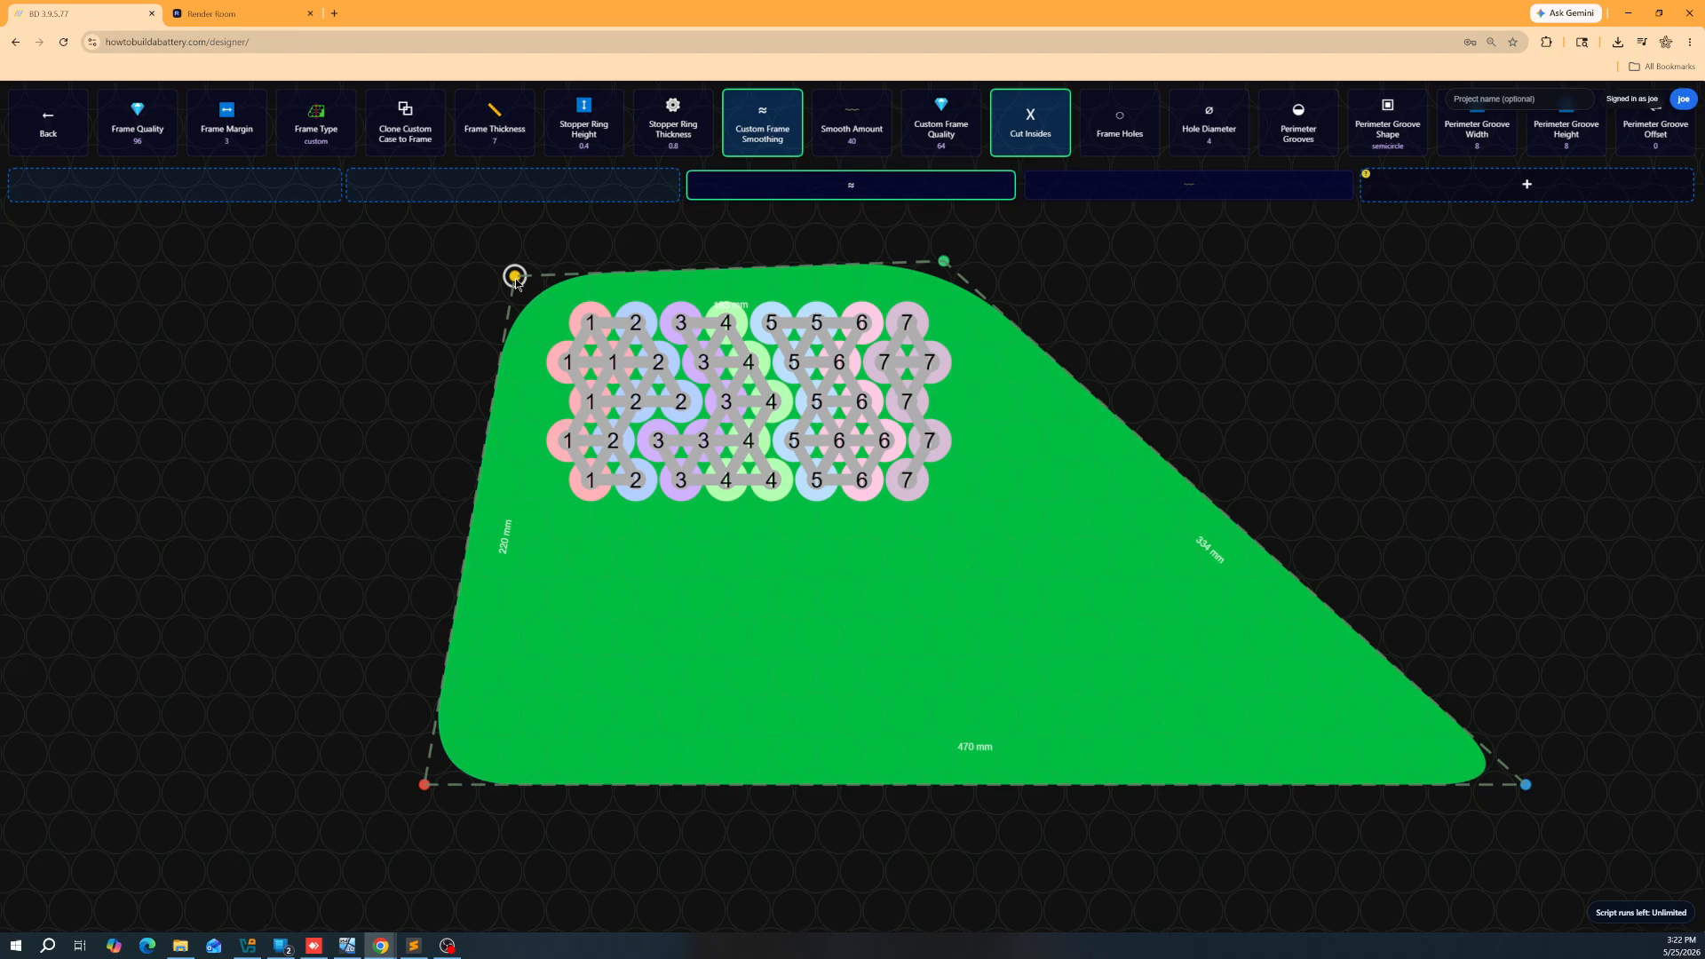
pyautogui.moveTo(429, 788); pyautogui.dragTo(527, 525)
pyautogui.moveTo(1525, 787); pyautogui.dragTo(983, 521)
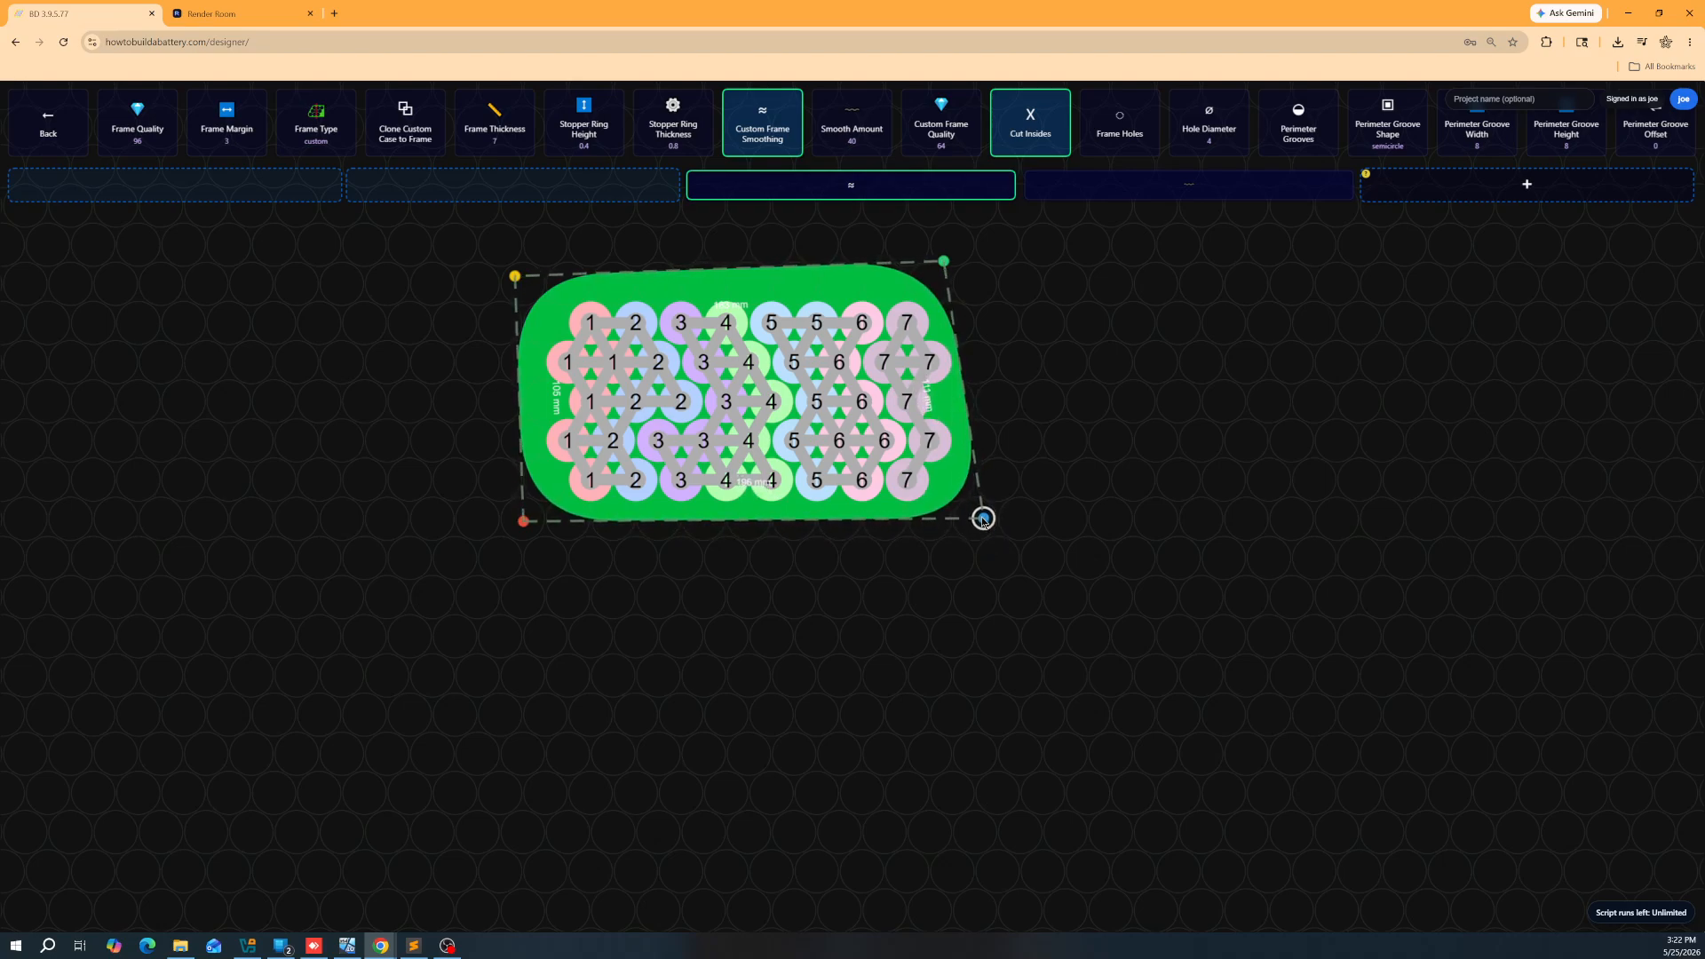
# Step: Add outline points beside the frame's upper corners and above the lower-left corner to tighten the corner rounding
pyautogui.click(954, 334)
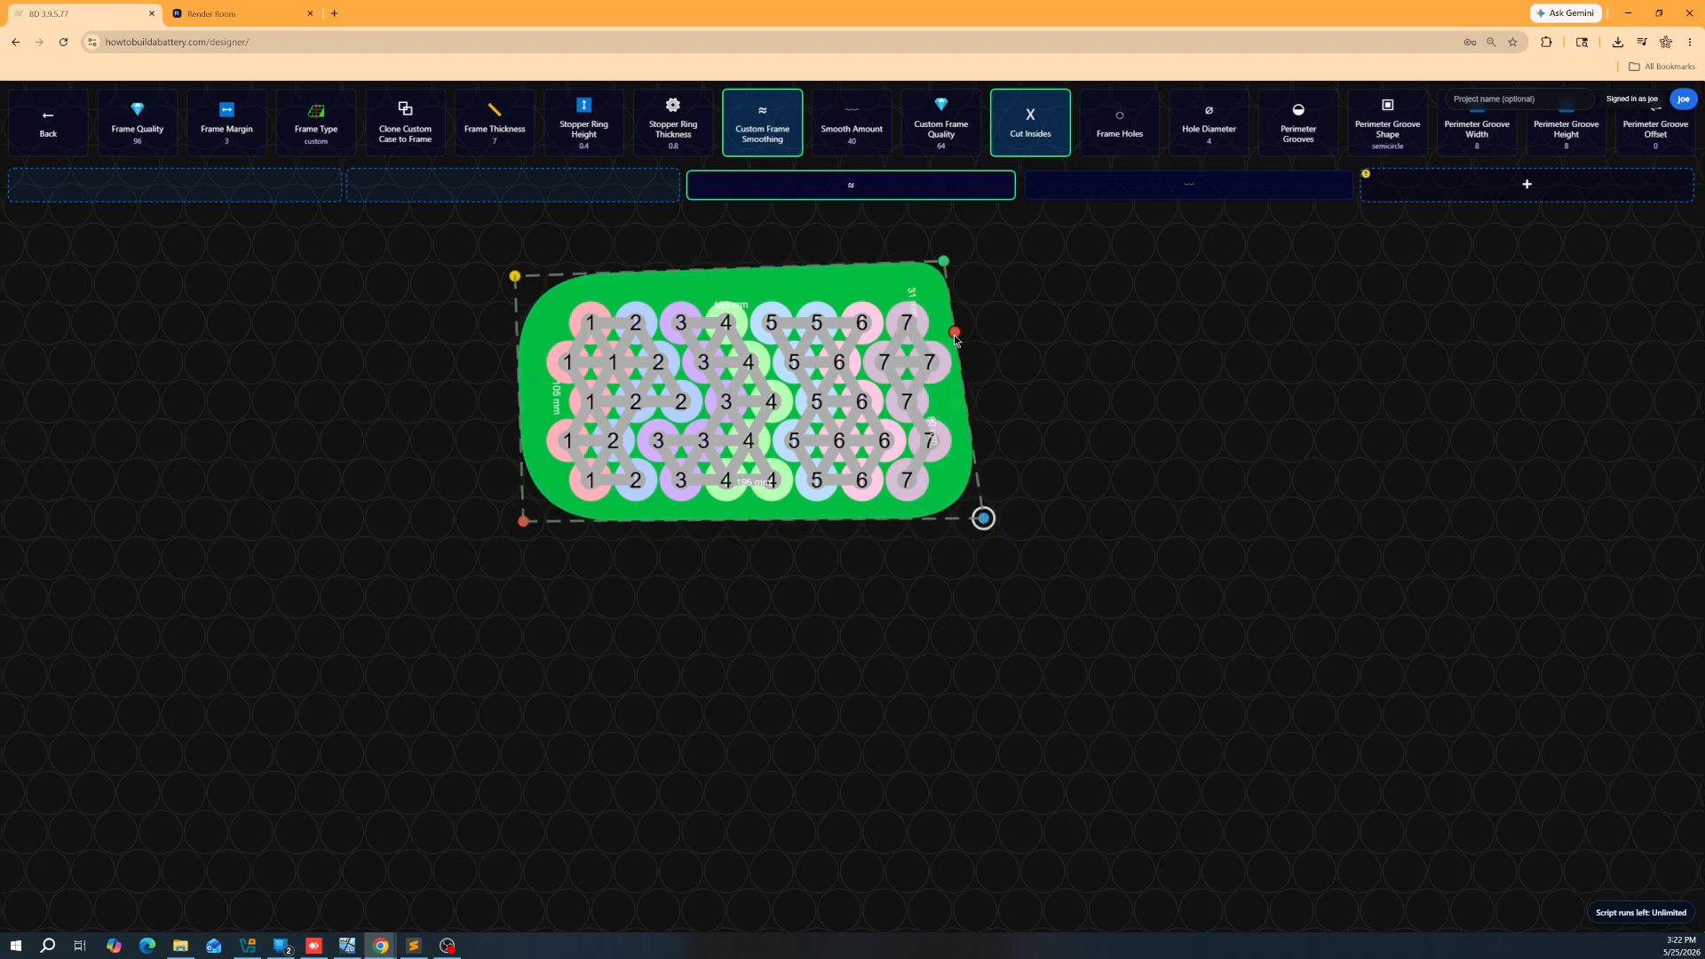
pyautogui.click(890, 263)
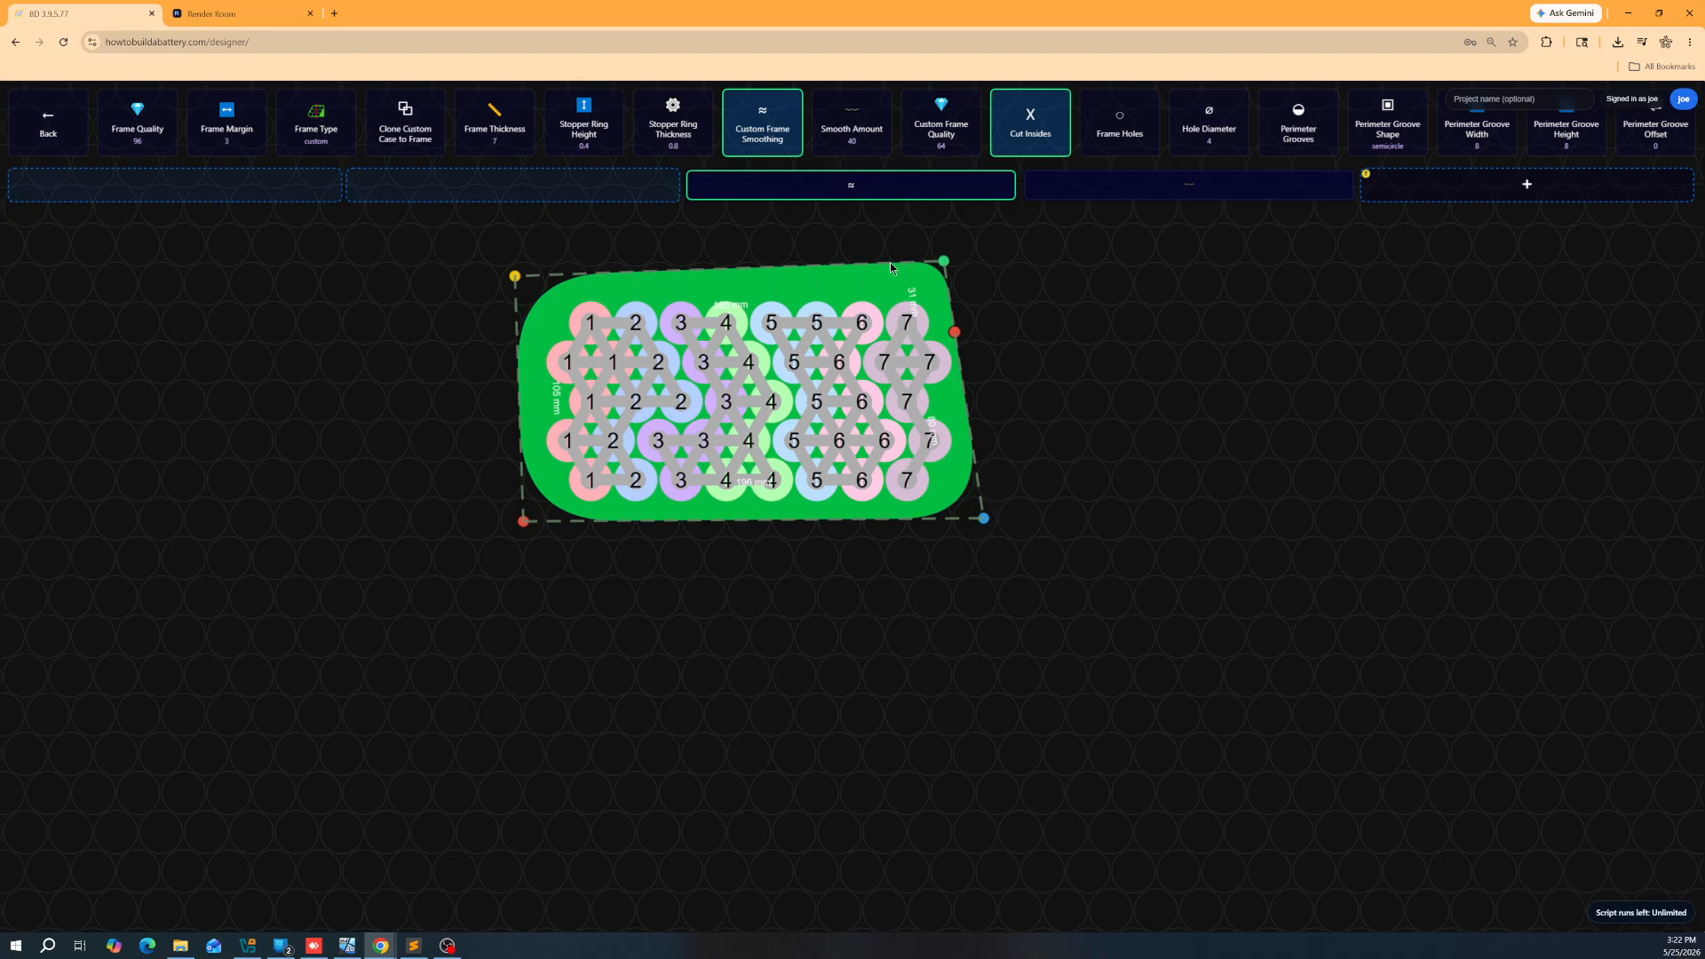
pyautogui.click(615, 274)
pyautogui.click(518, 354)
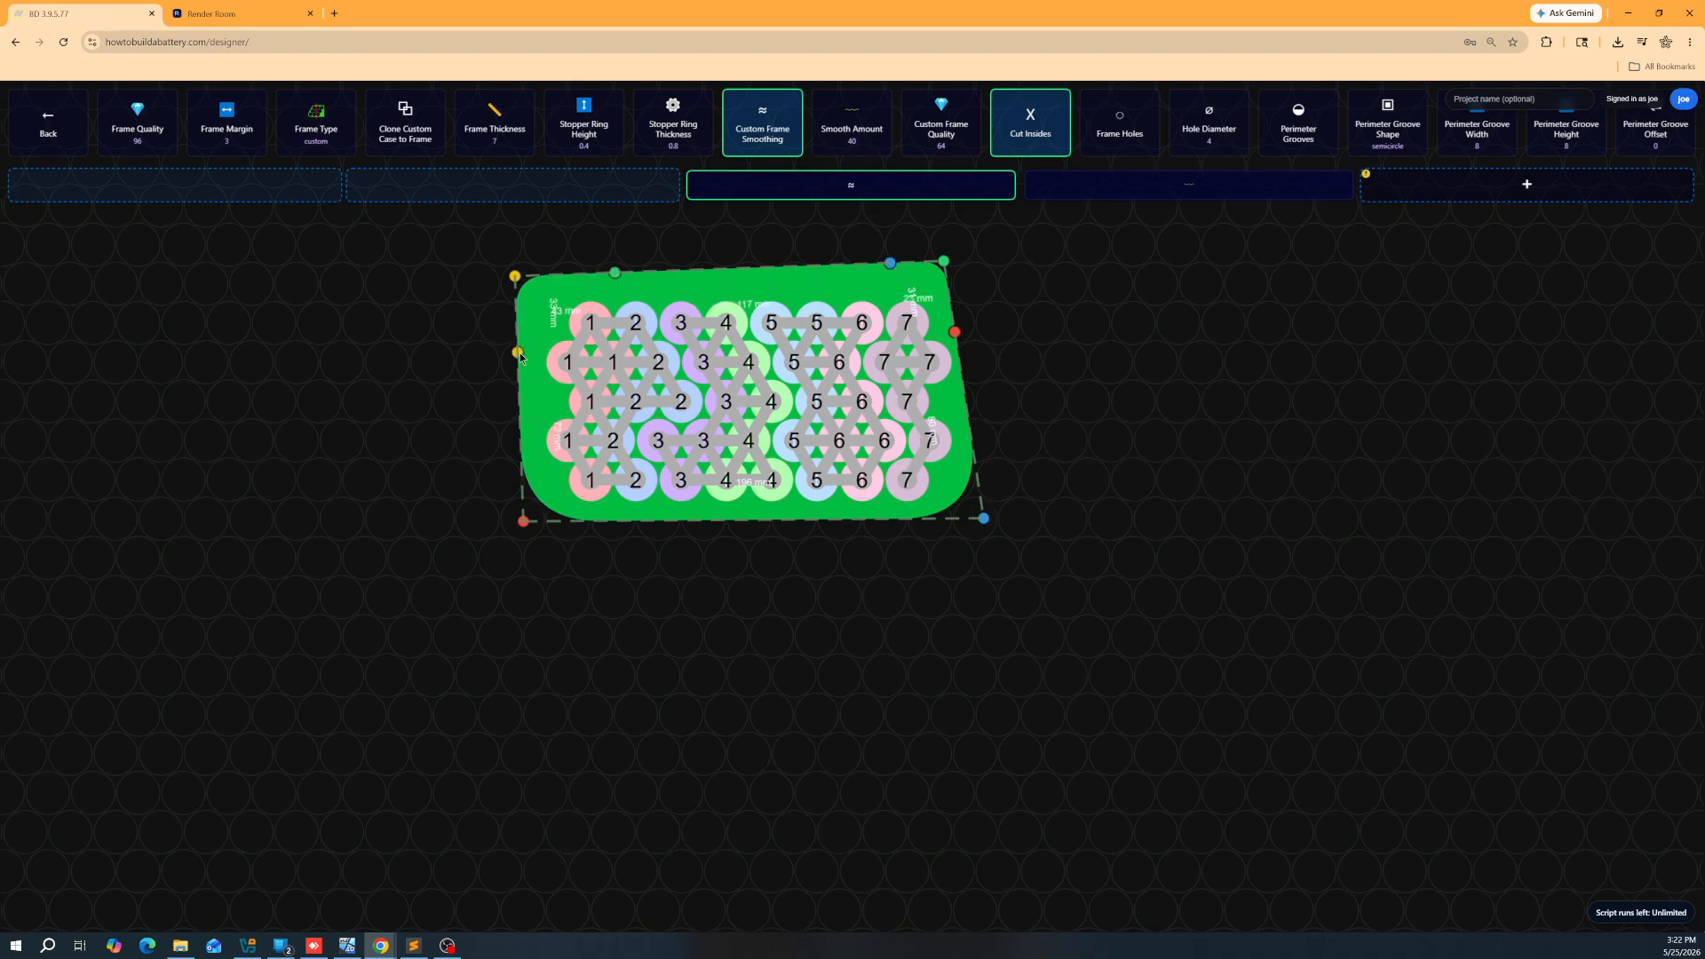
pyautogui.click(522, 451)
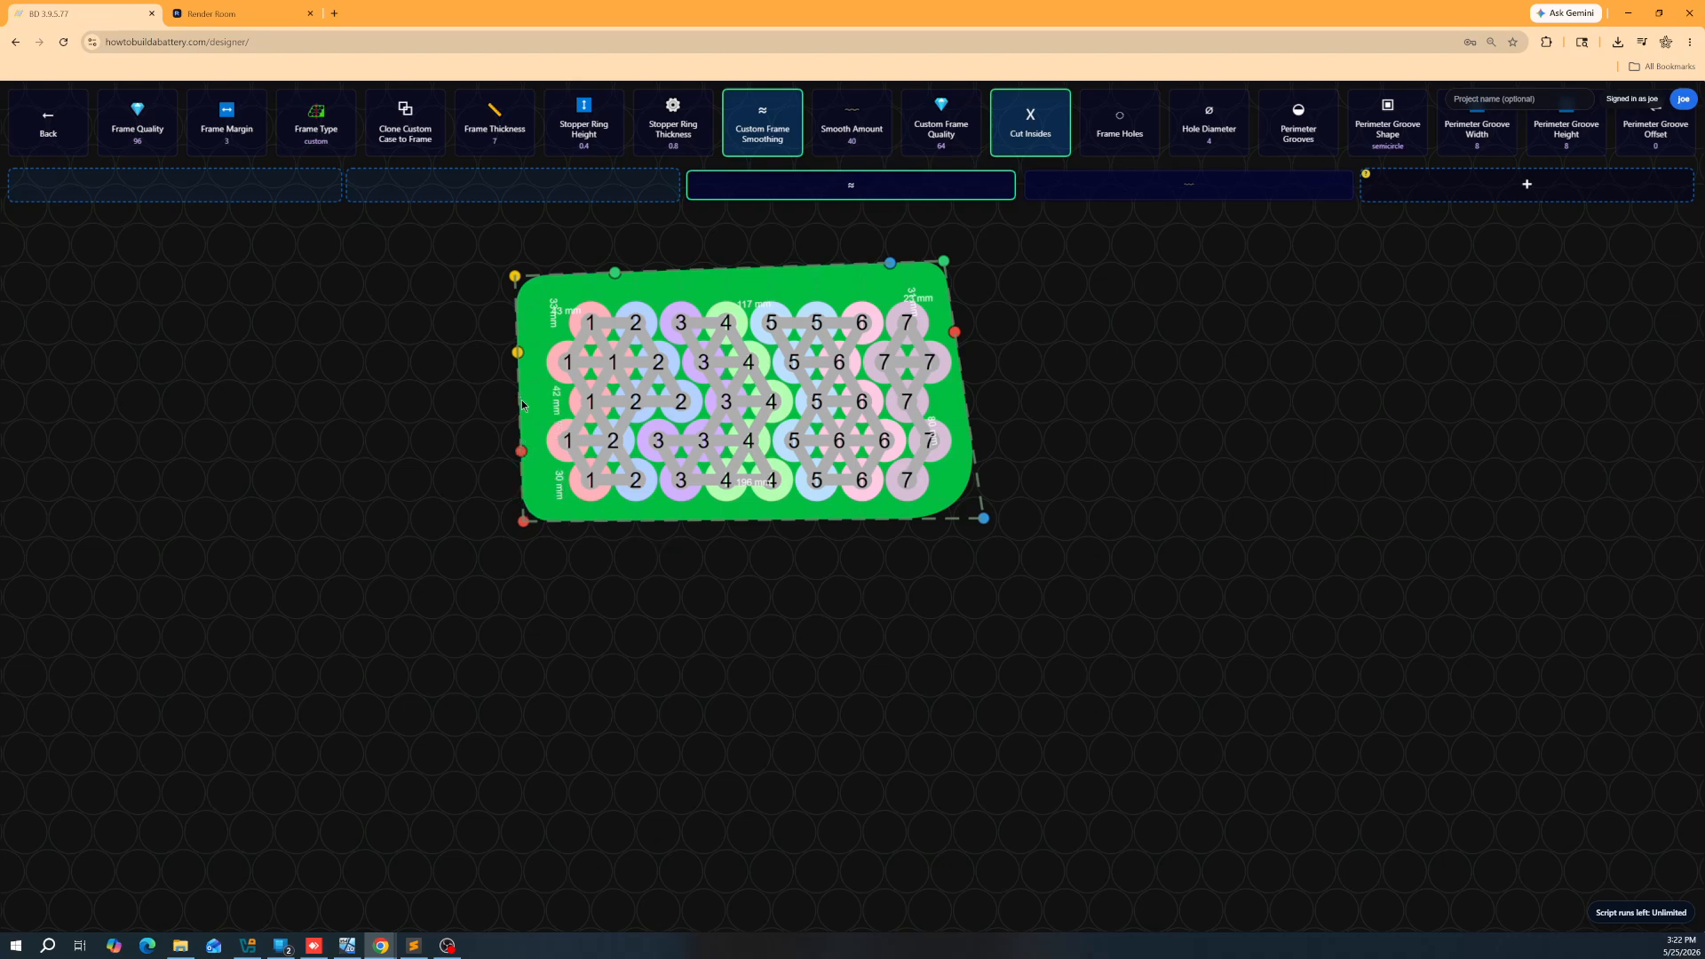
# Step: Notch the frame's left edge inward at the middle cell row and pull the upper outline points closer to the top row
pyautogui.moveTo(521, 403); pyautogui.dragTo(561, 407)
pyautogui.scroll(2, 561, 405)
pyautogui.moveTo(508, 339); pyautogui.dragTo(525, 331)
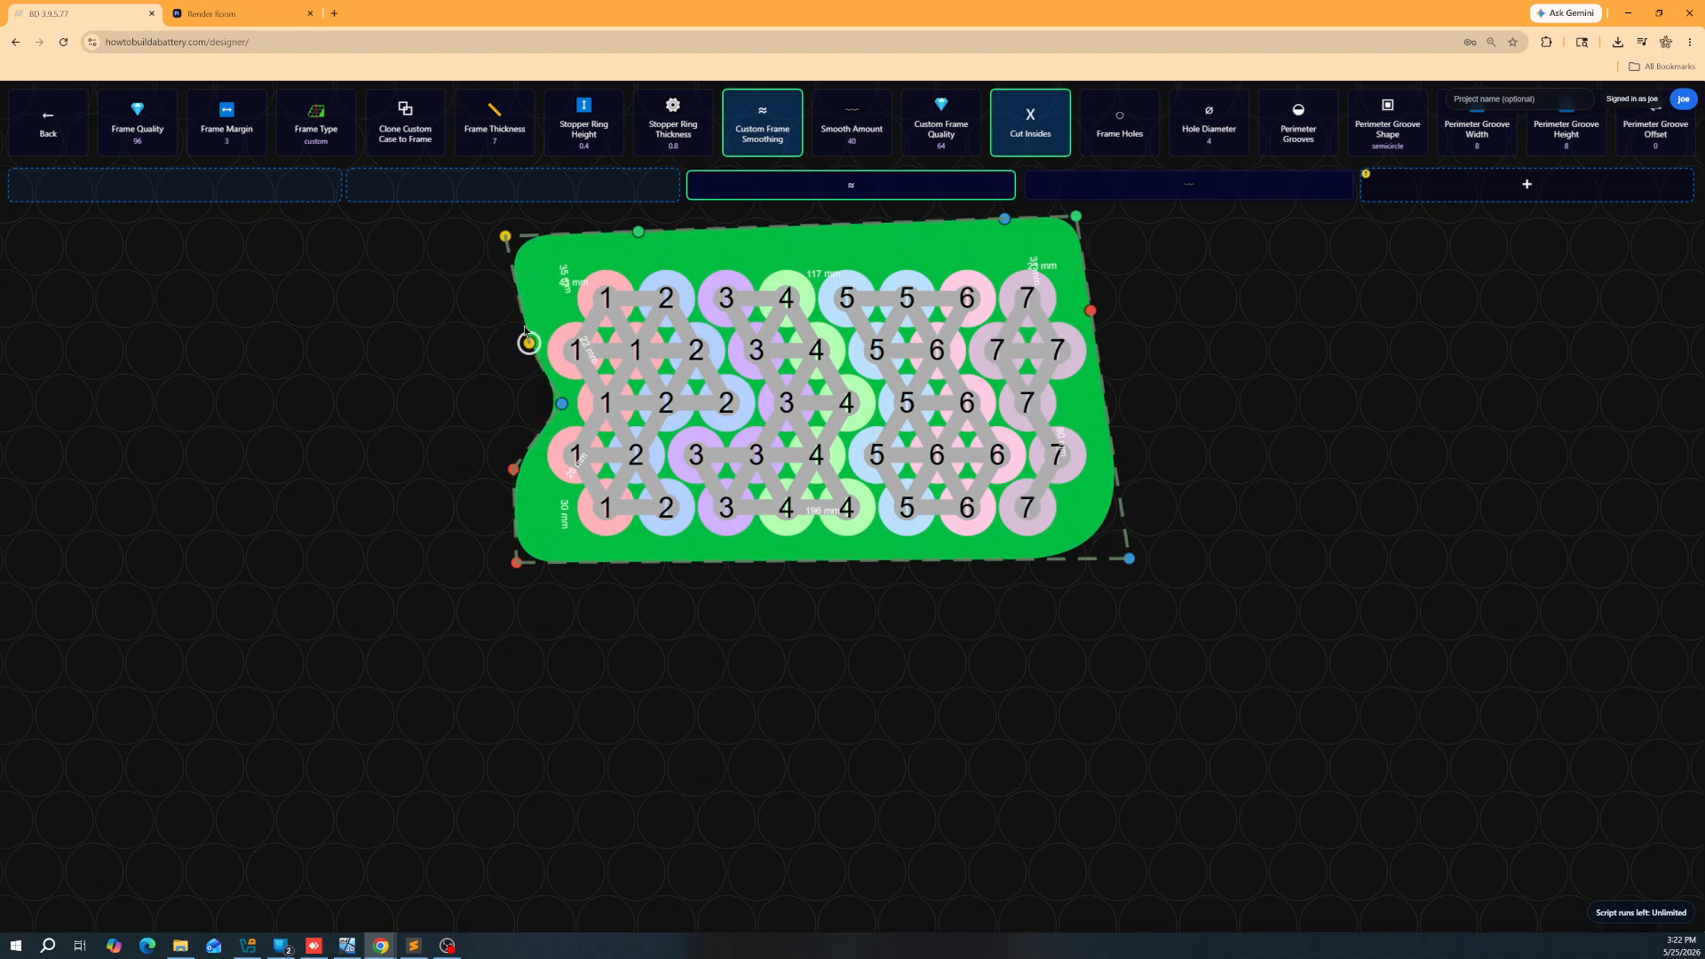
pyautogui.moveTo(510, 241); pyautogui.dragTo(652, 253)
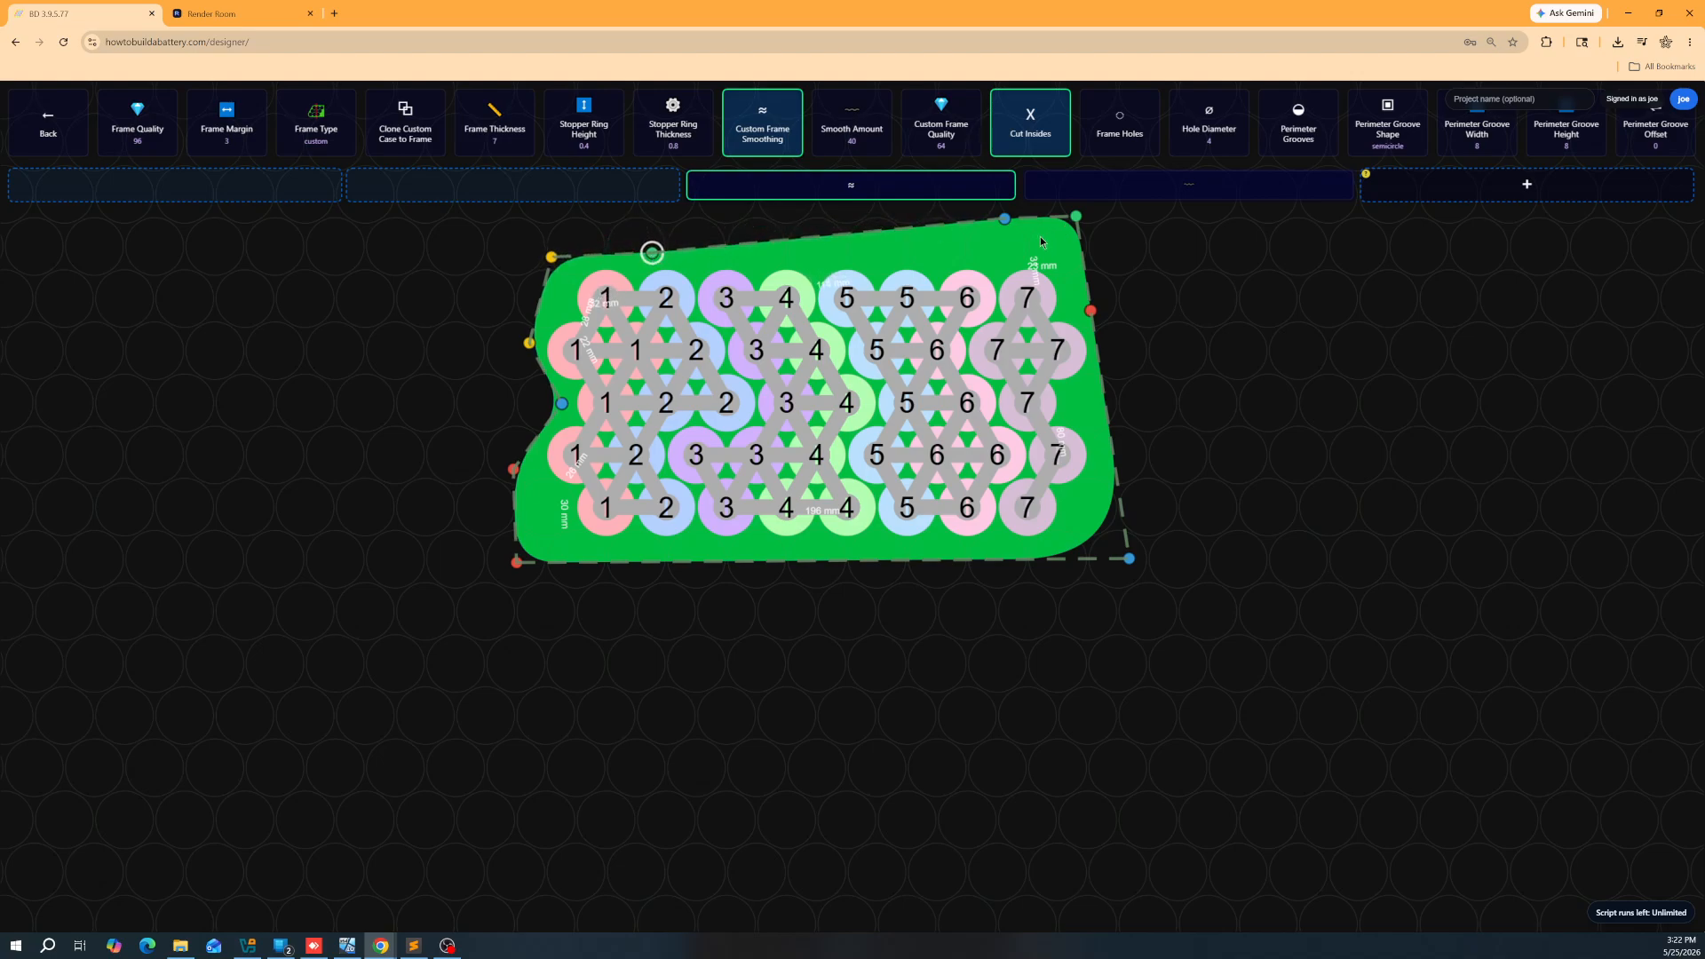
pyautogui.moveTo(1005, 220); pyautogui.dragTo(980, 251)
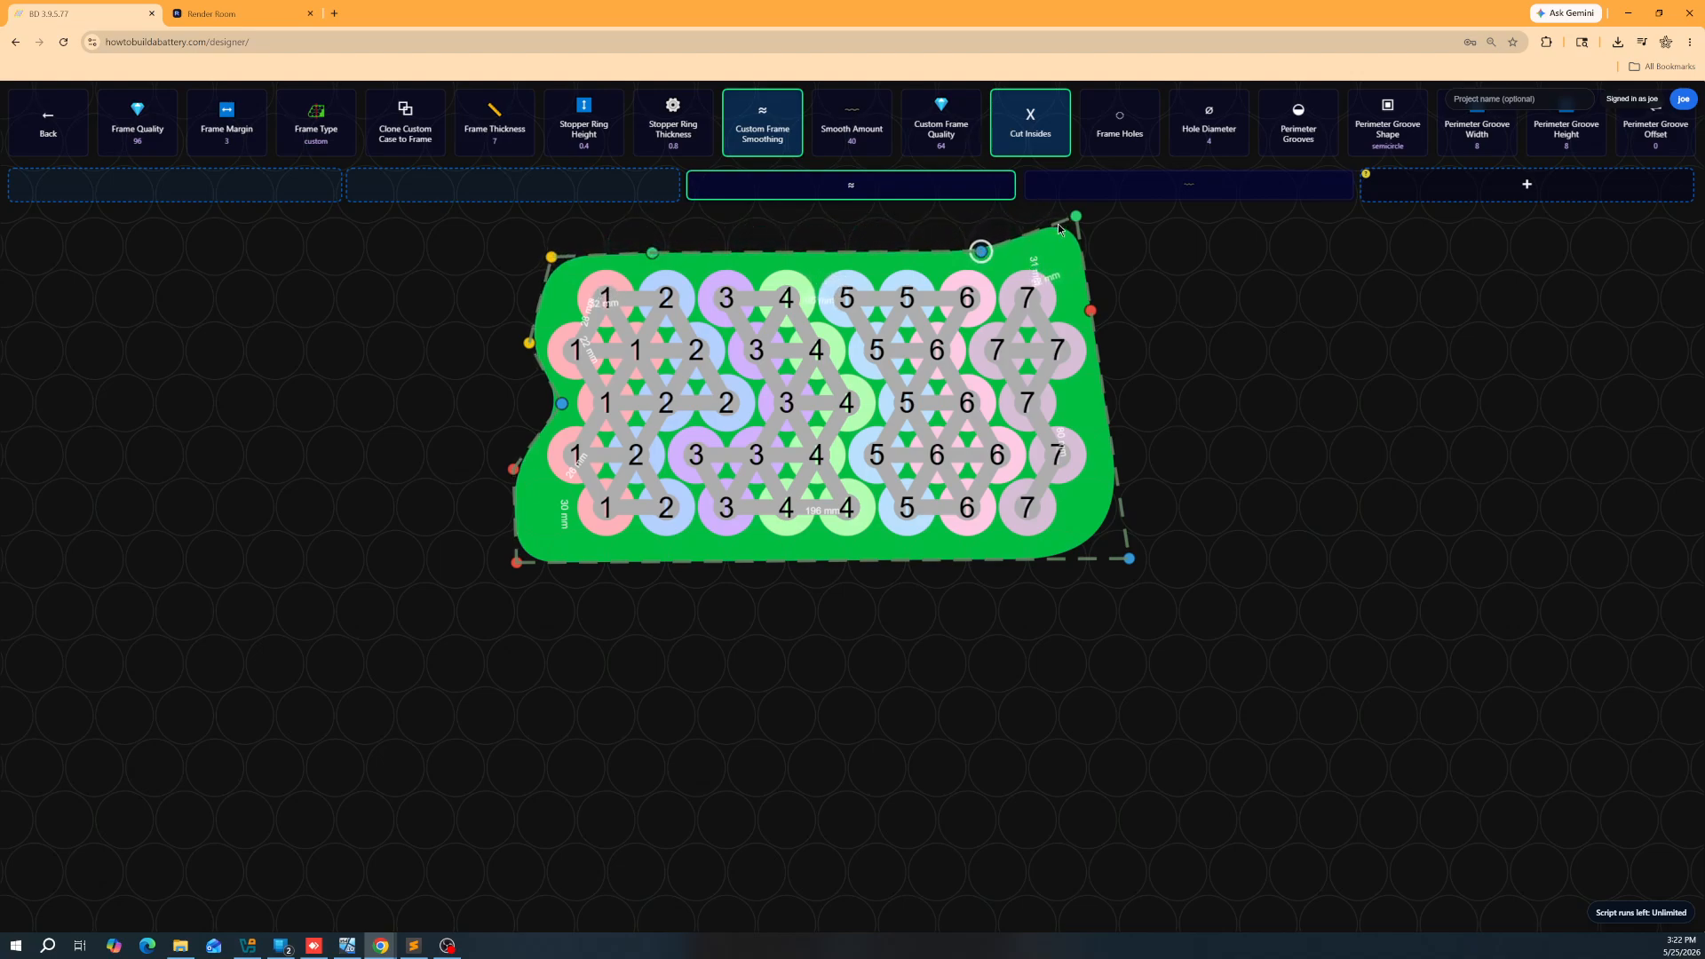
pyautogui.moveTo(1075, 217); pyautogui.dragTo(1057, 258)
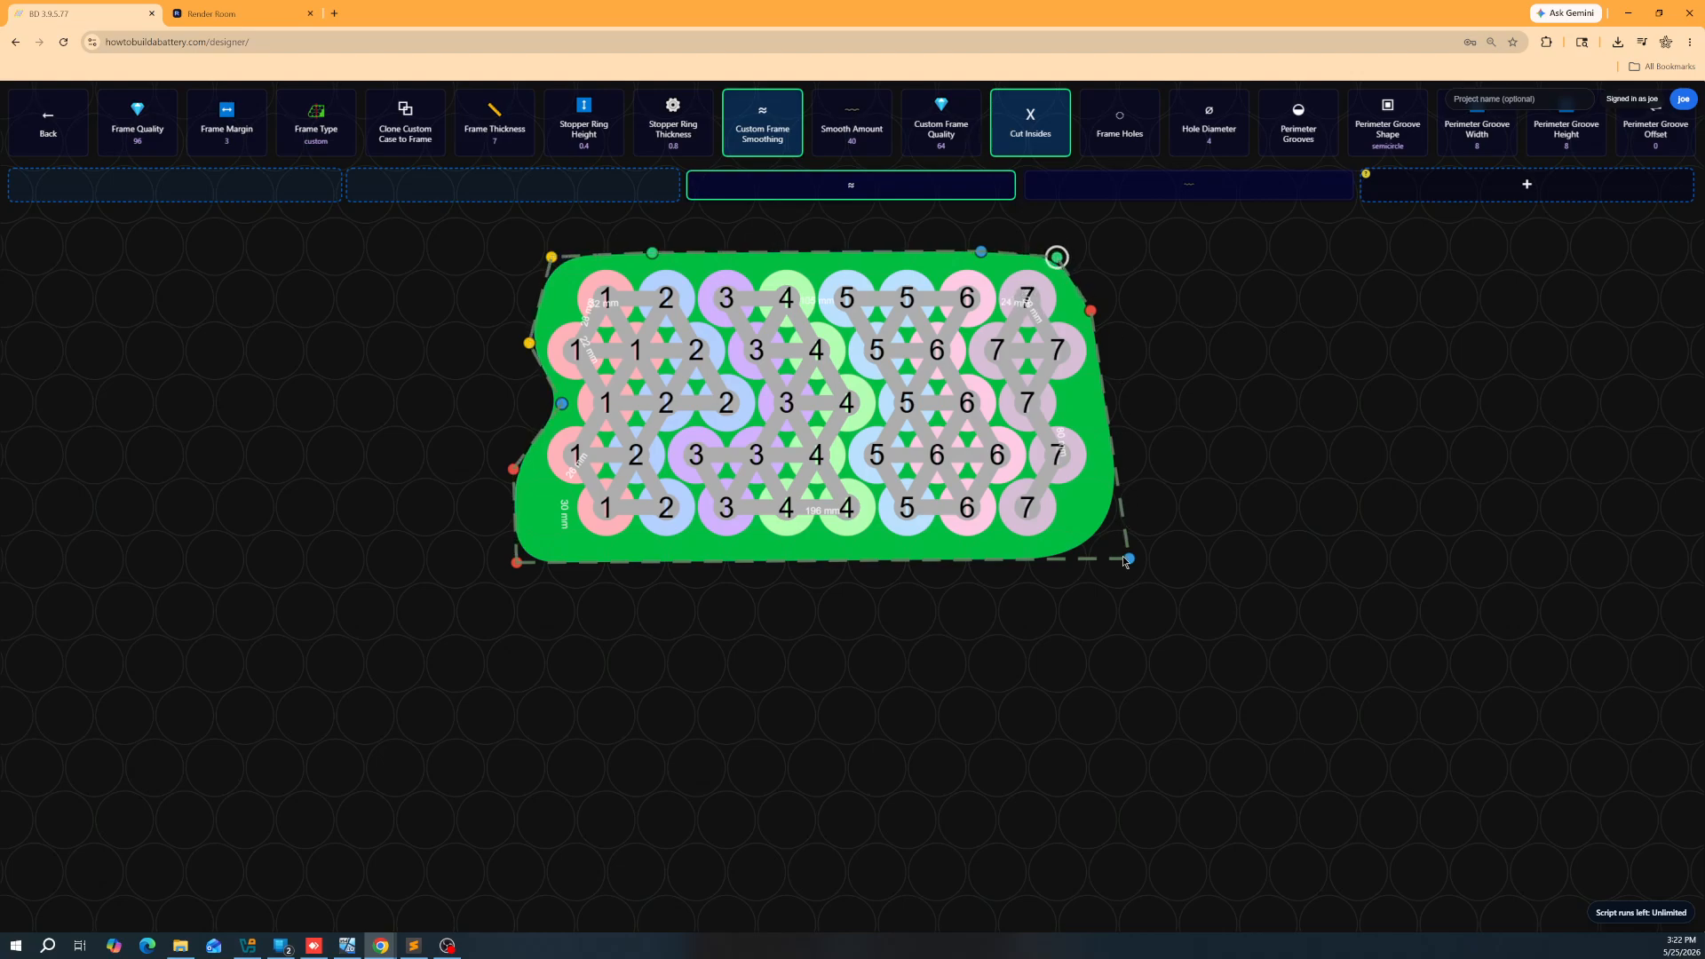
# Step: Add points to form a matching notch in the frame's right edge, and pull both lower corners closer to the cells
pyautogui.click(1120, 504)
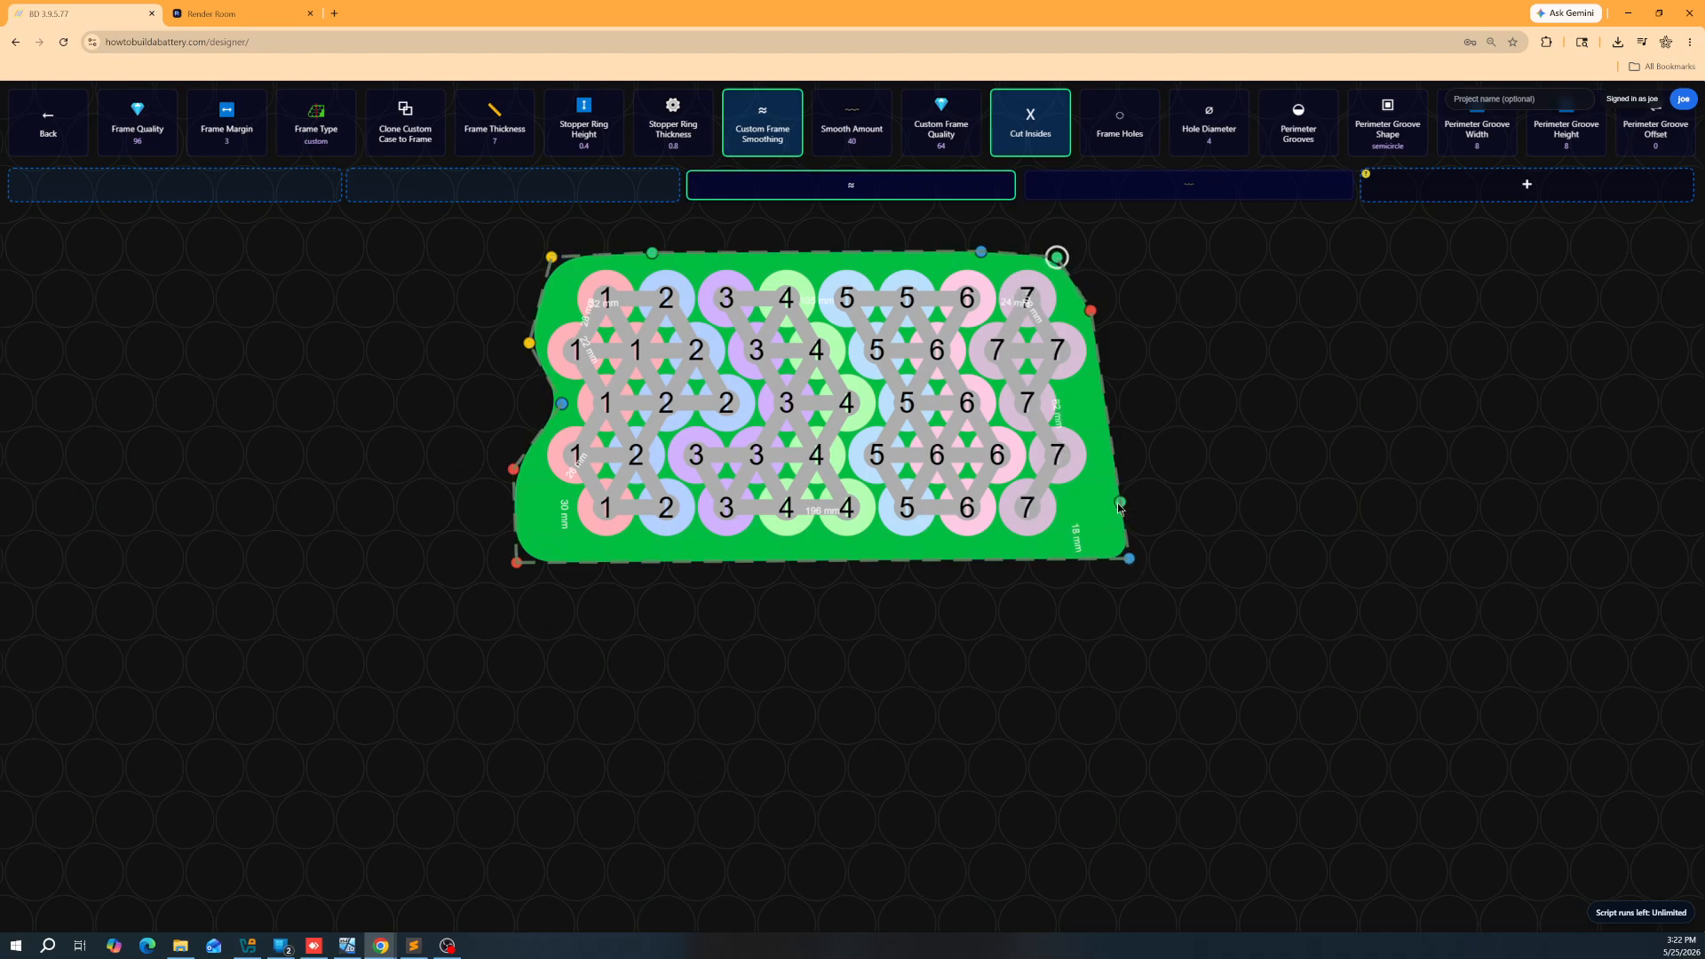
pyautogui.moveTo(1119, 504)
pyautogui.mouseDown()
pyautogui.moveTo(1077, 503)
pyautogui.moveTo(1105, 512)
pyautogui.mouseUp()
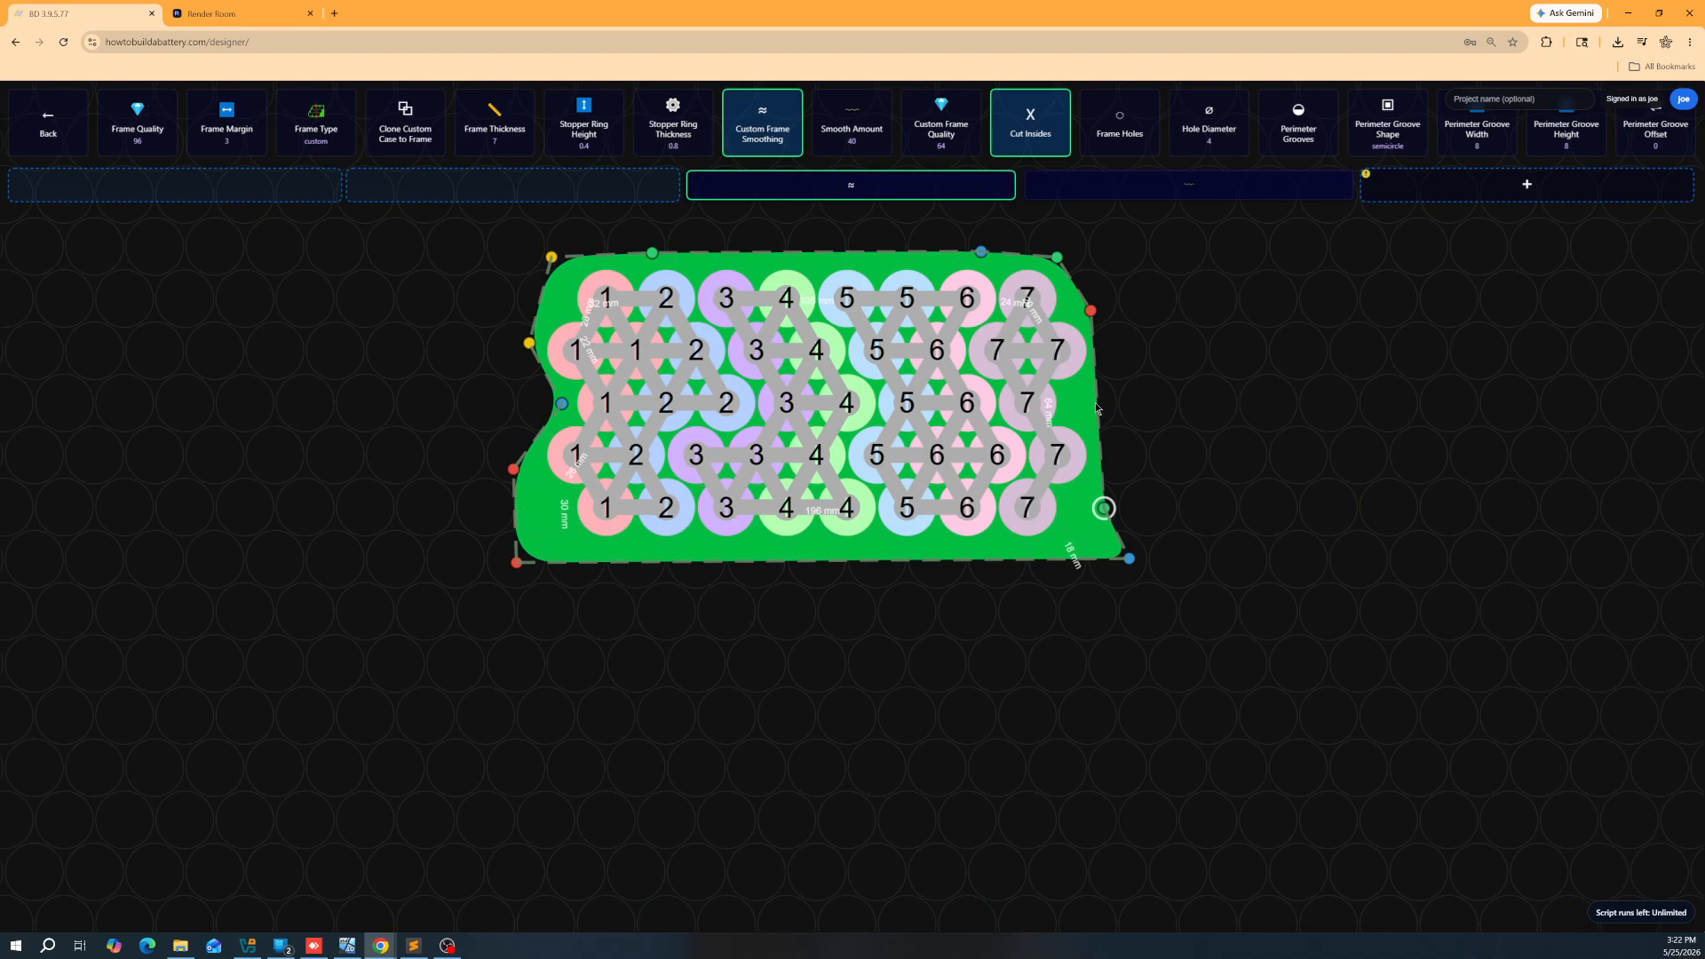
pyautogui.moveTo(1096, 405); pyautogui.dragTo(1100, 363)
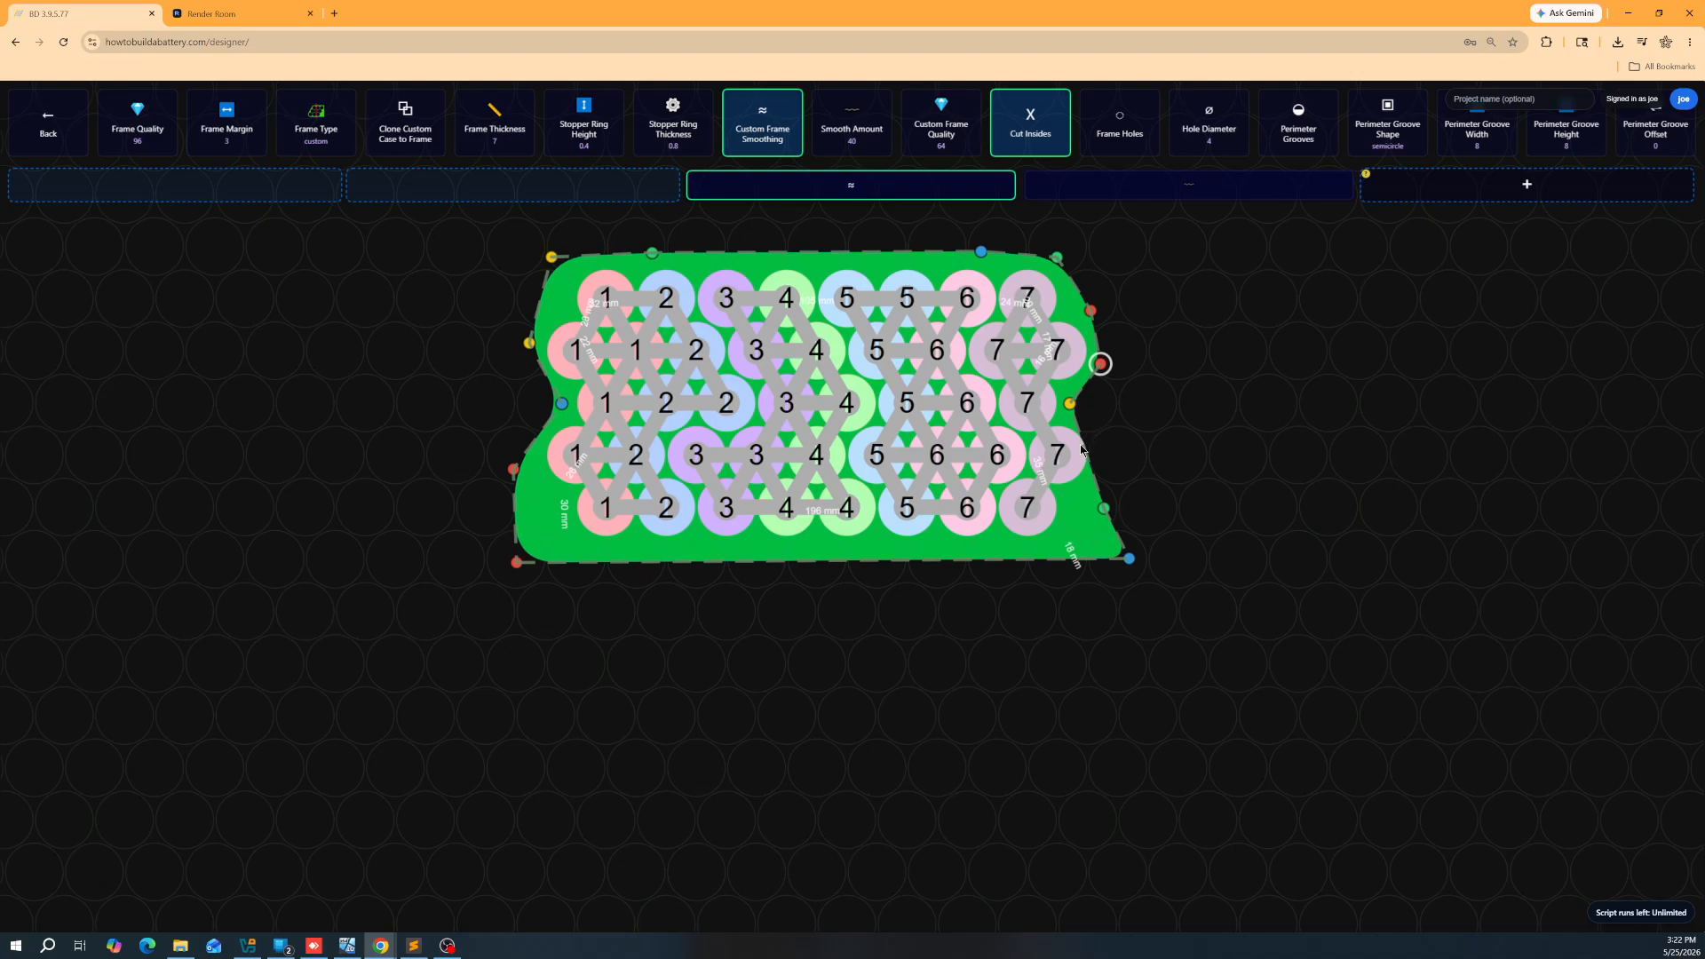
pyautogui.moveTo(1083, 444); pyautogui.dragTo(1101, 444)
pyautogui.moveTo(1136, 564); pyautogui.dragTo(1082, 555)
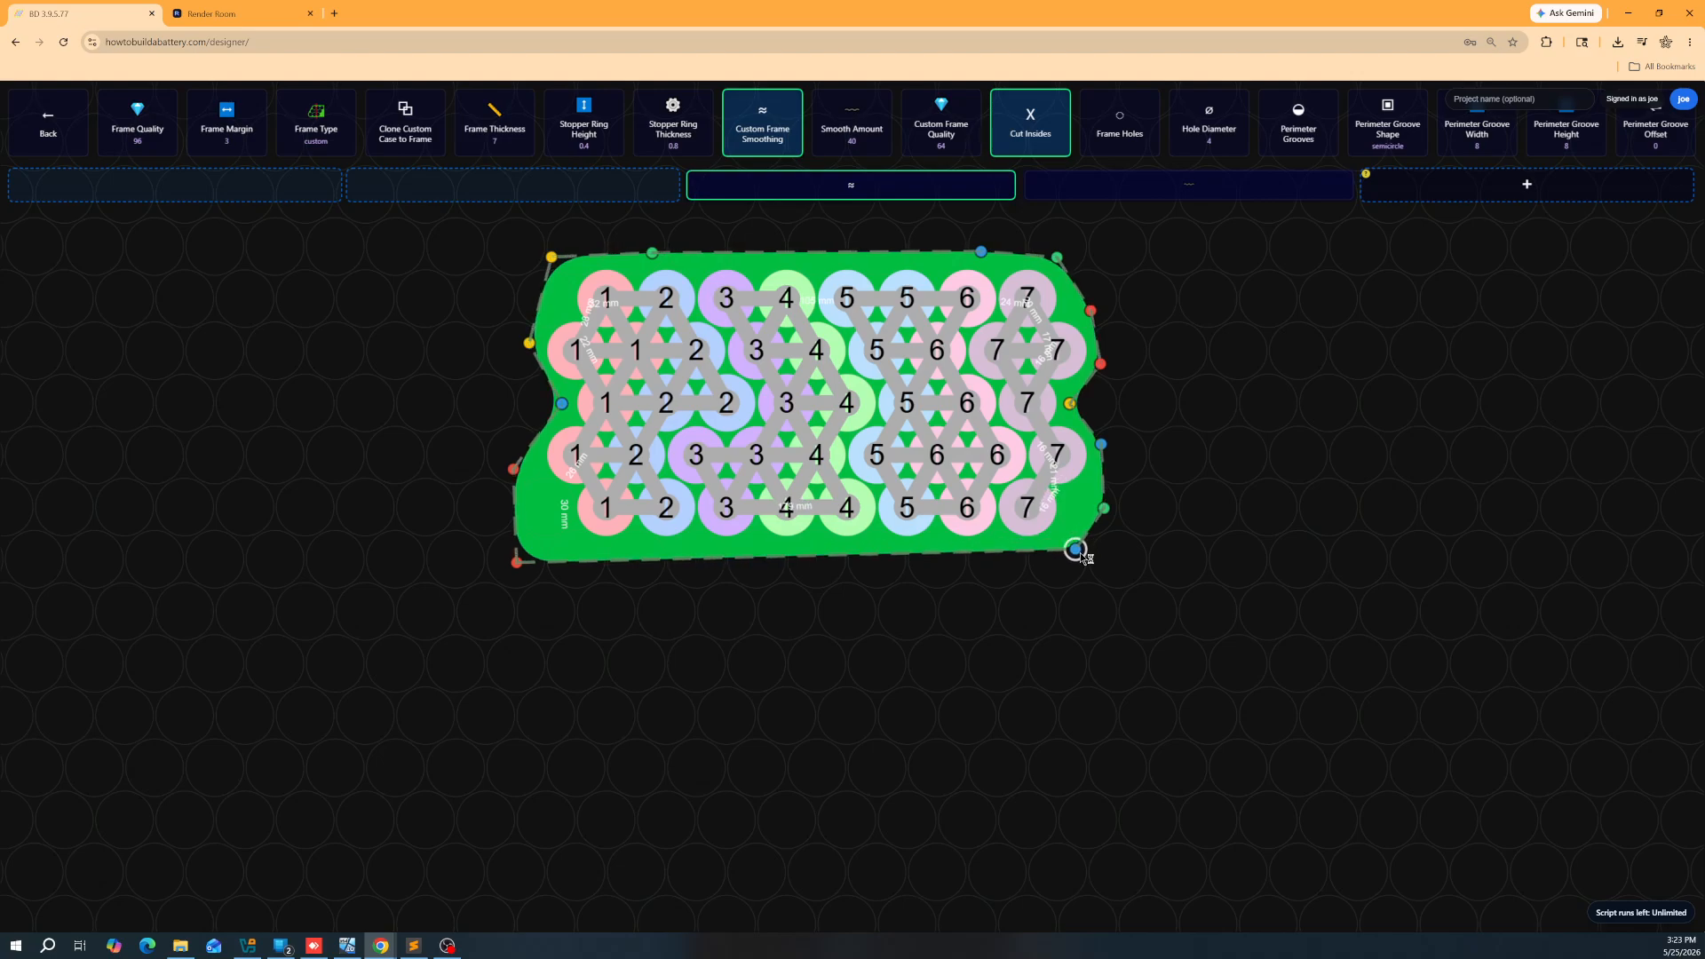
pyautogui.moveTo(516, 564); pyautogui.dragTo(543, 553)
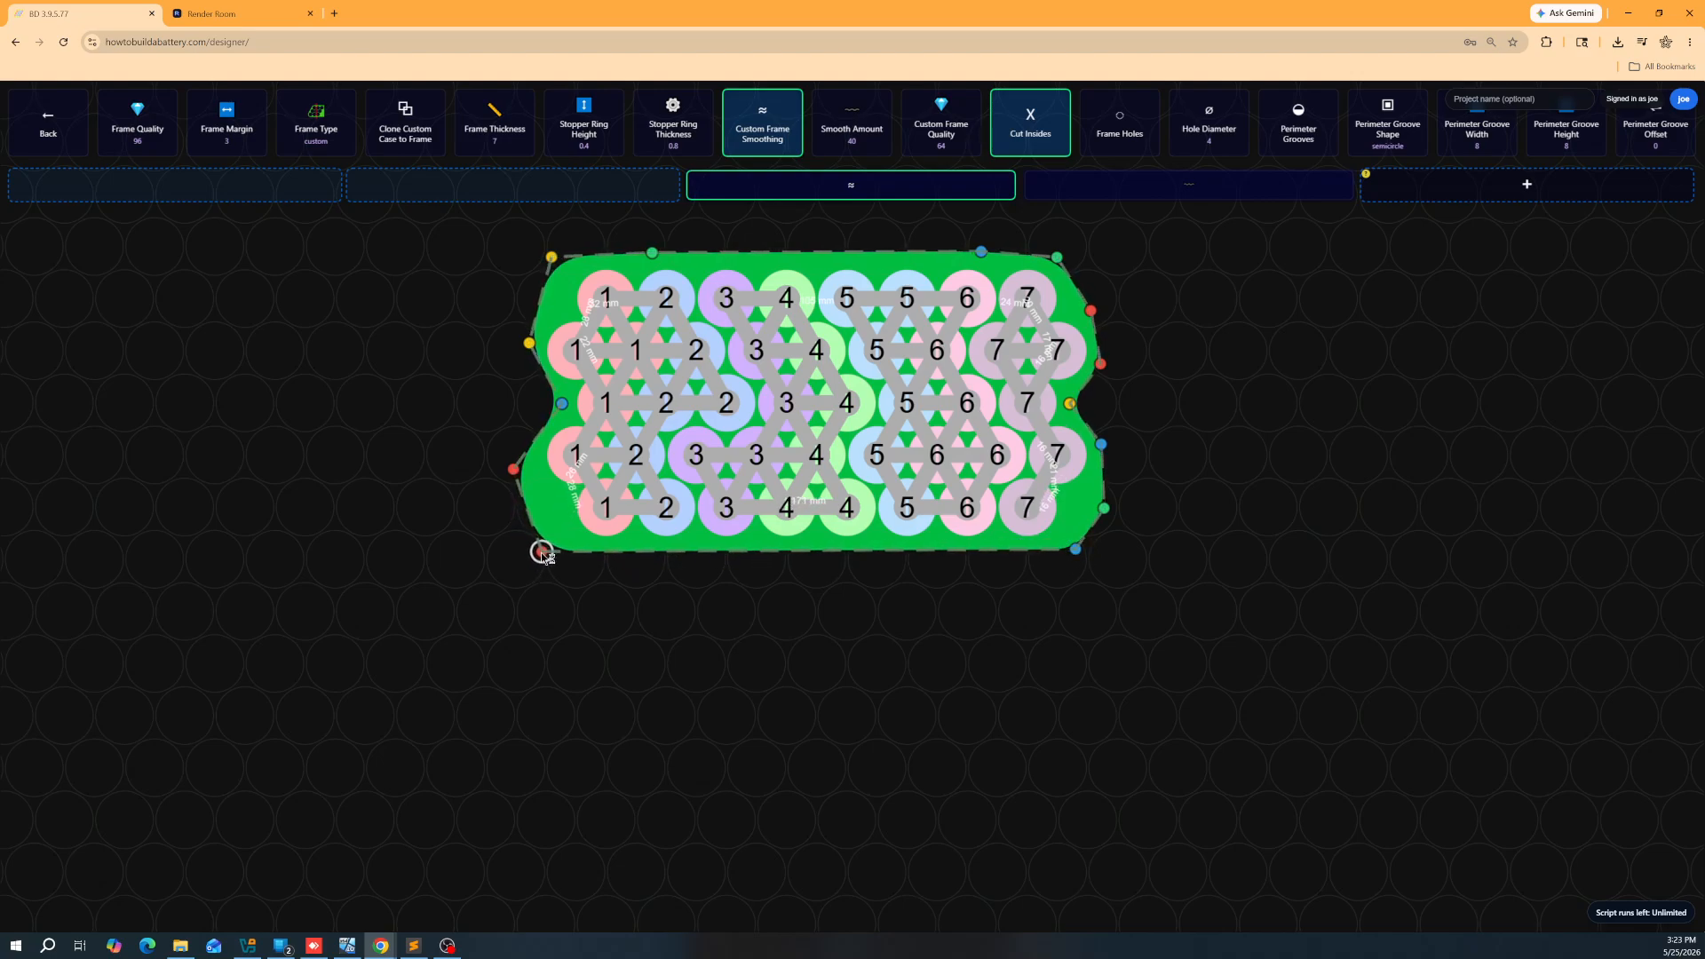
pyautogui.scroll(-2, 643, 511)
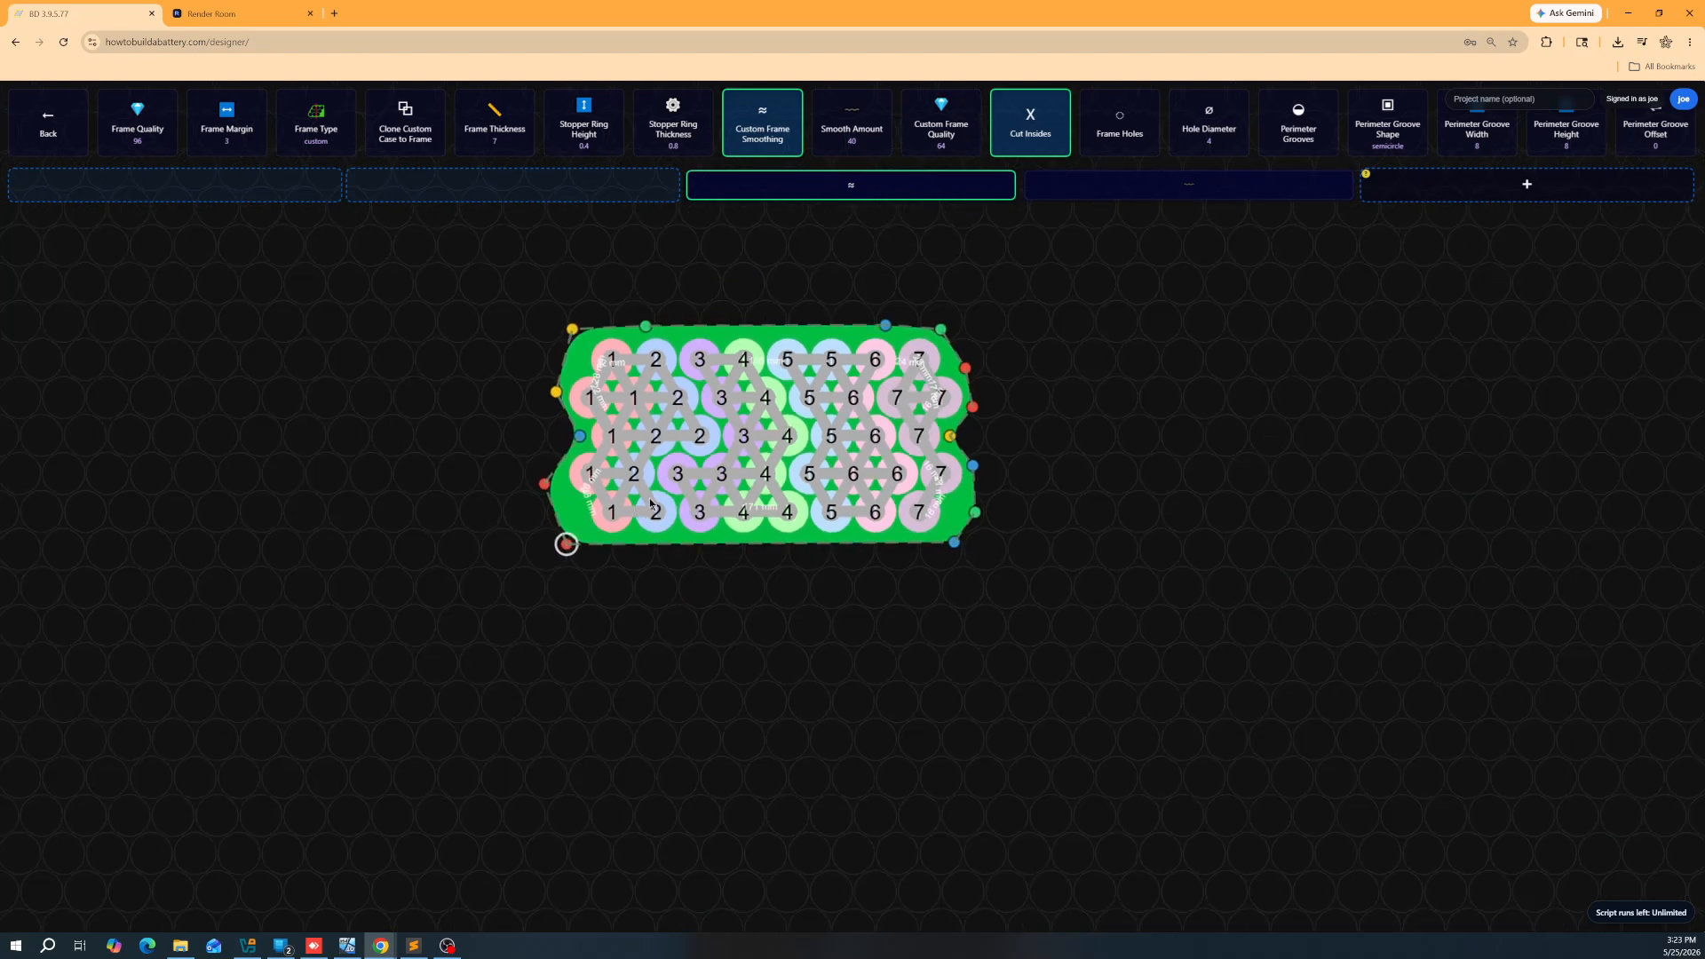
# Step: Return to the main commands and generate Frame A from the reshaped custom outline
pyautogui.click(59, 137)
pyautogui.click(253, 129)
pyautogui.click(31, 133)
pyautogui.click(99, 130)
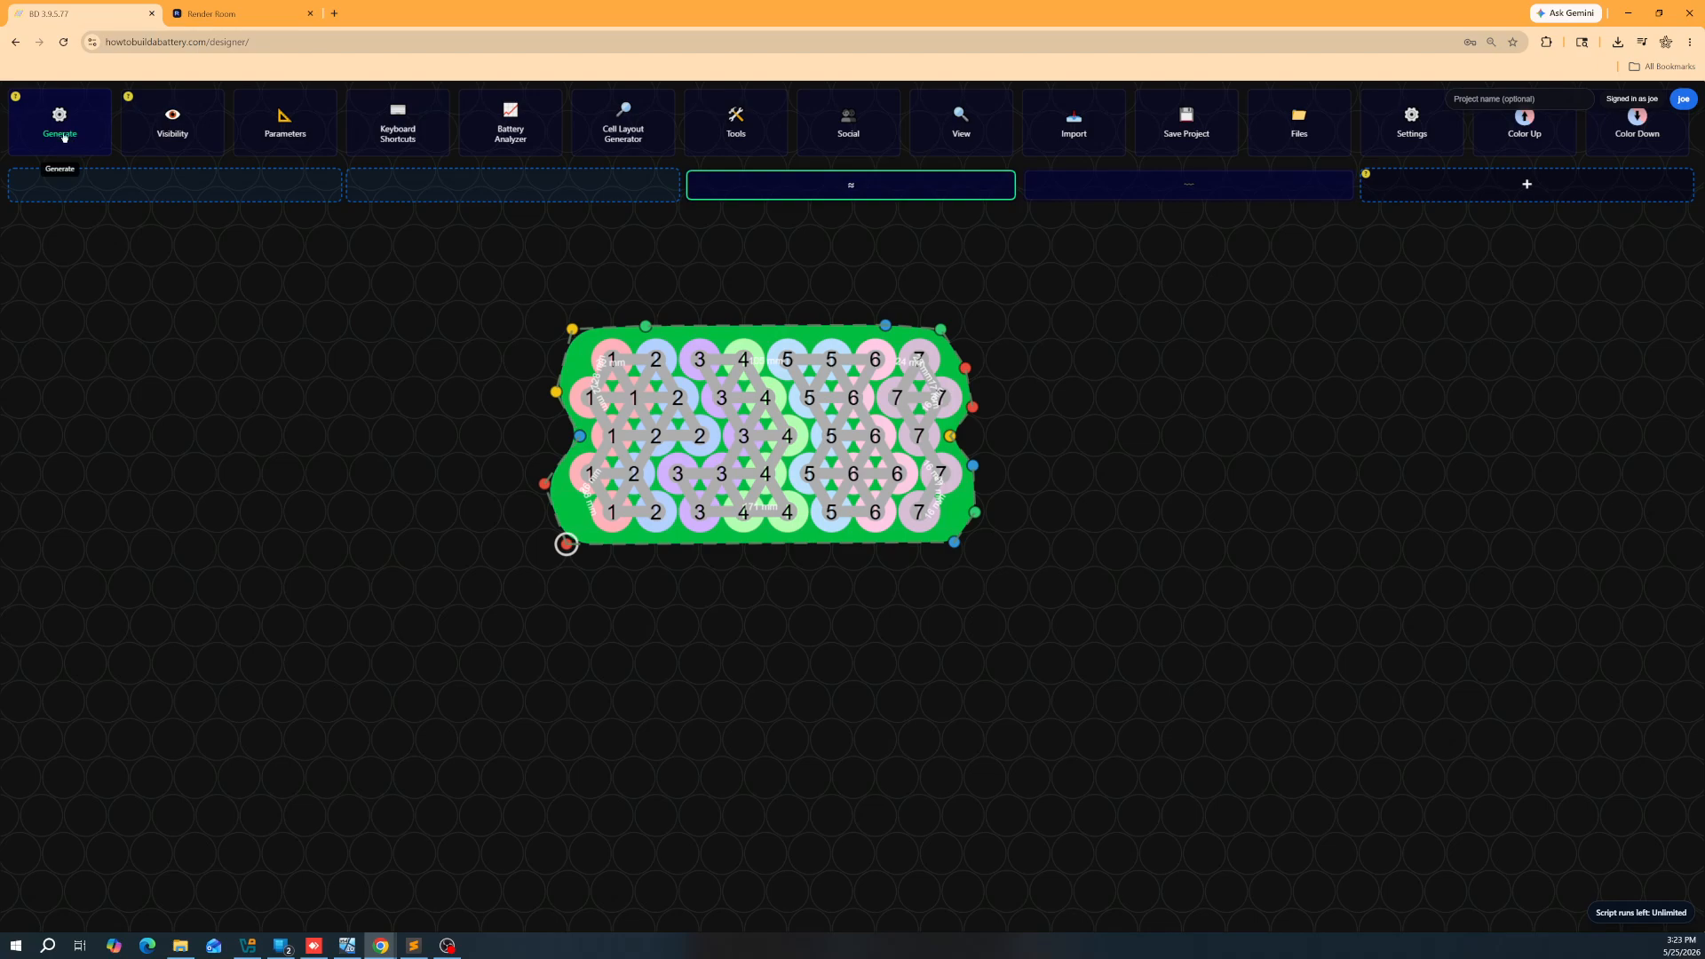
pyautogui.click(64, 137)
pyautogui.click(348, 131)
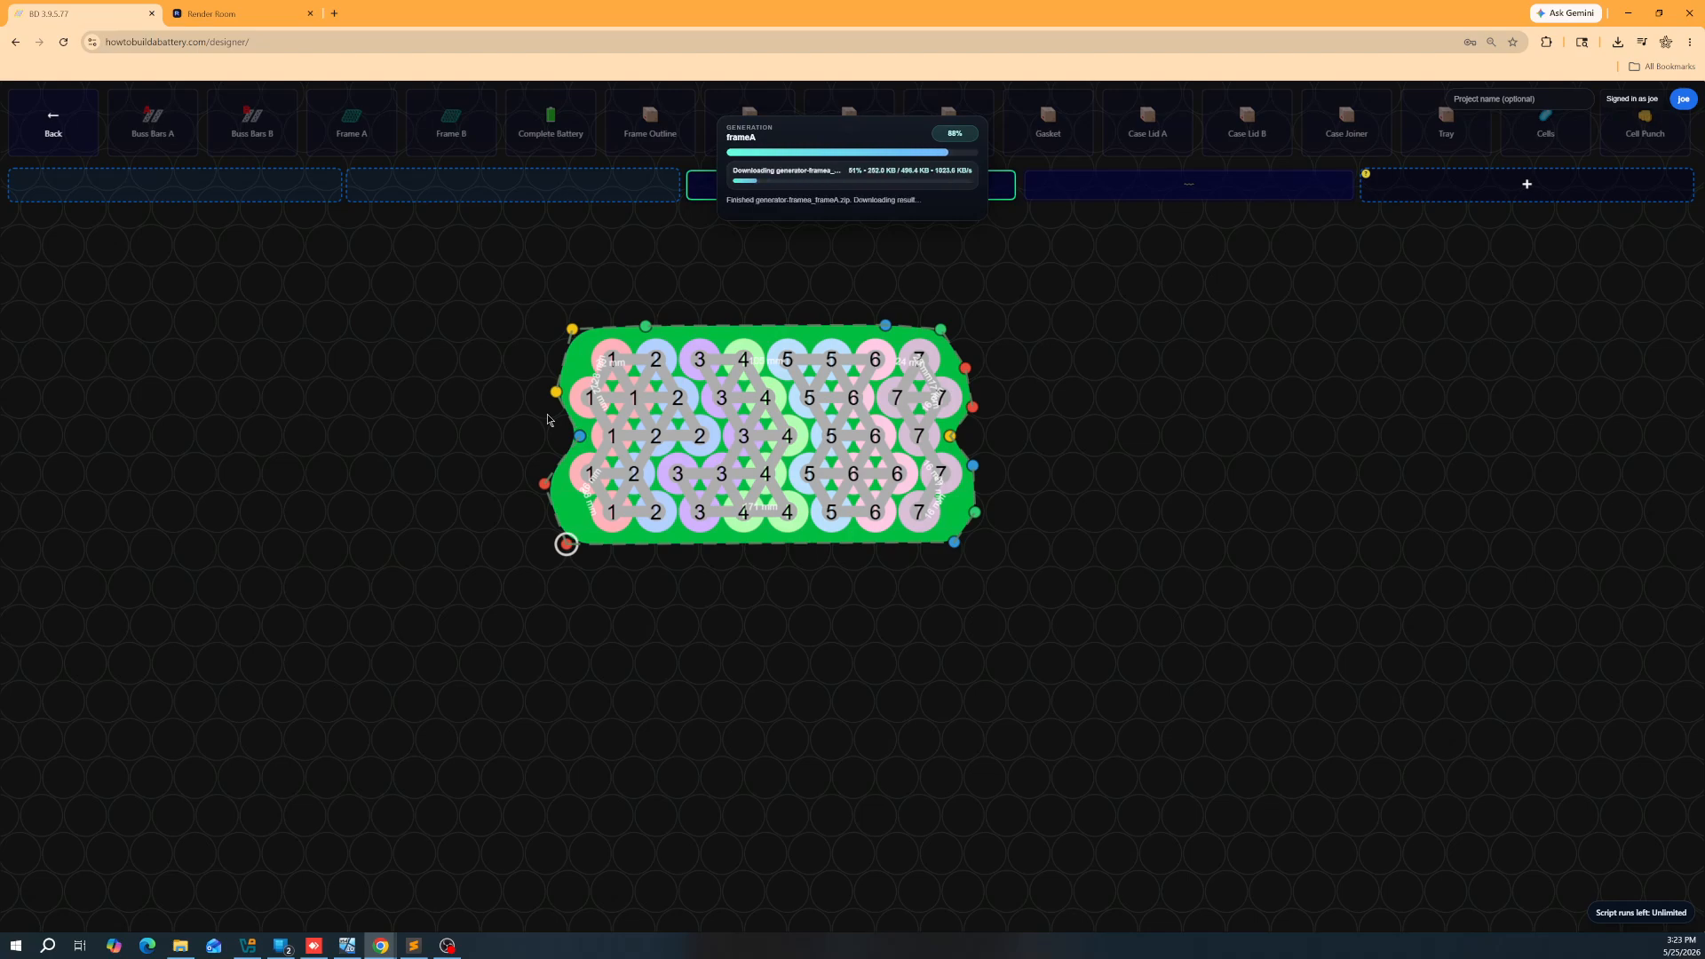
# Step: Move the Frame A preview aside, inspect the model's contoured outline and dismiss the generation progress notice
pyautogui.moveTo(895, 306); pyautogui.dragTo(387, 410)
pyautogui.moveTo(392, 578); pyautogui.dragTo(518, 601)
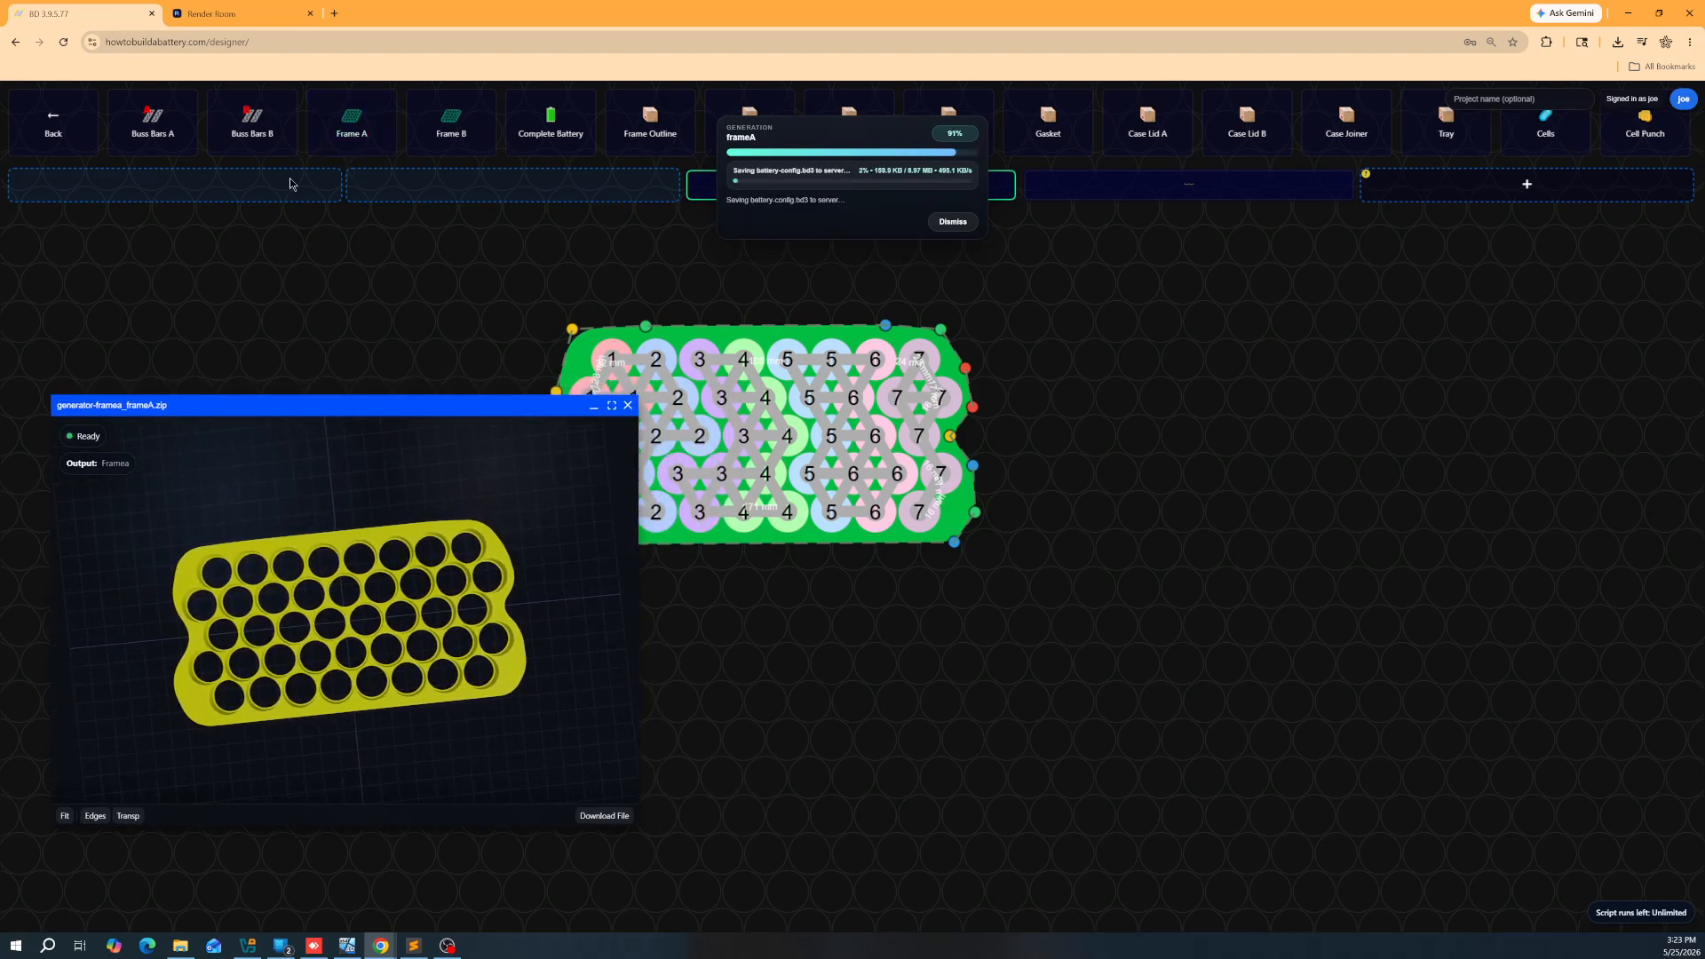
pyautogui.click(954, 224)
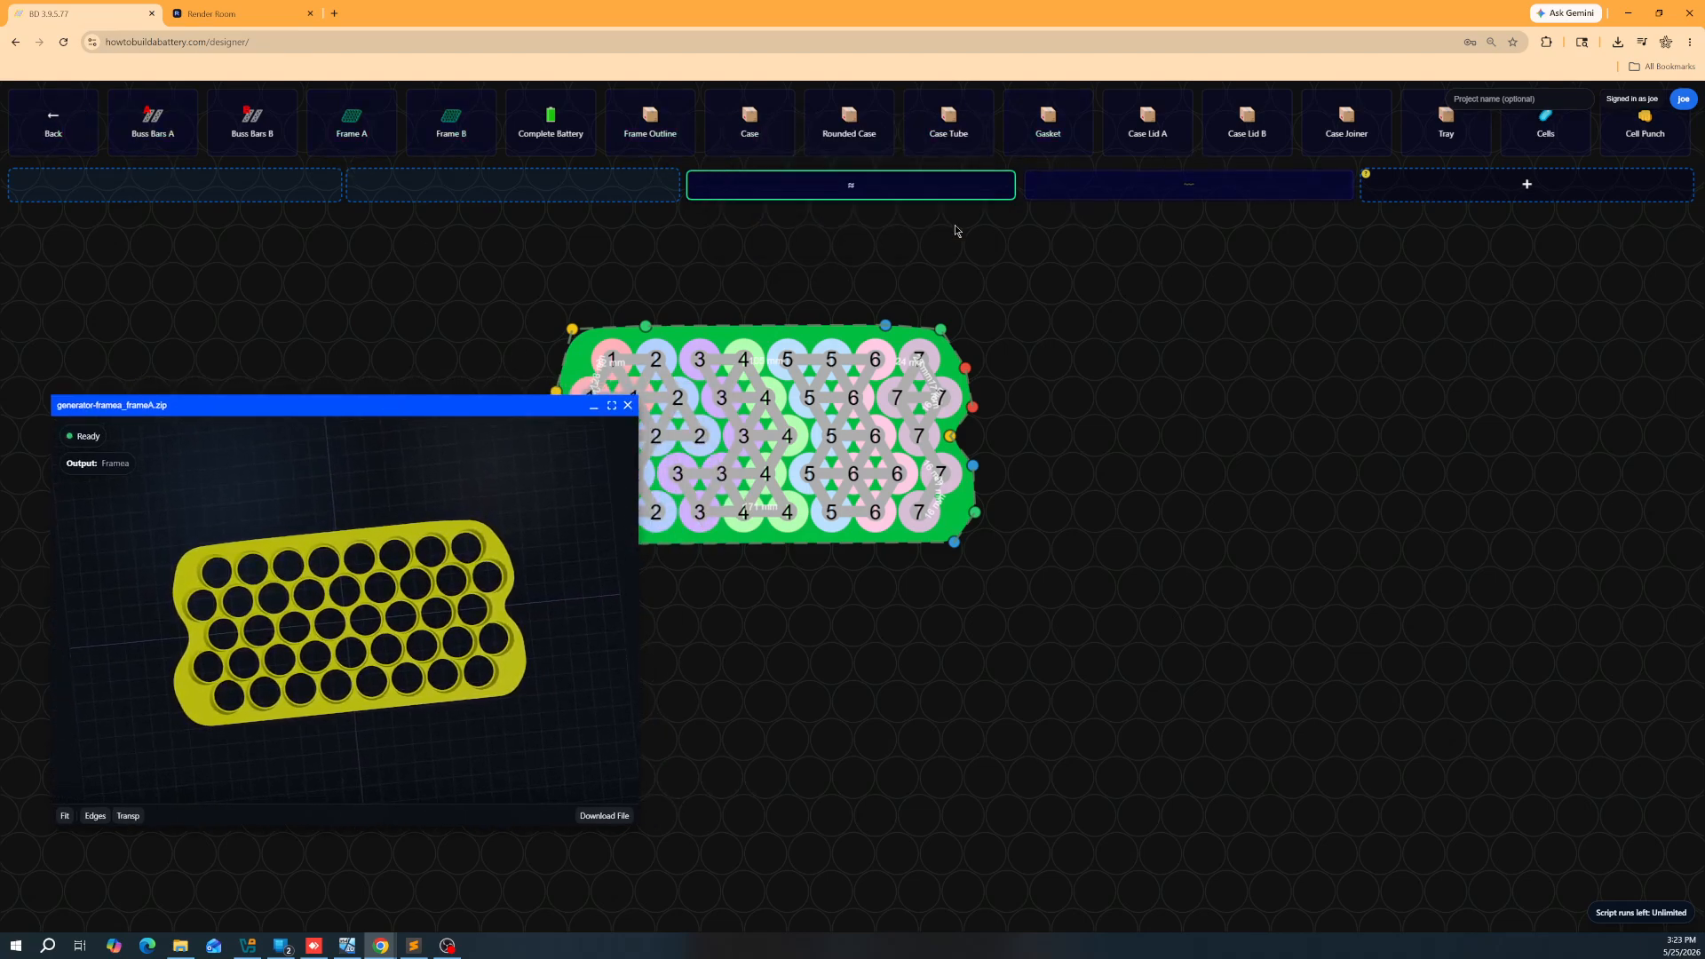
# Step: Return to the main commands and activate the Custom Case tool to bring up the case outline
pyautogui.click(53, 124)
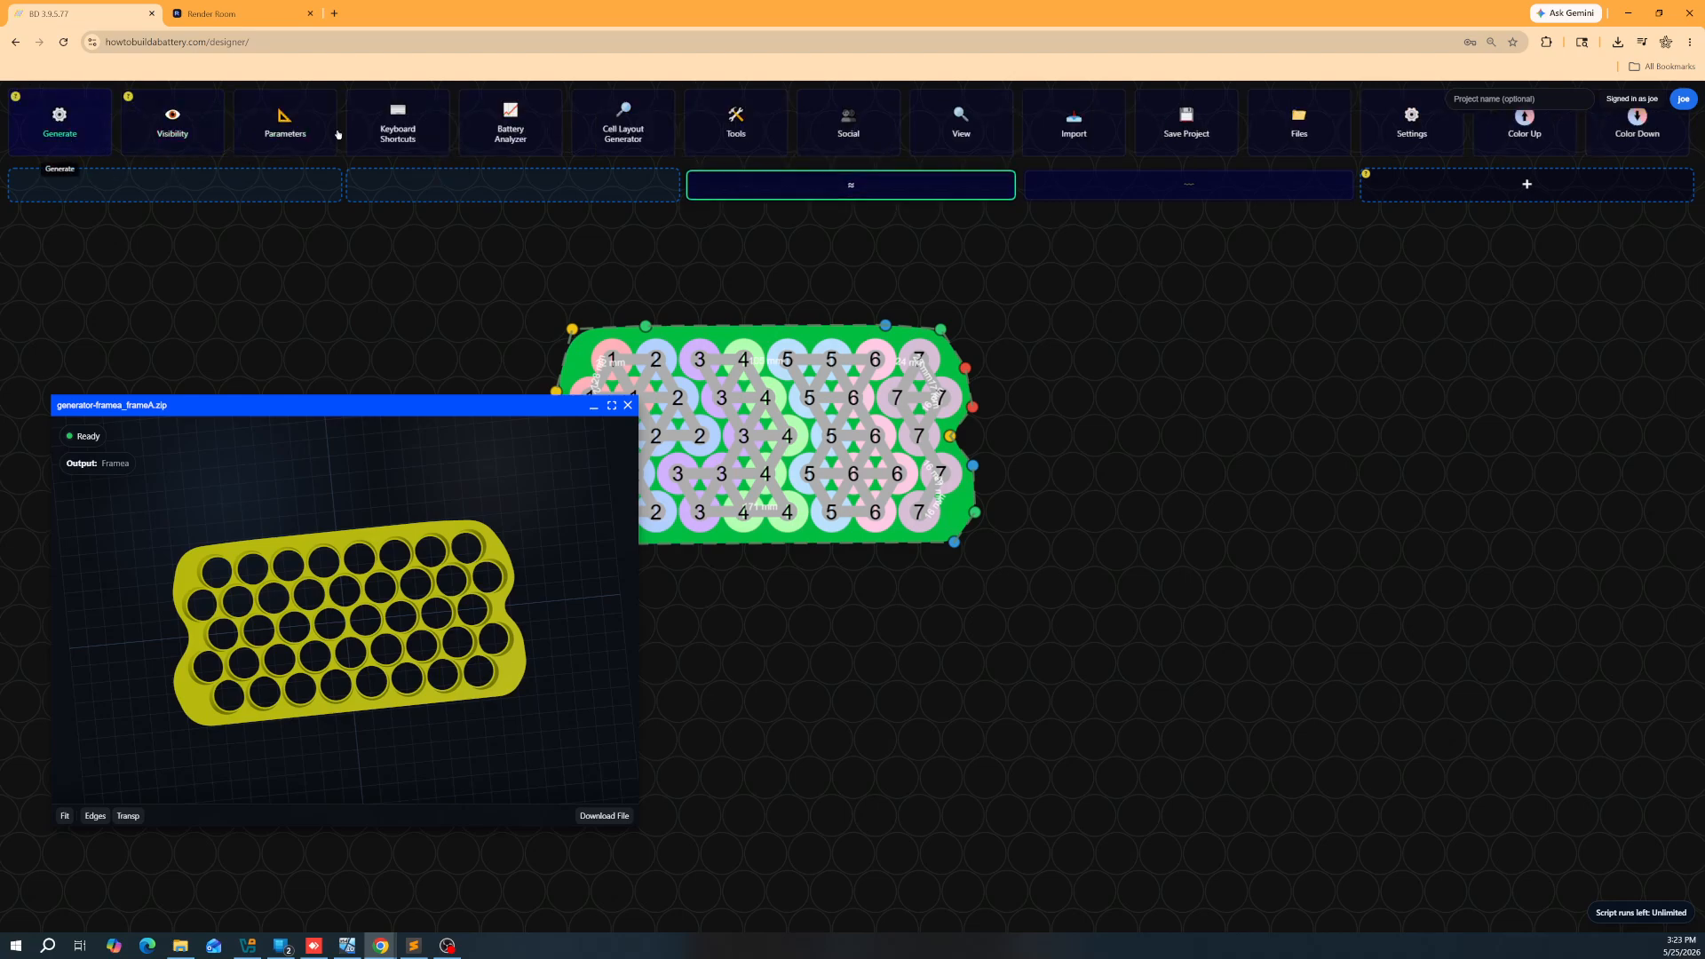
pyautogui.click(736, 120)
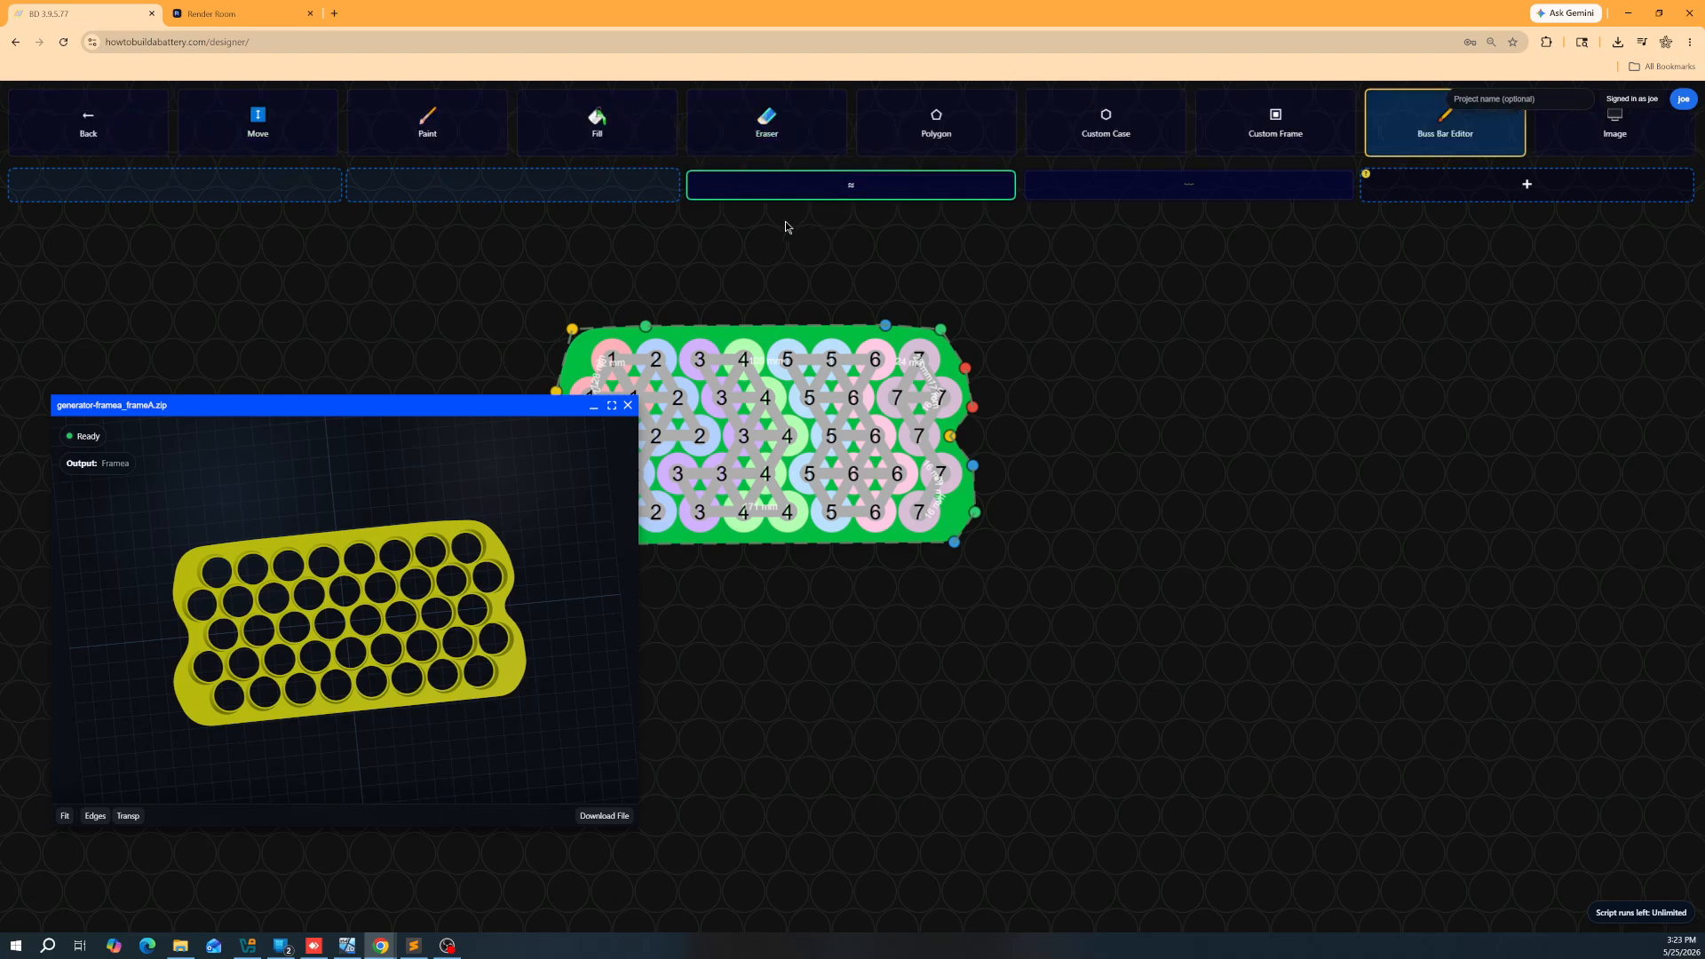
pyautogui.click(1123, 127)
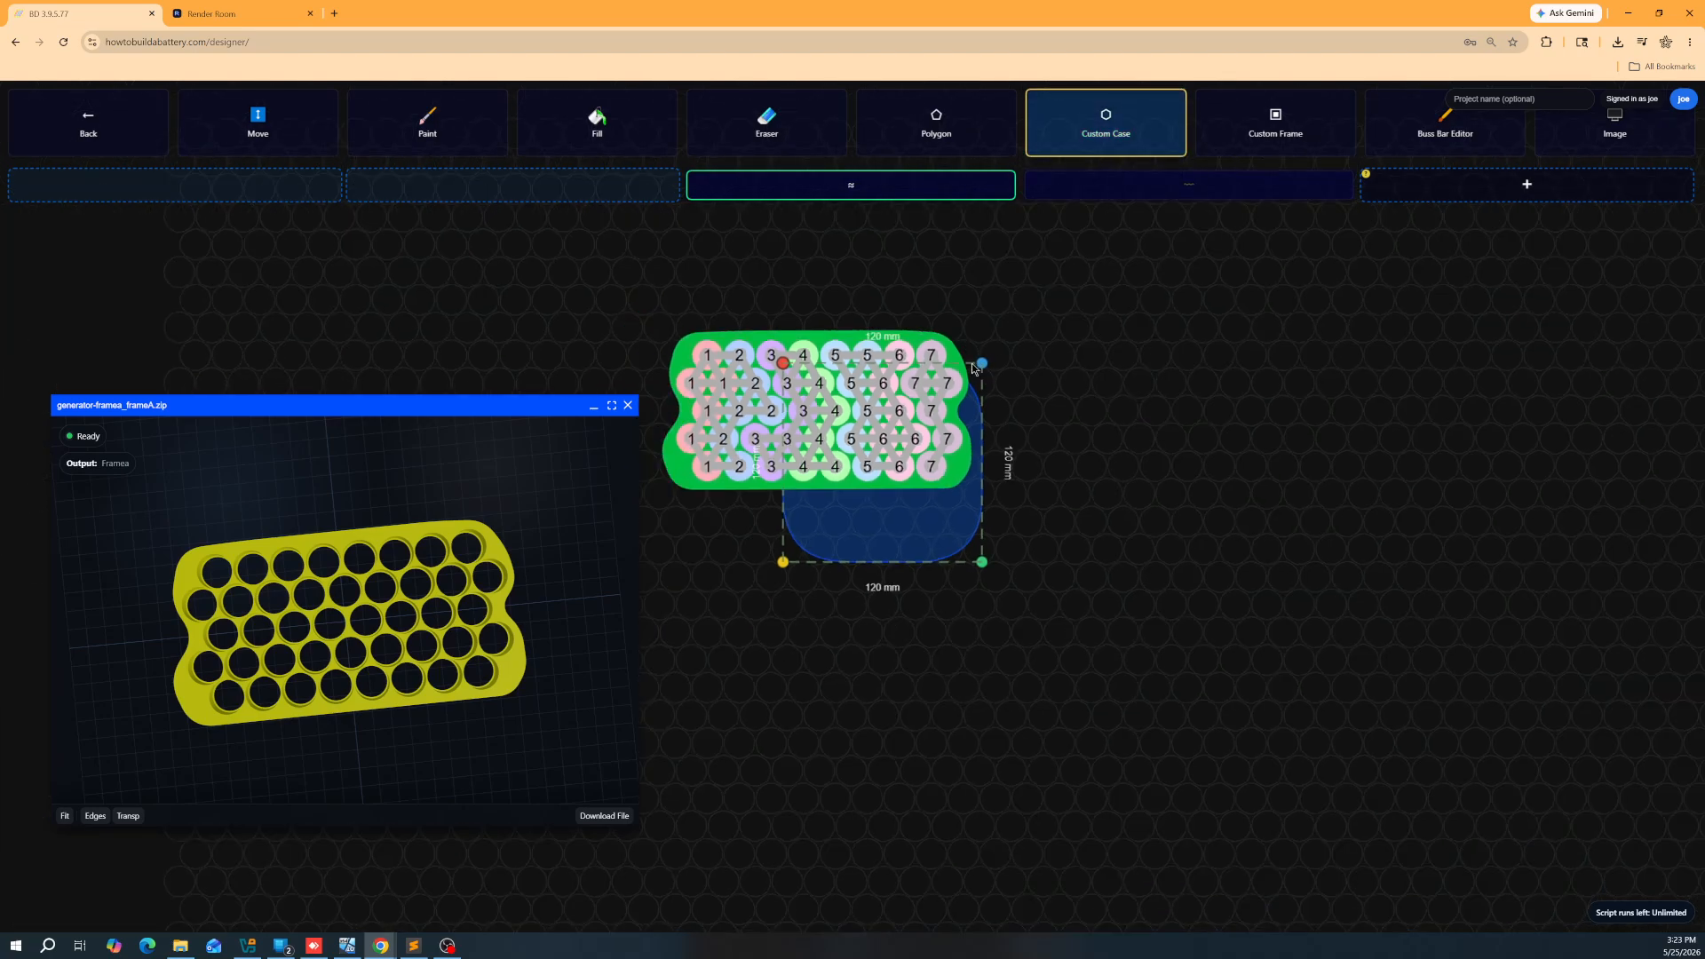
# Step: Clone the custom frame outline to the case in the case parameters and check it around the cells
pyautogui.click(84, 132)
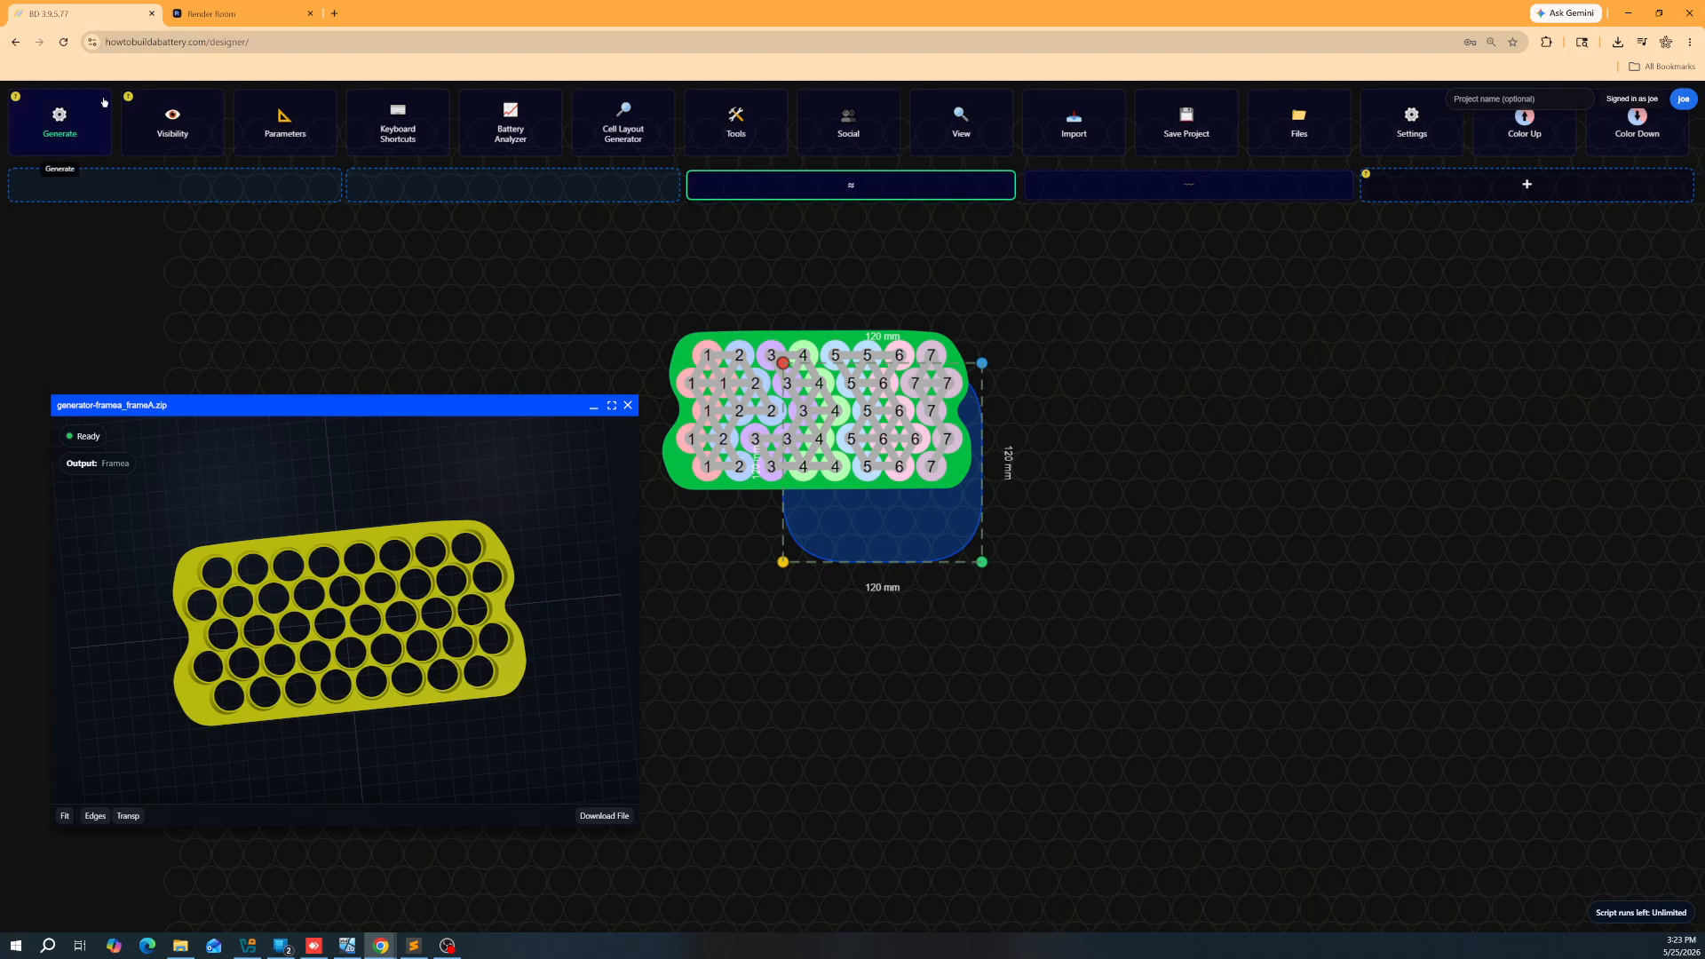
pyautogui.click(285, 125)
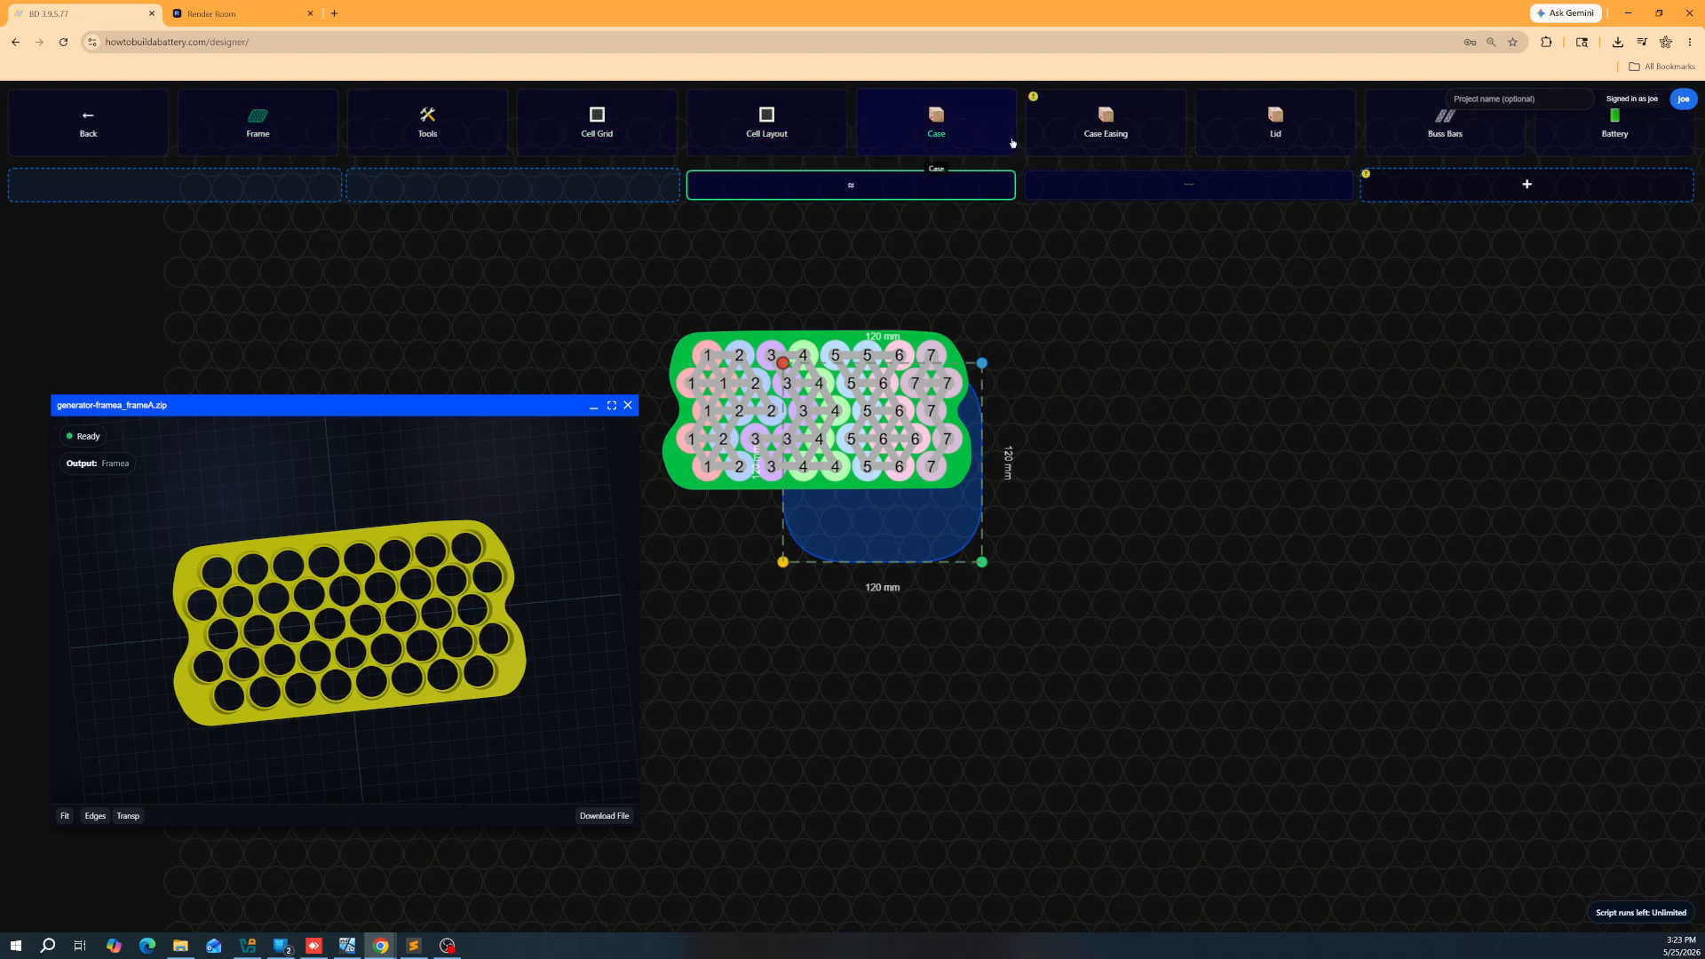
pyautogui.click(961, 132)
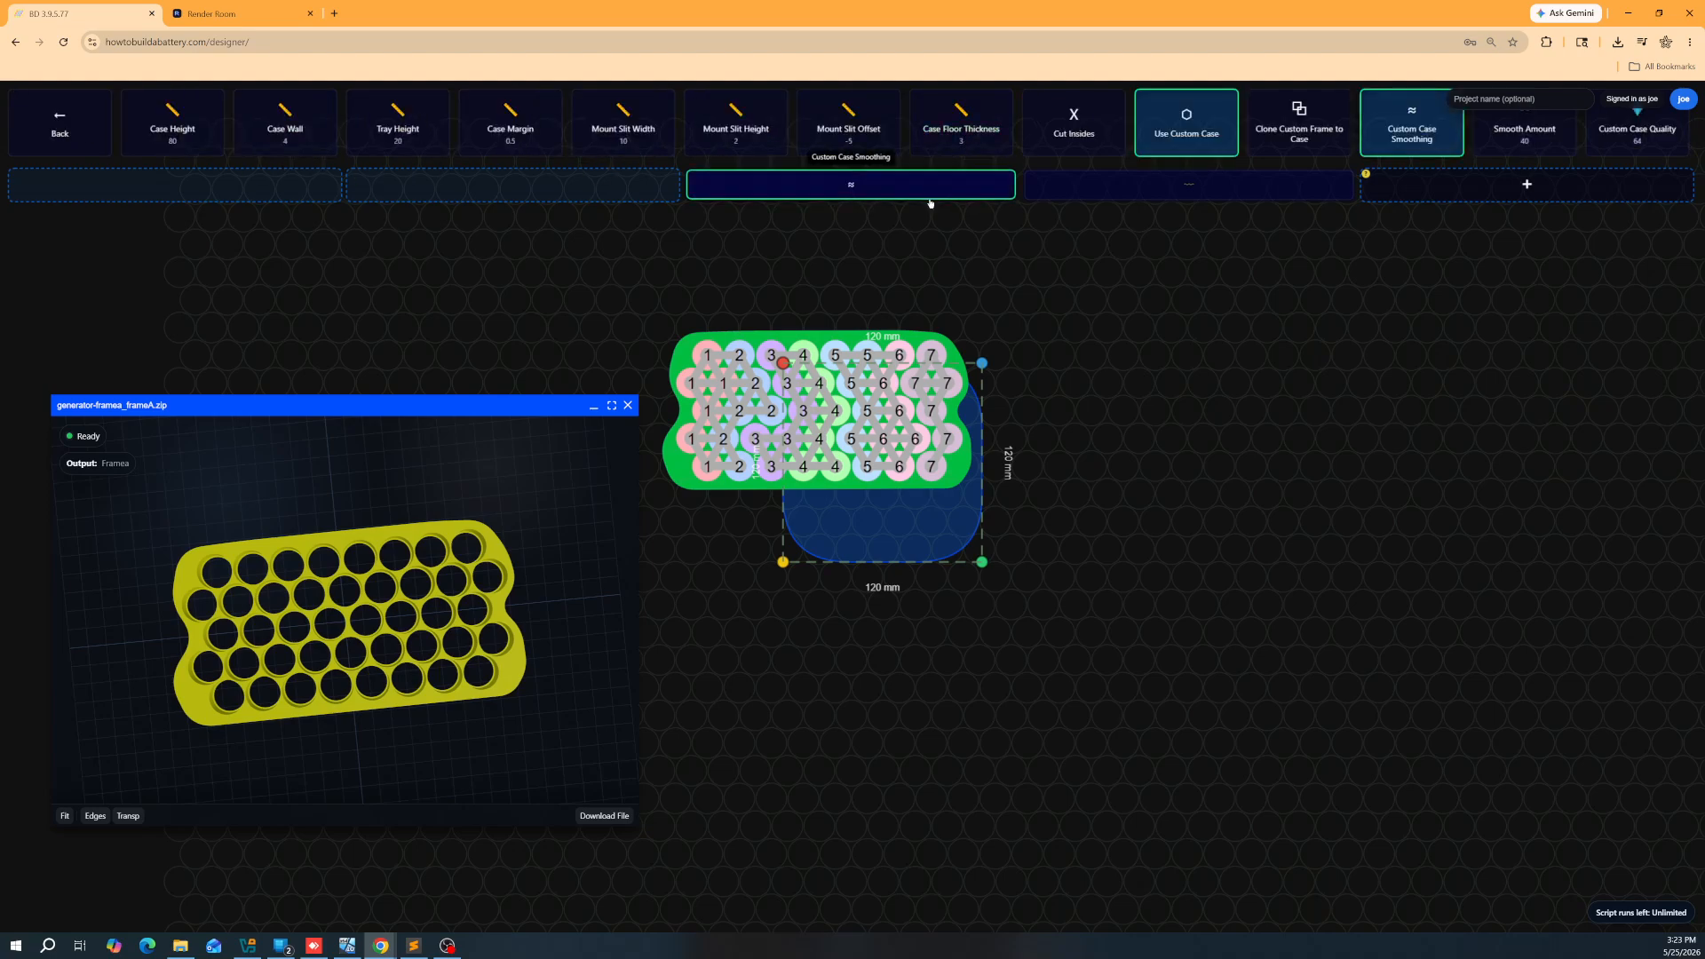
pyautogui.click(1301, 118)
pyautogui.scroll(4, 844, 307)
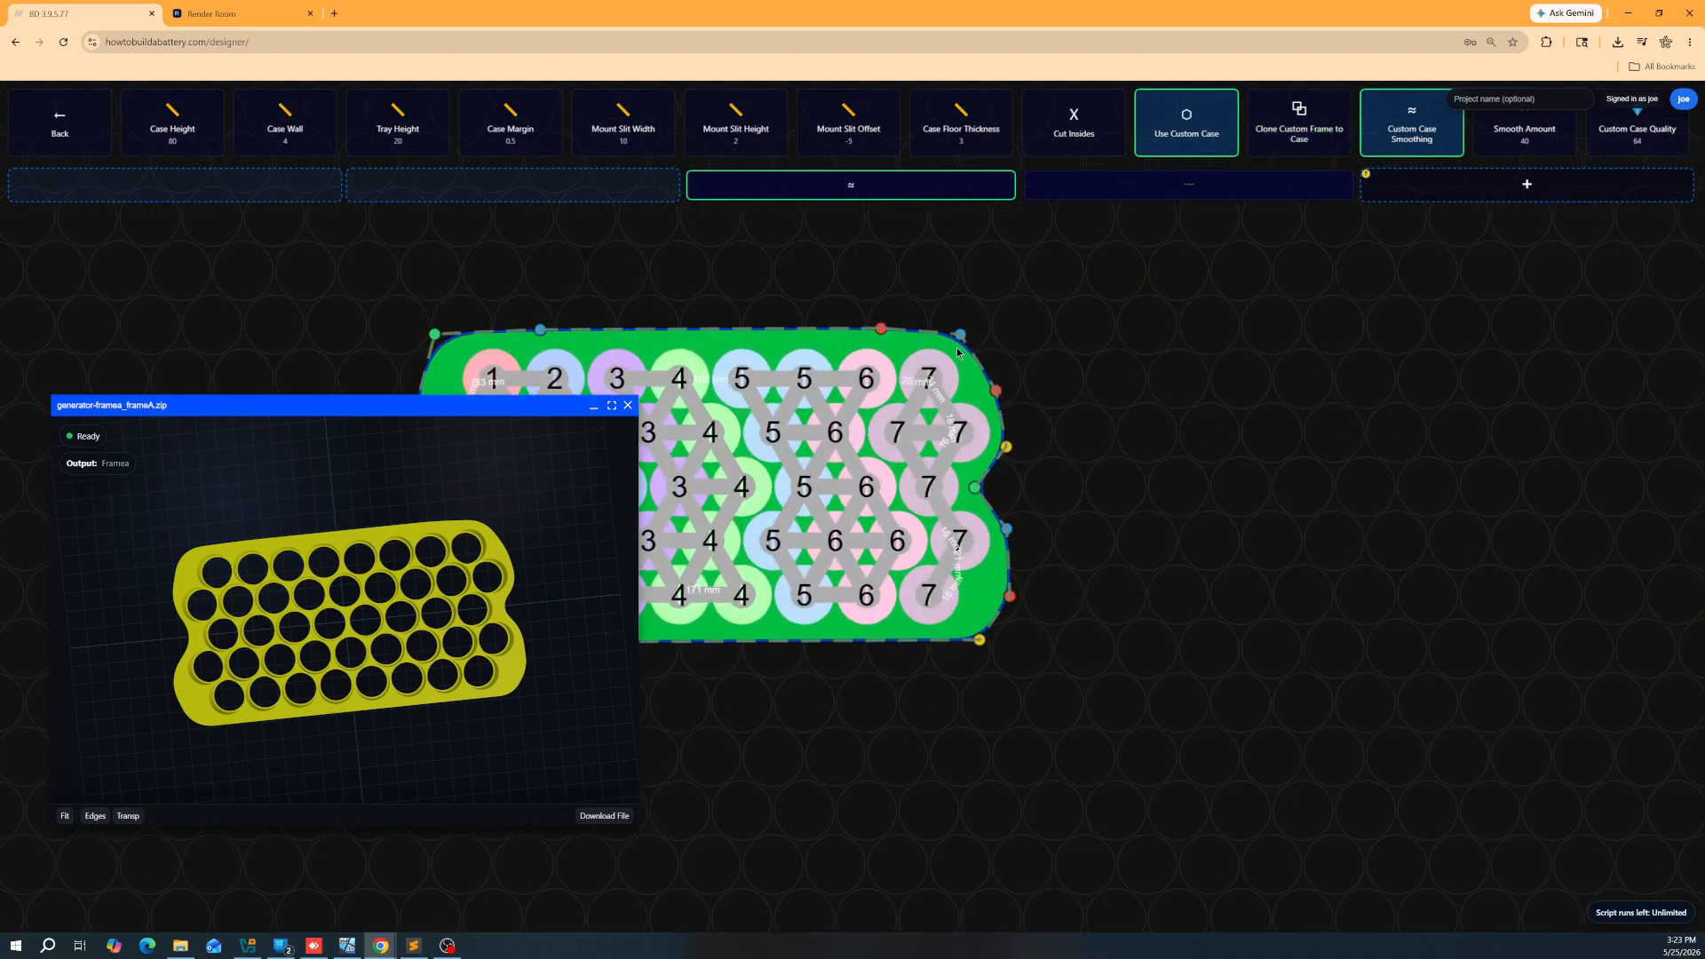
pyautogui.scroll(3, 957, 353)
pyautogui.scroll(-5, 877, 321)
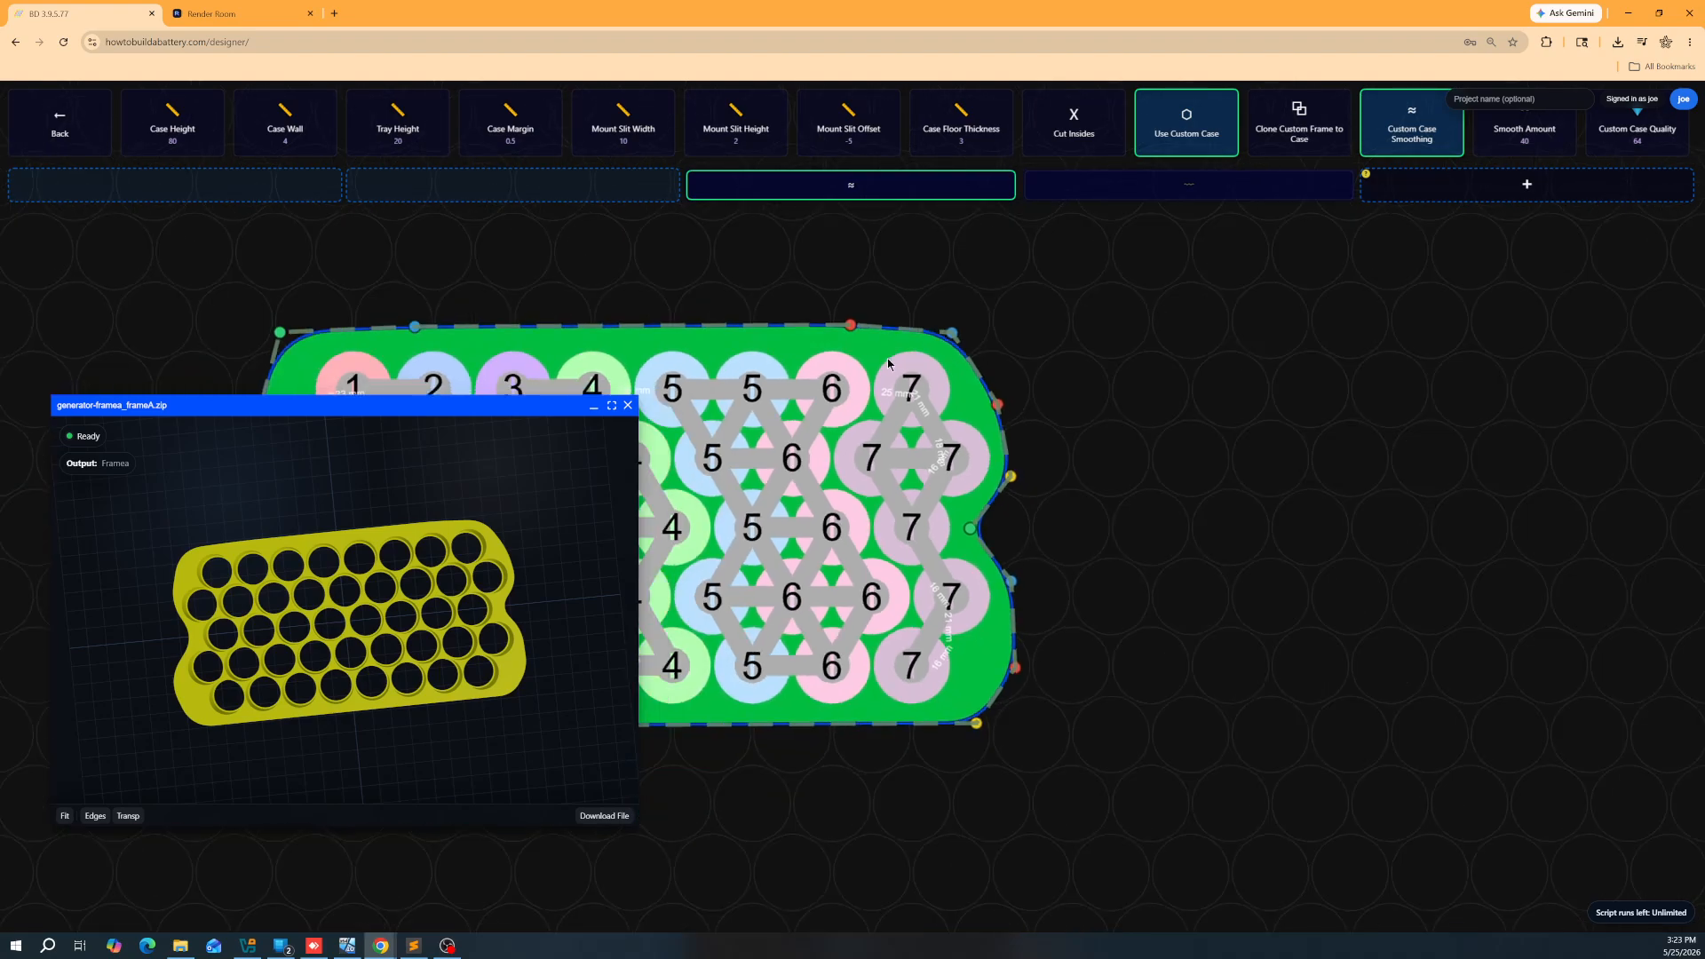
# Step: Download the generated Frame A model and start generating the case from the cloned outline
pyautogui.click(602, 817)
pyautogui.press('Return')
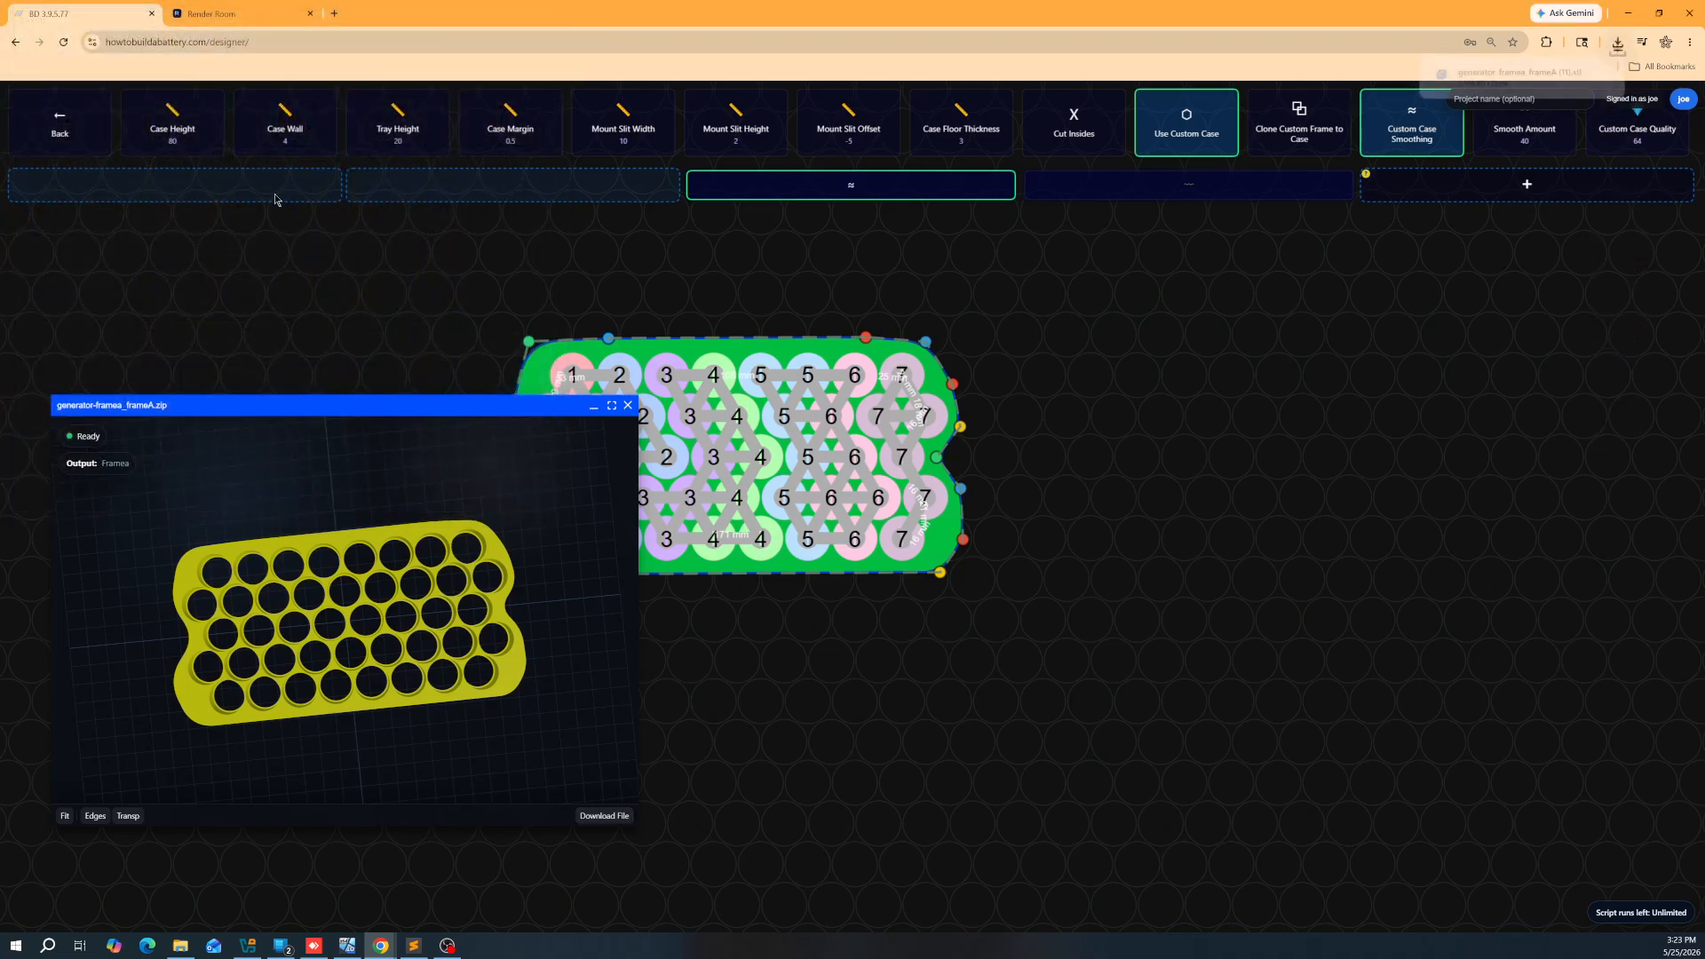
pyautogui.click(74, 135)
pyautogui.click(95, 132)
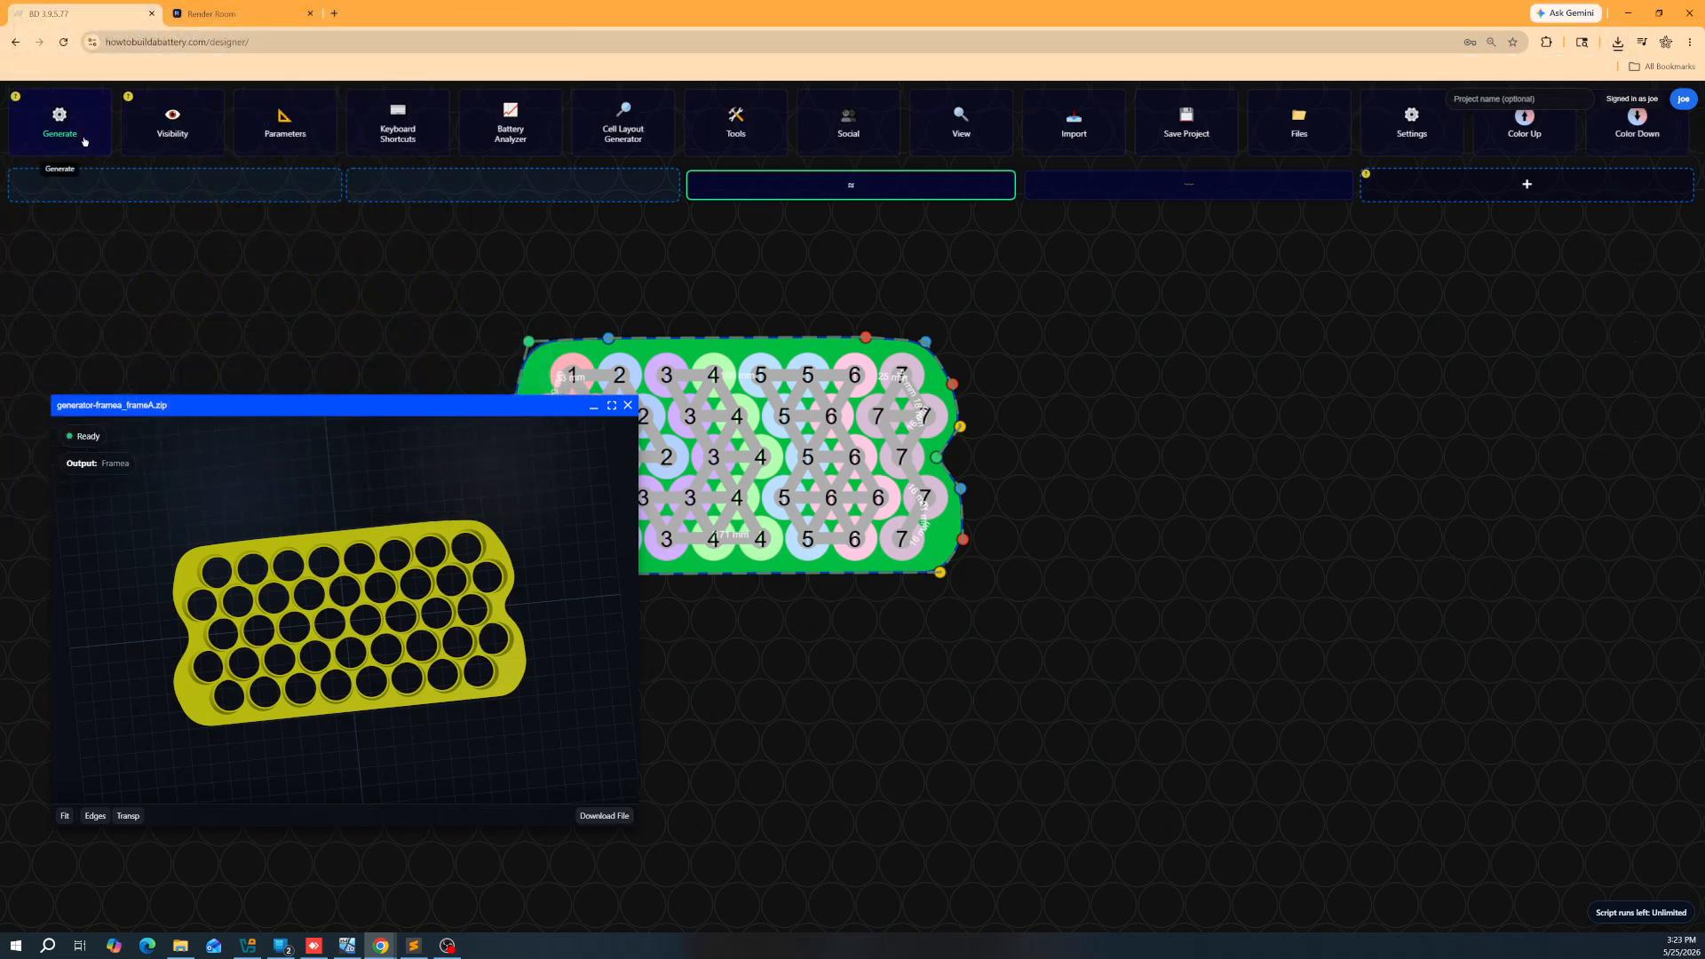
pyautogui.click(84, 141)
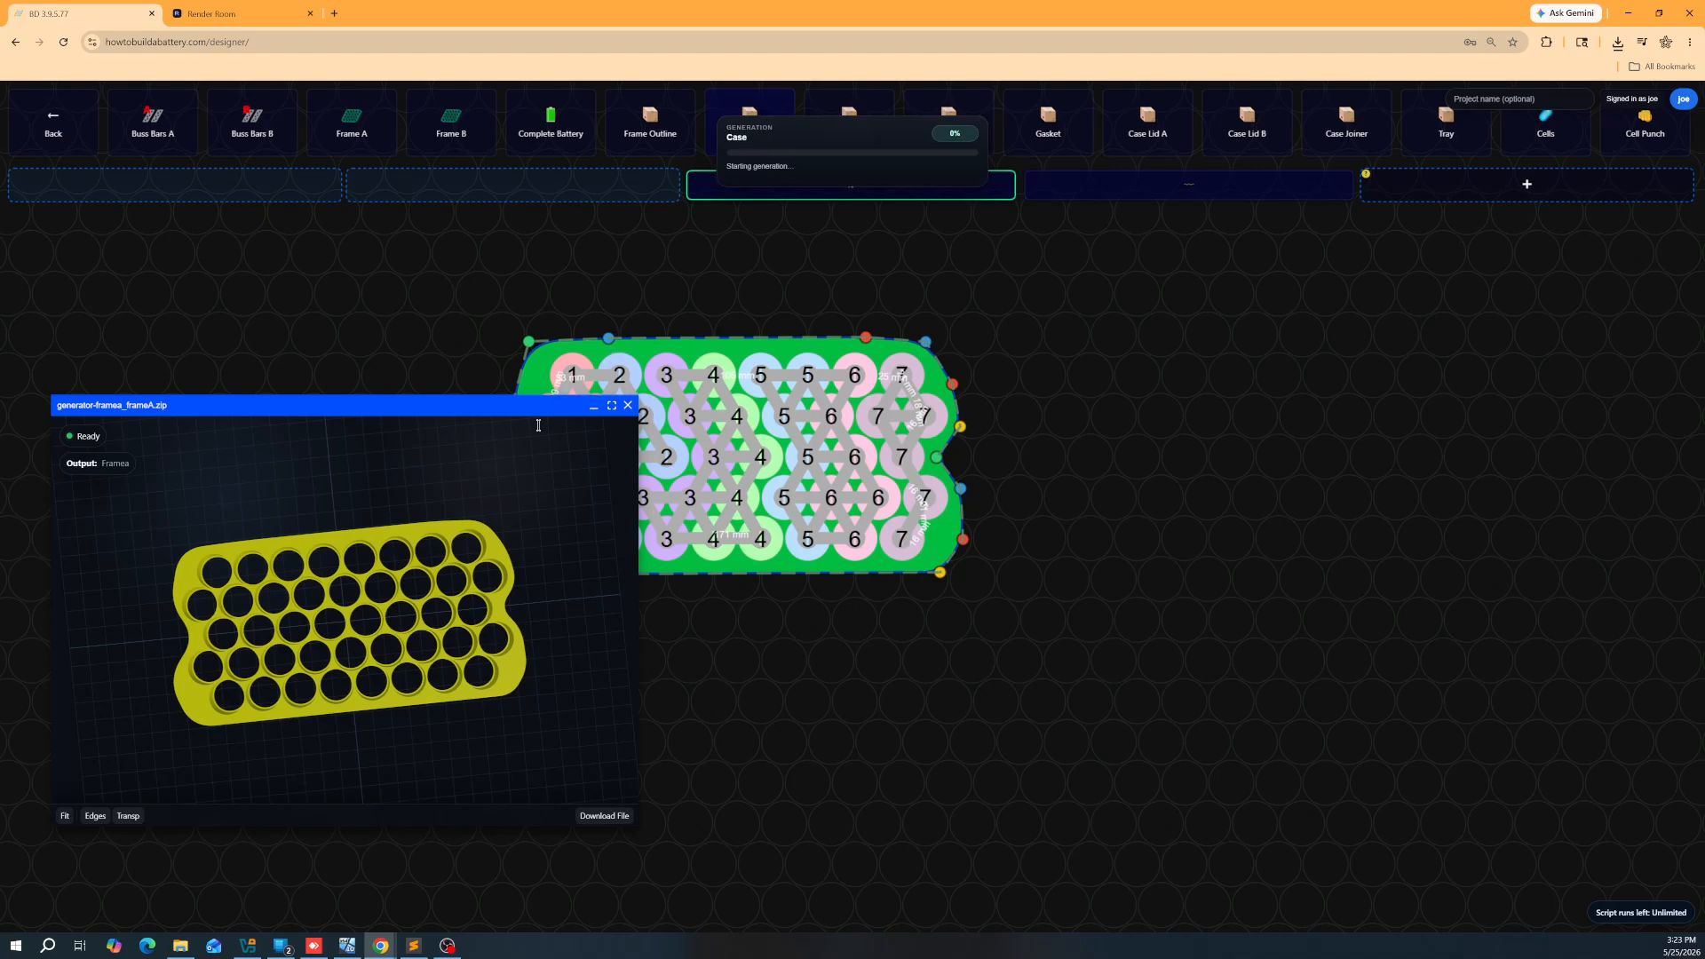
# Step: Move the preview clear of the layout and save the generated case as an STL under the suggested file name
pyautogui.moveTo(544, 408); pyautogui.dragTo(506, 501)
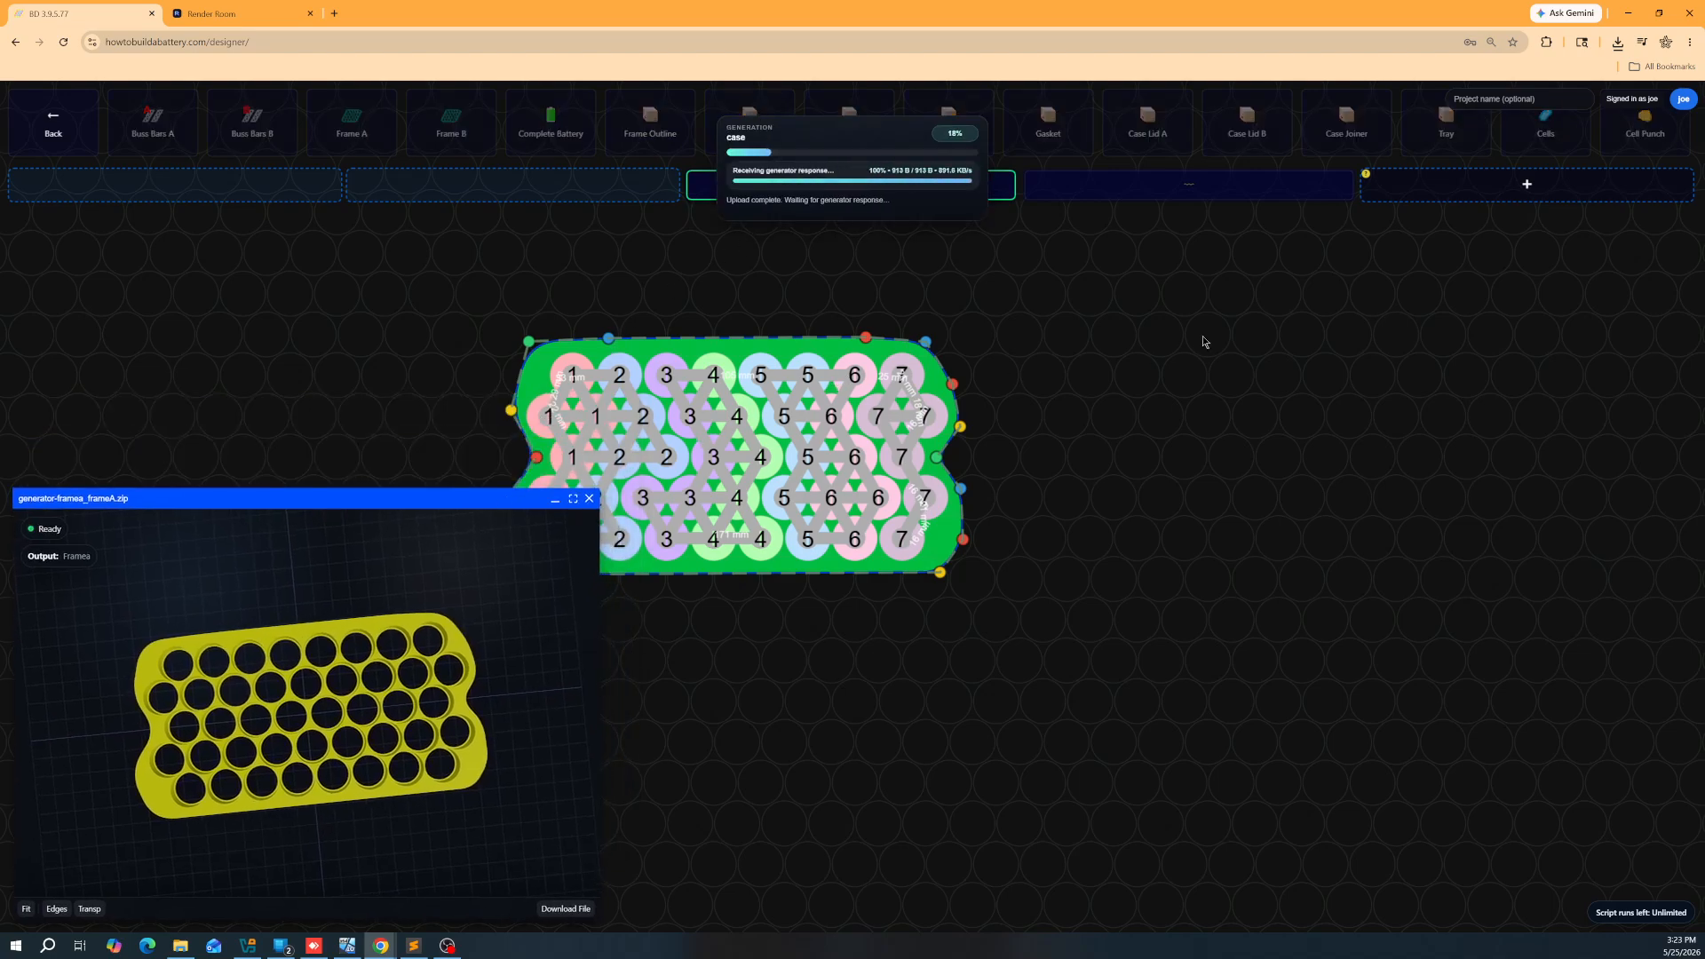
pyautogui.moveTo(995, 318); pyautogui.dragTo(1316, 346)
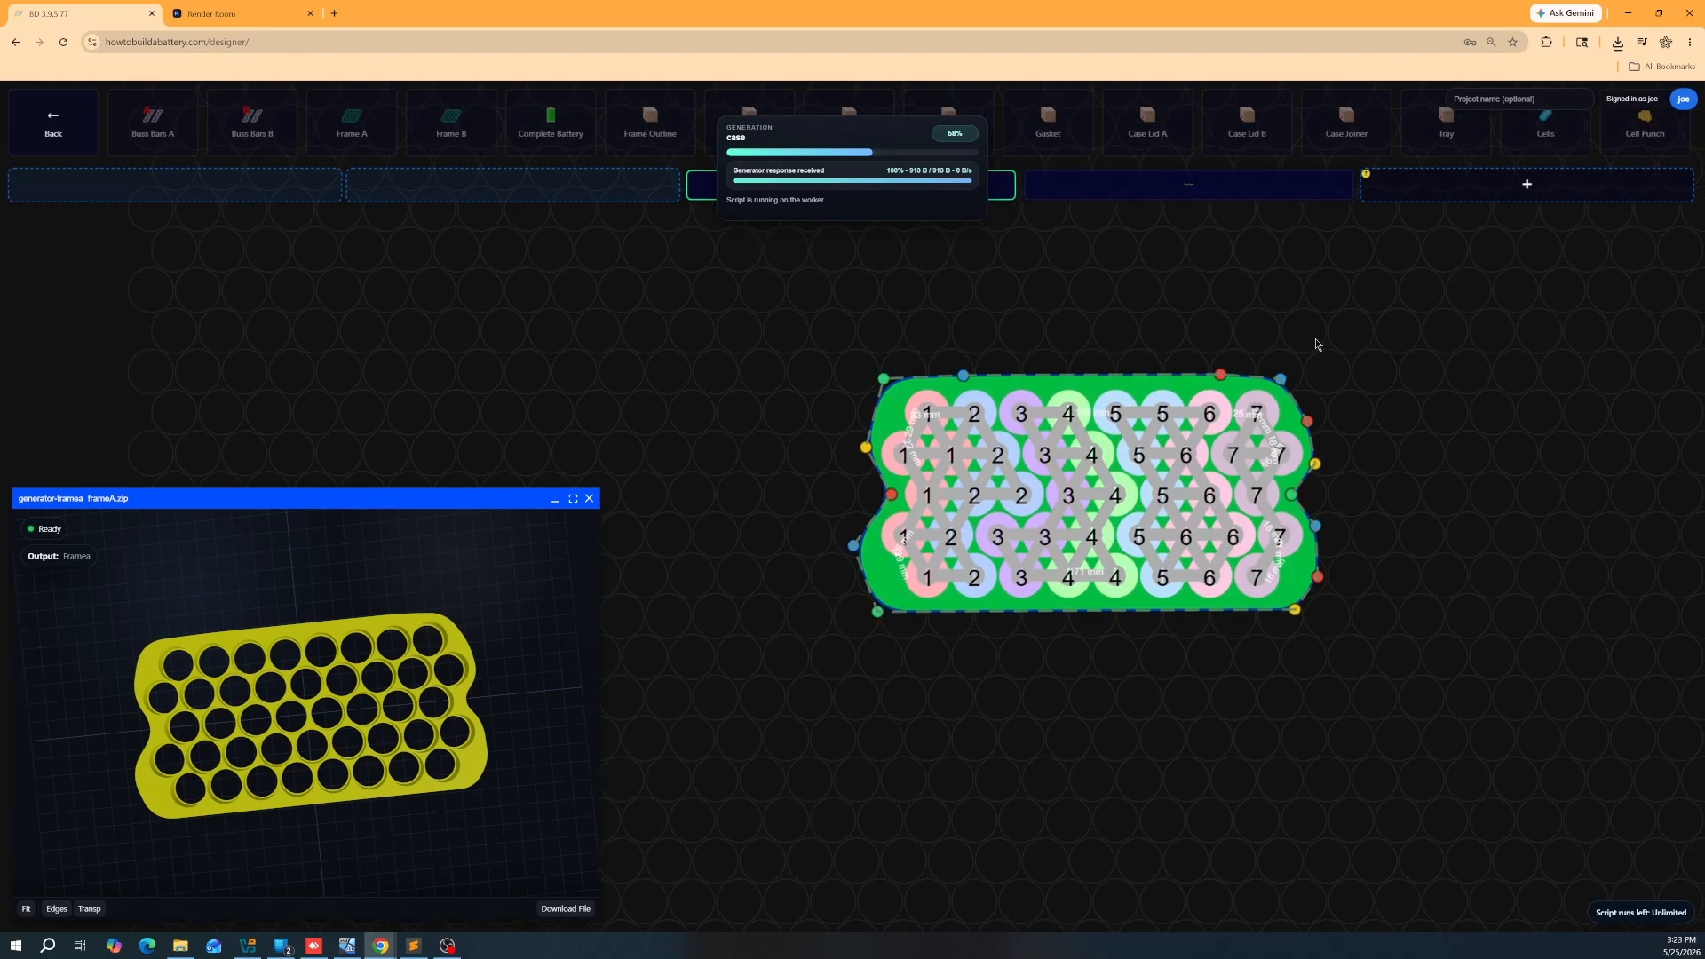
pyautogui.scroll(2, 1268, 424)
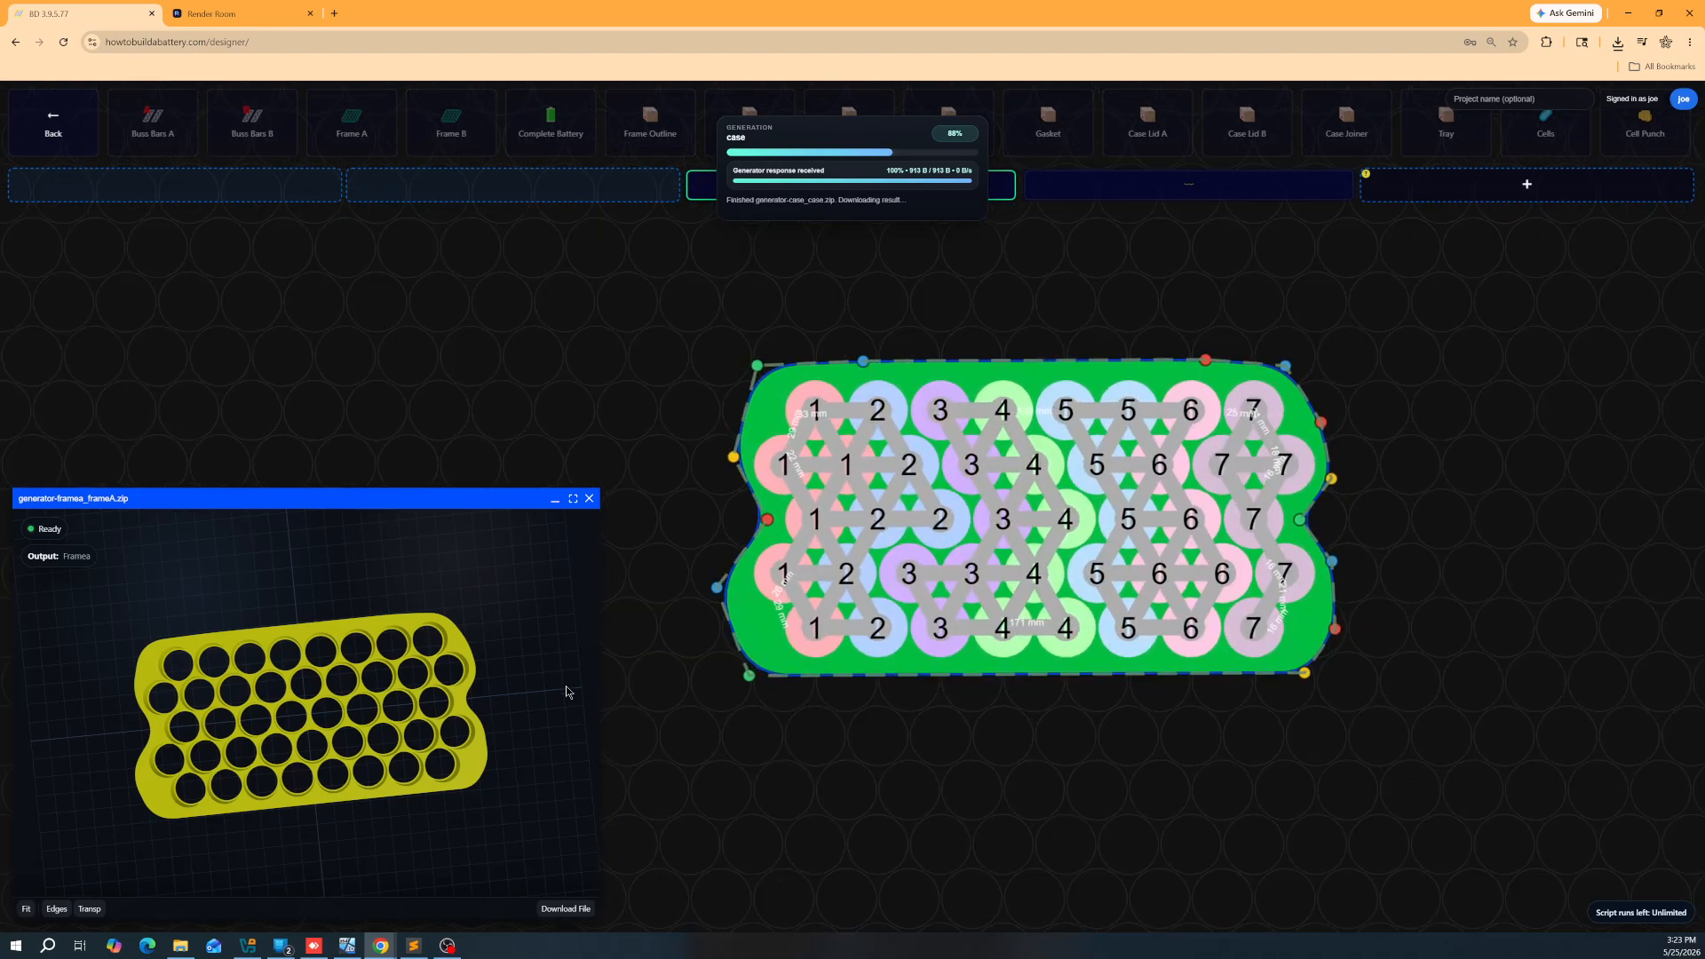
pyautogui.click(564, 910)
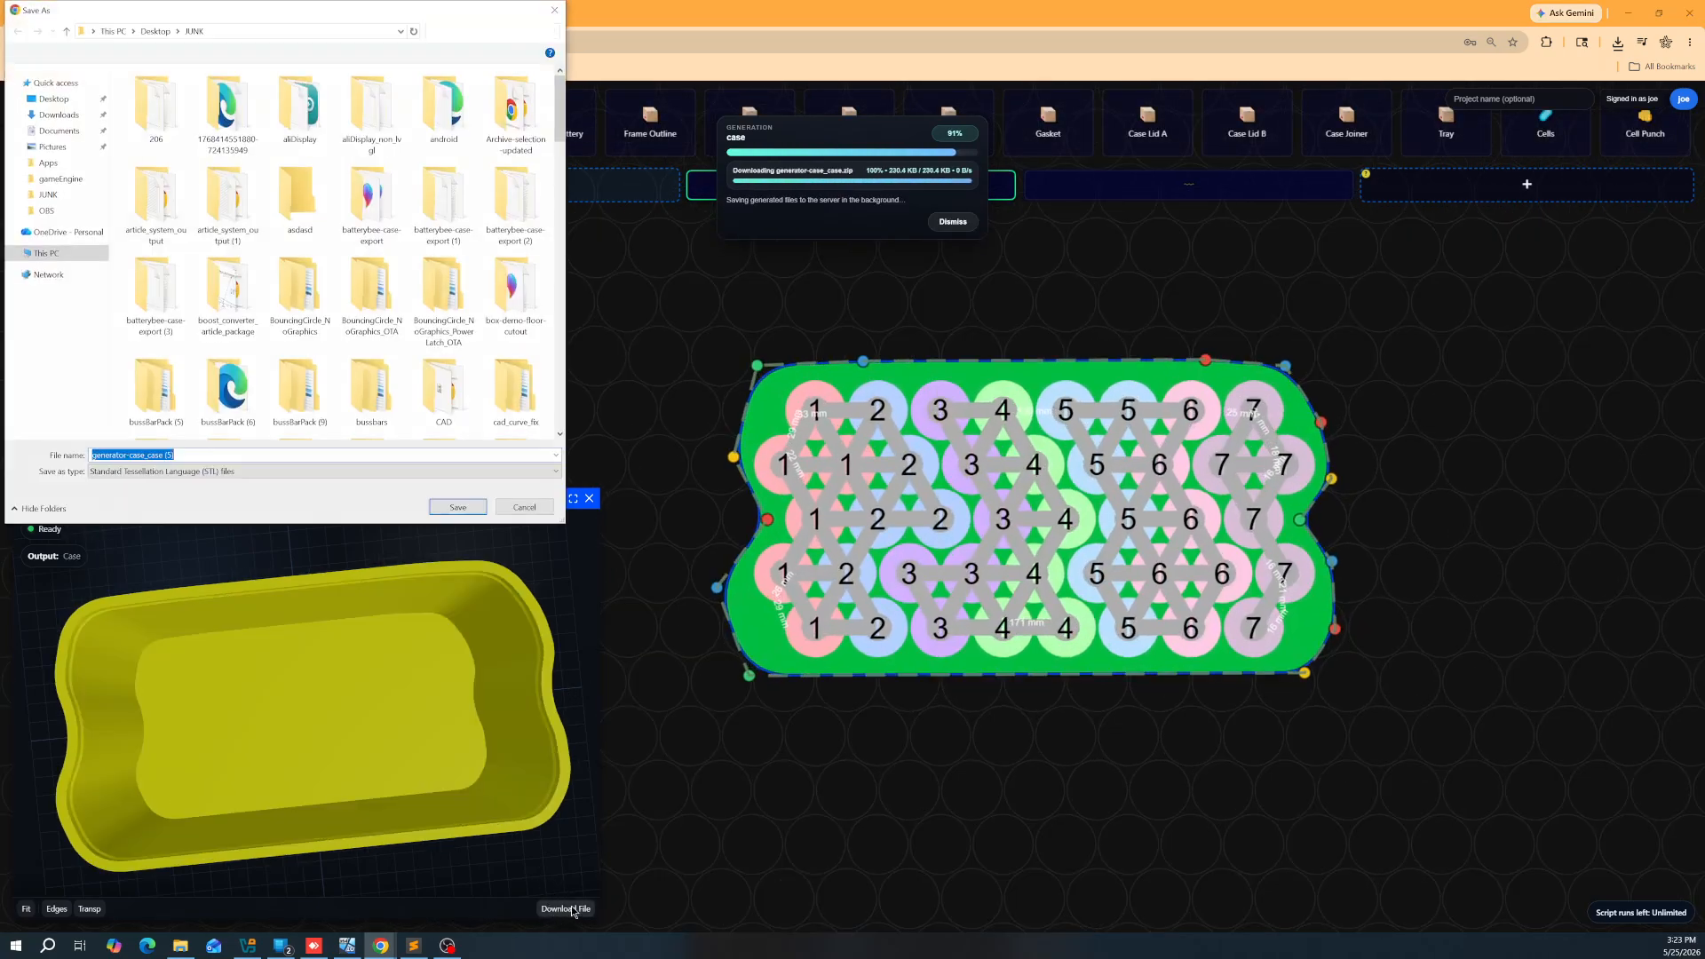
pyautogui.press('Return')
# Step: Switch to Render Room, reload it to clear the old parts, and import generator-framea_frameA (11).stl and generator-case_case (5).stl
pyautogui.click(240, 25)
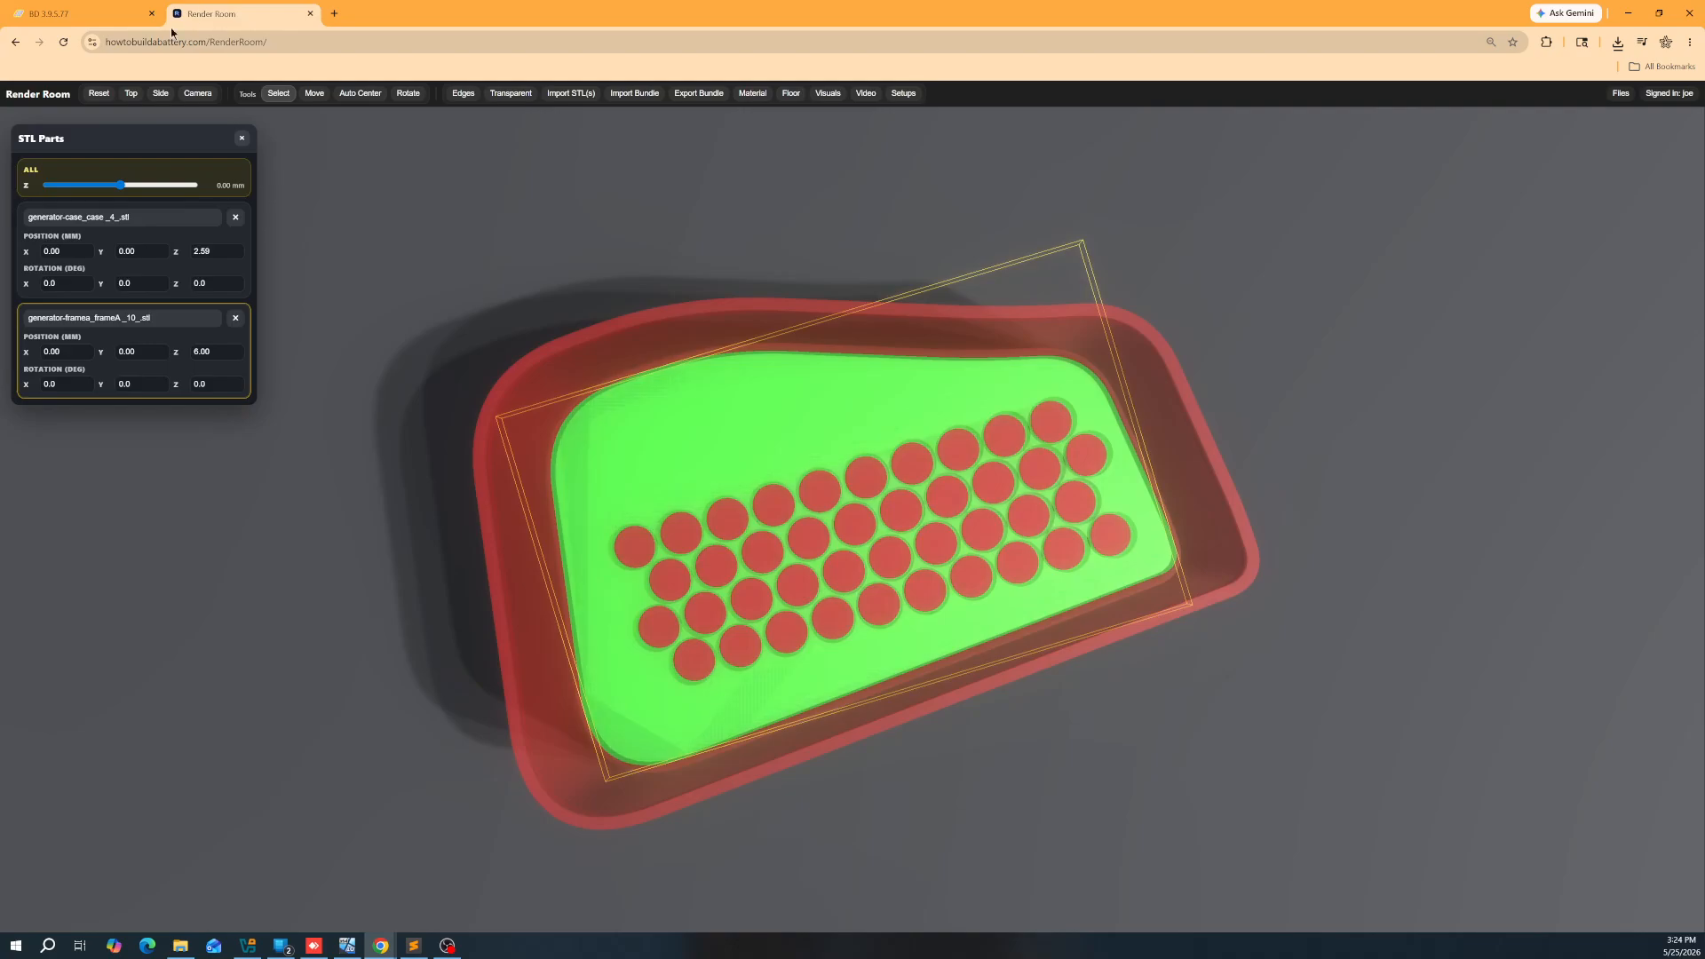
pyautogui.click(63, 43)
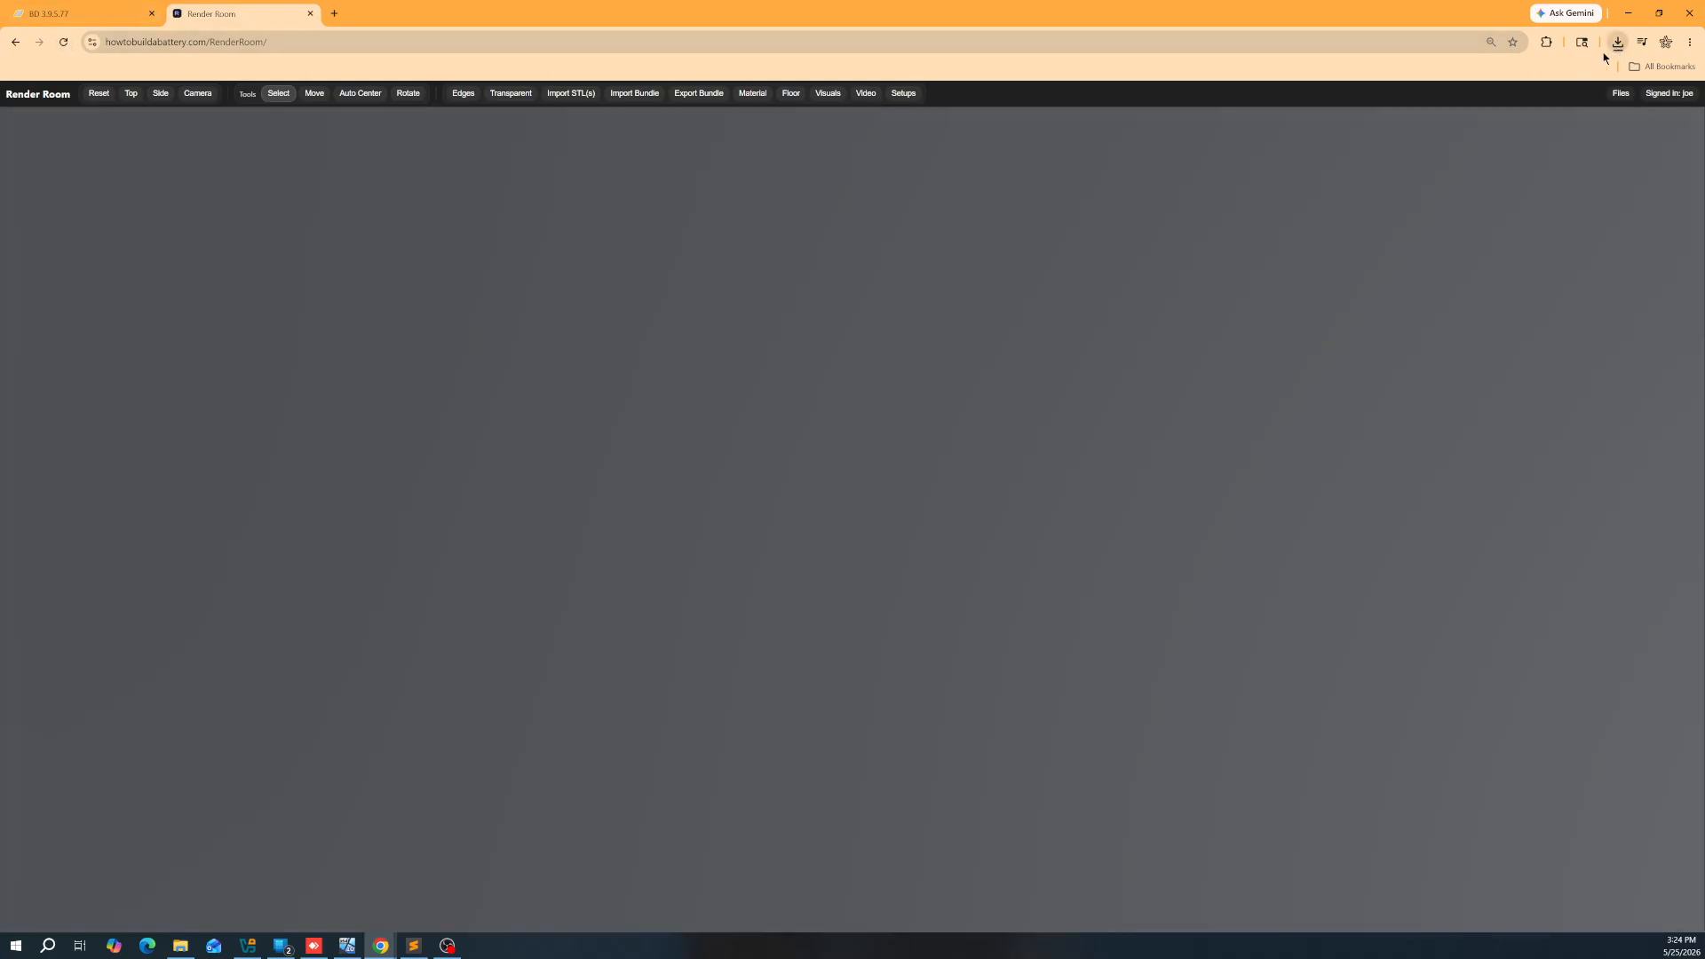
pyautogui.click(1617, 42)
pyautogui.moveTo(1473, 137); pyautogui.dragTo(1260, 277)
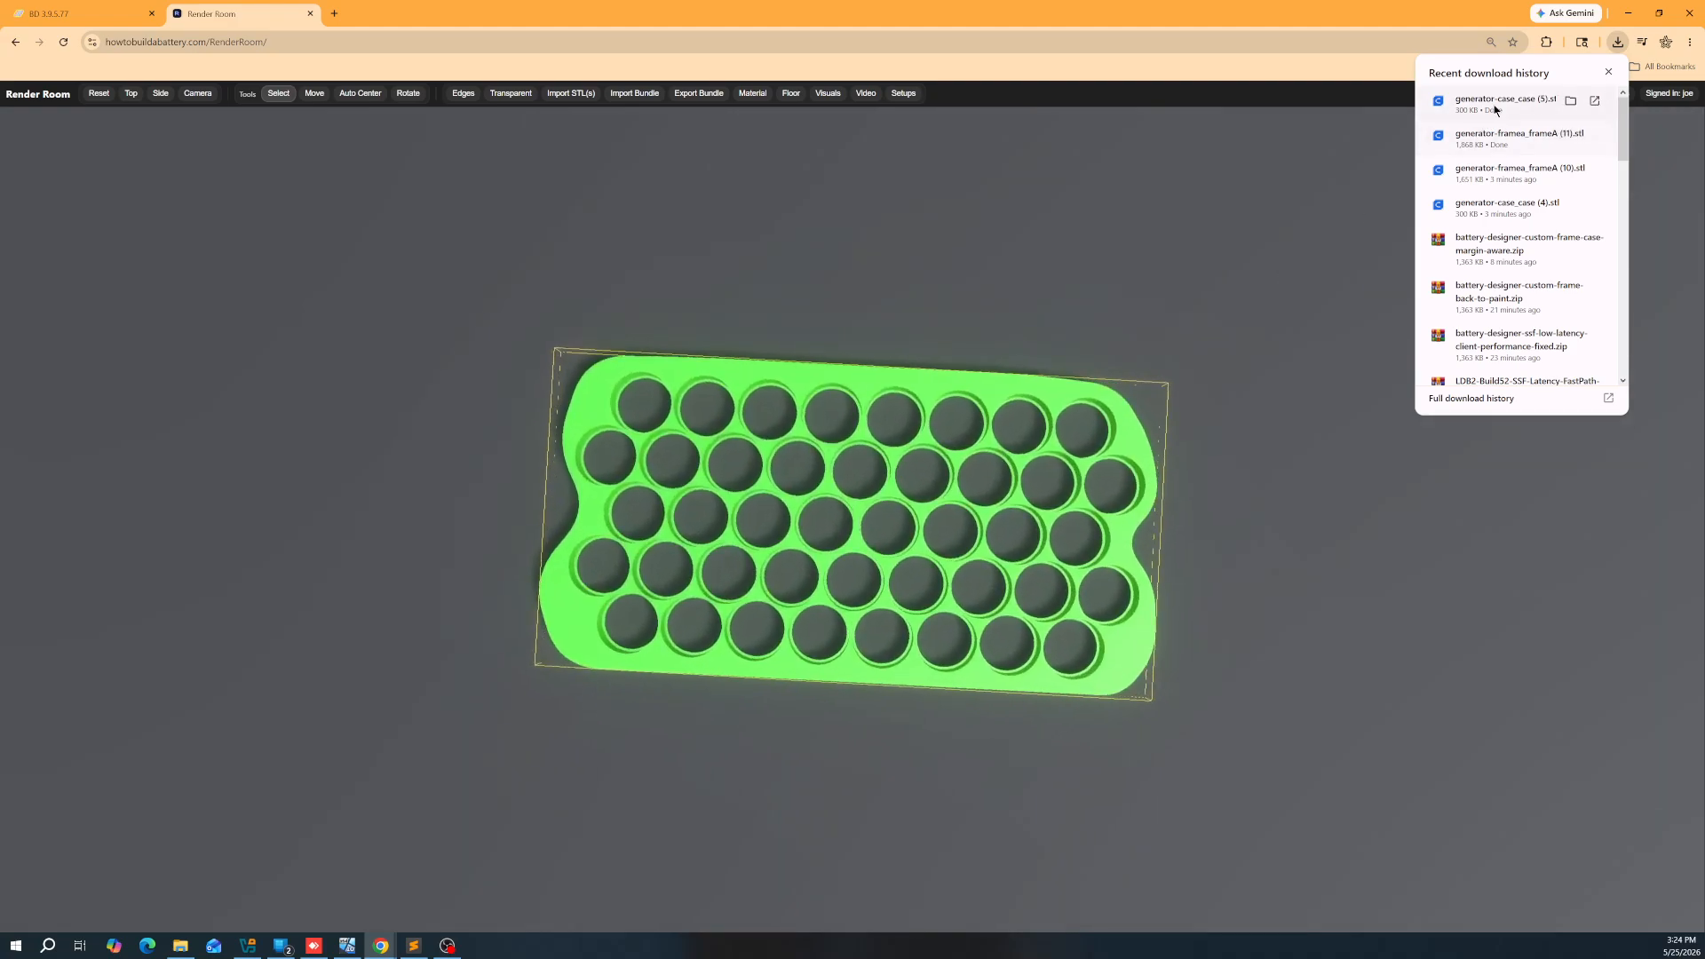
pyautogui.moveTo(1496, 110); pyautogui.dragTo(1117, 247)
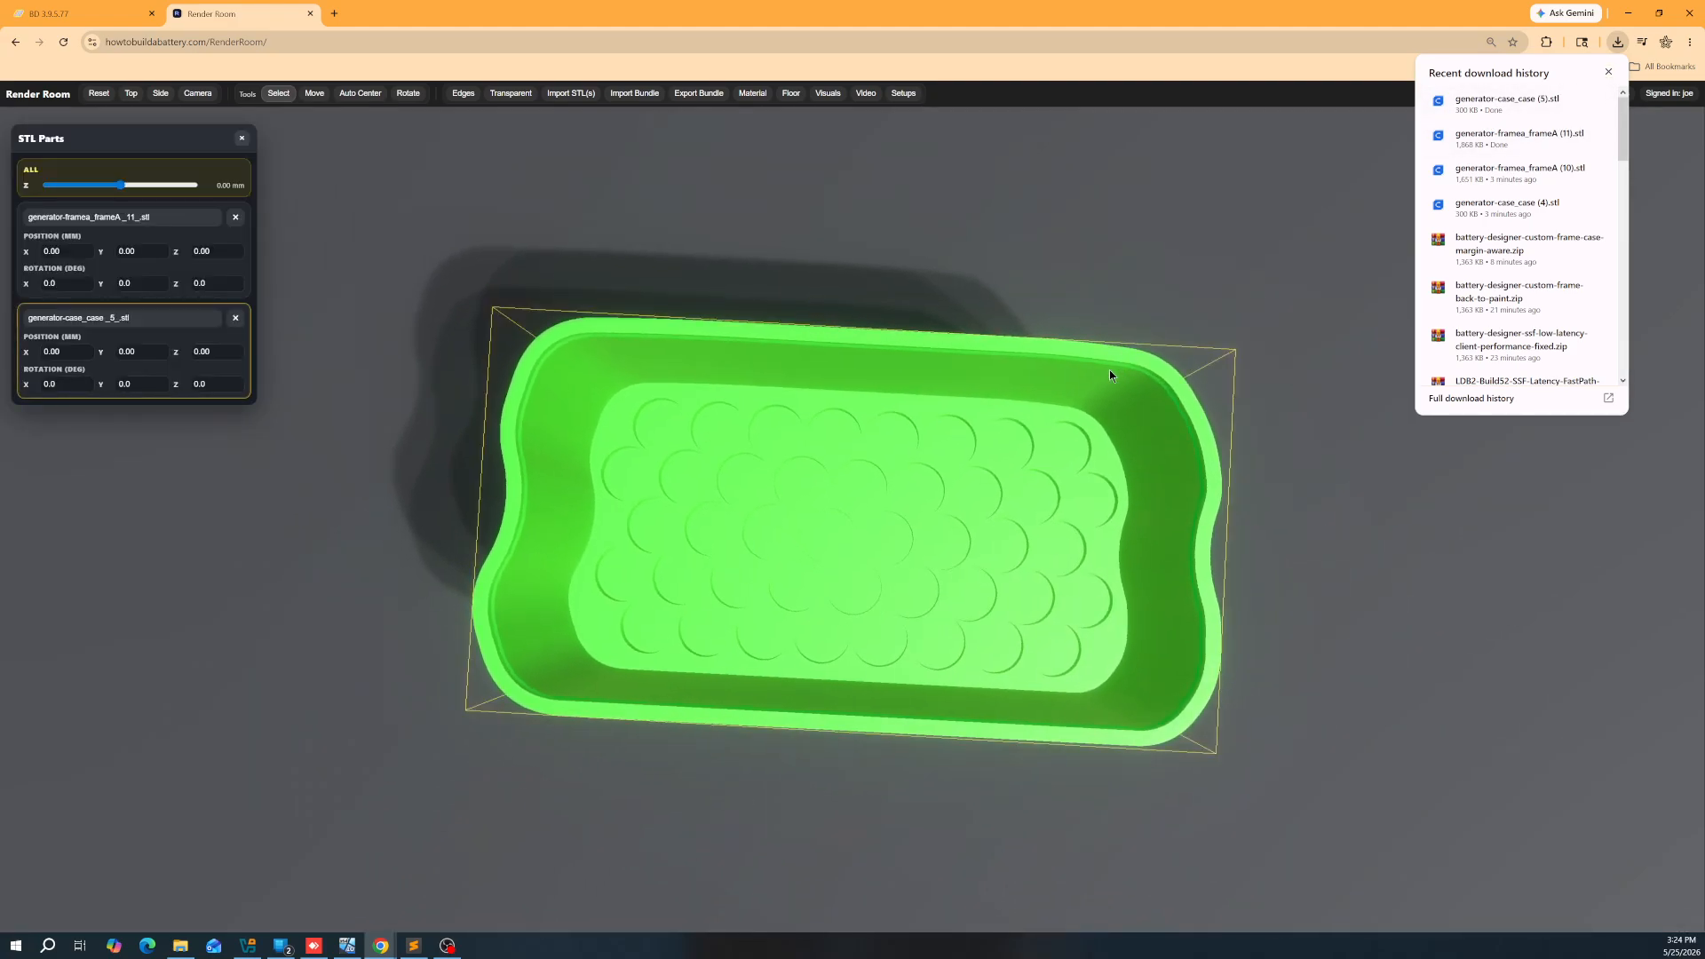
# Step: Recolor the imported case dark purple (RGB 40, 20, 118) and inspect how the frame fits inside it
pyautogui.click(751, 92)
pyautogui.click(842, 171)
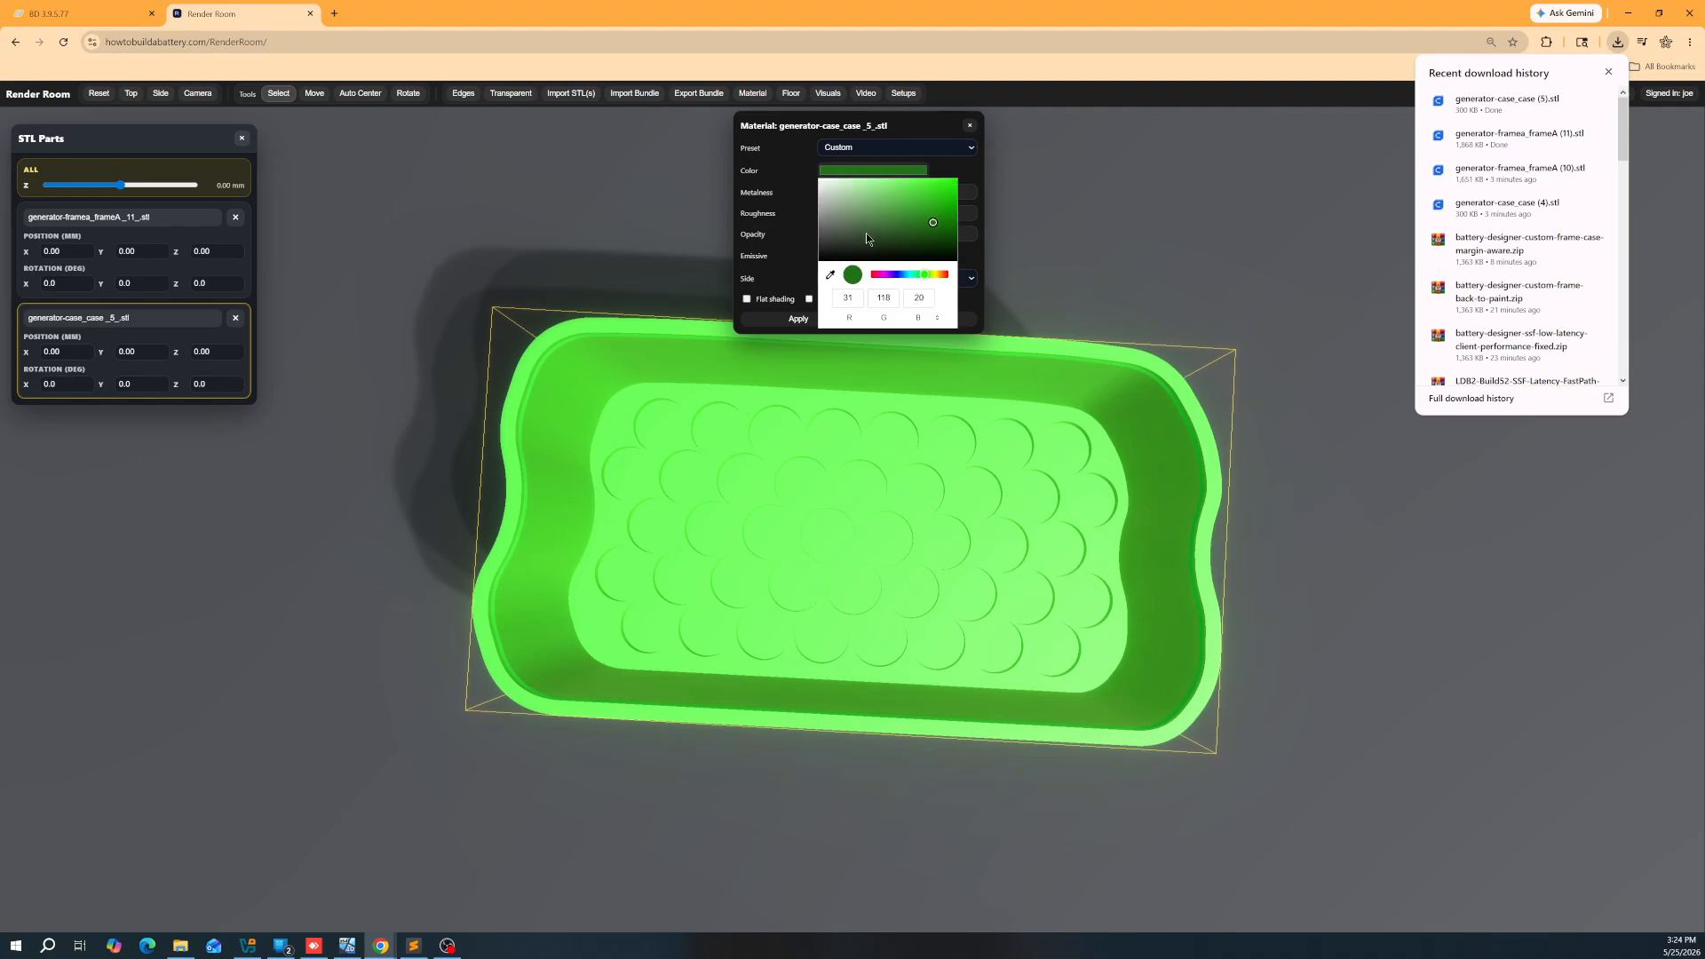
pyautogui.moveTo(897, 274); pyautogui.dragTo(893, 275)
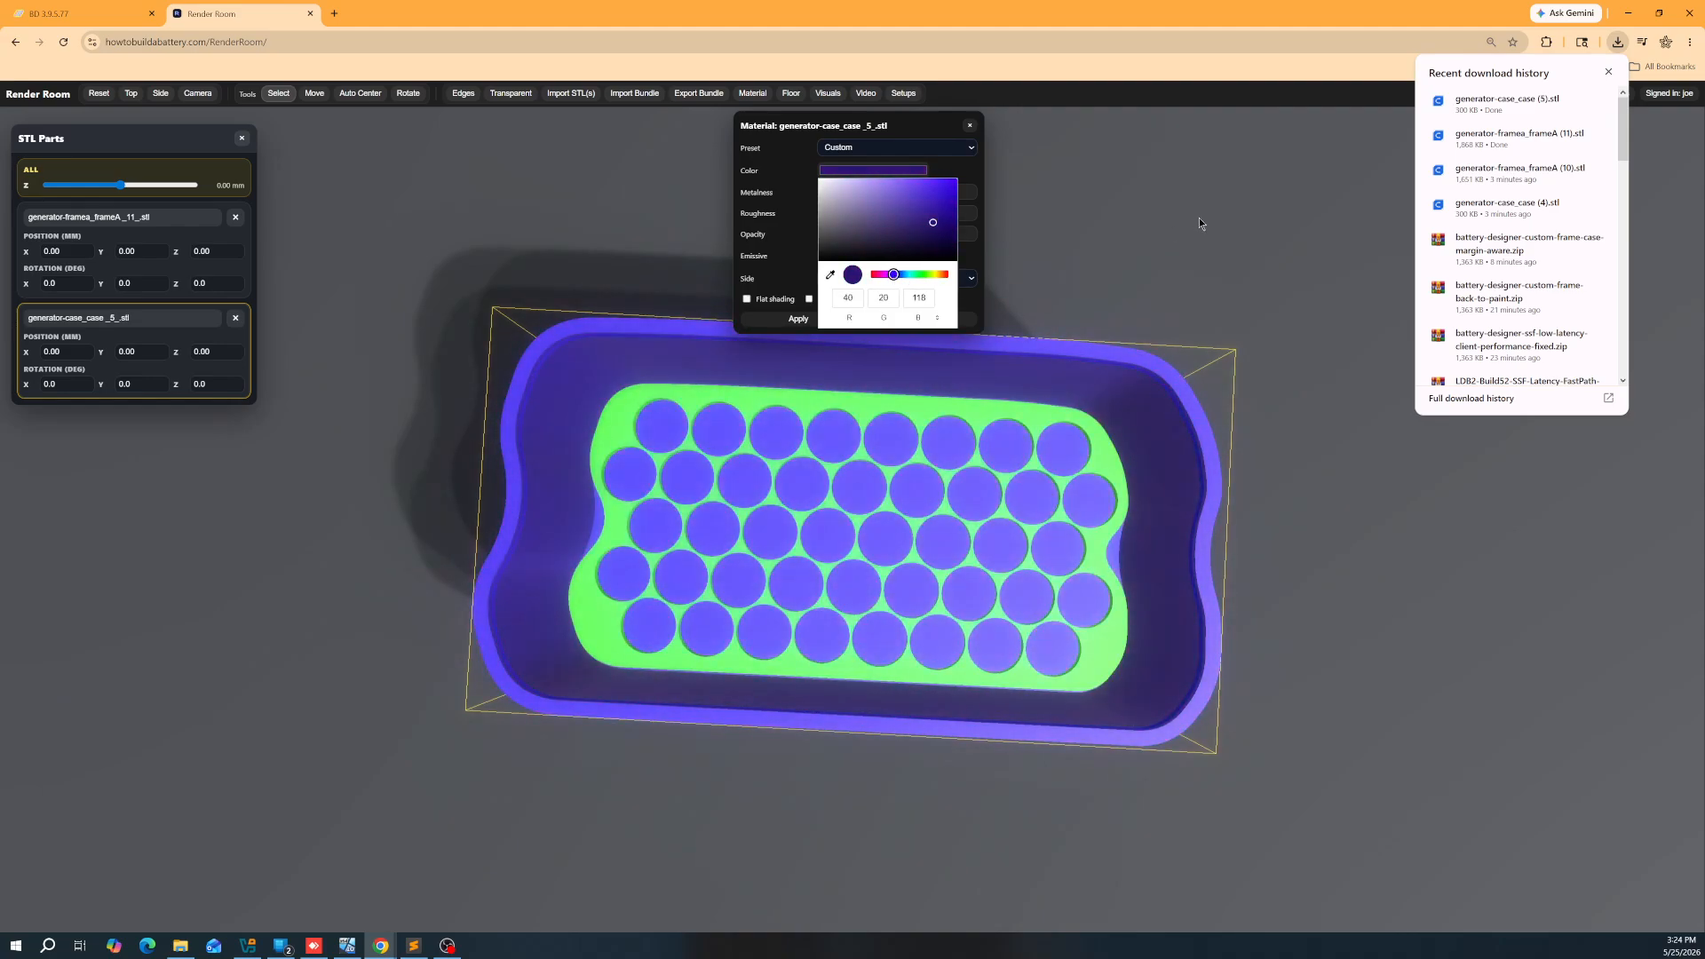
pyautogui.click(1191, 257)
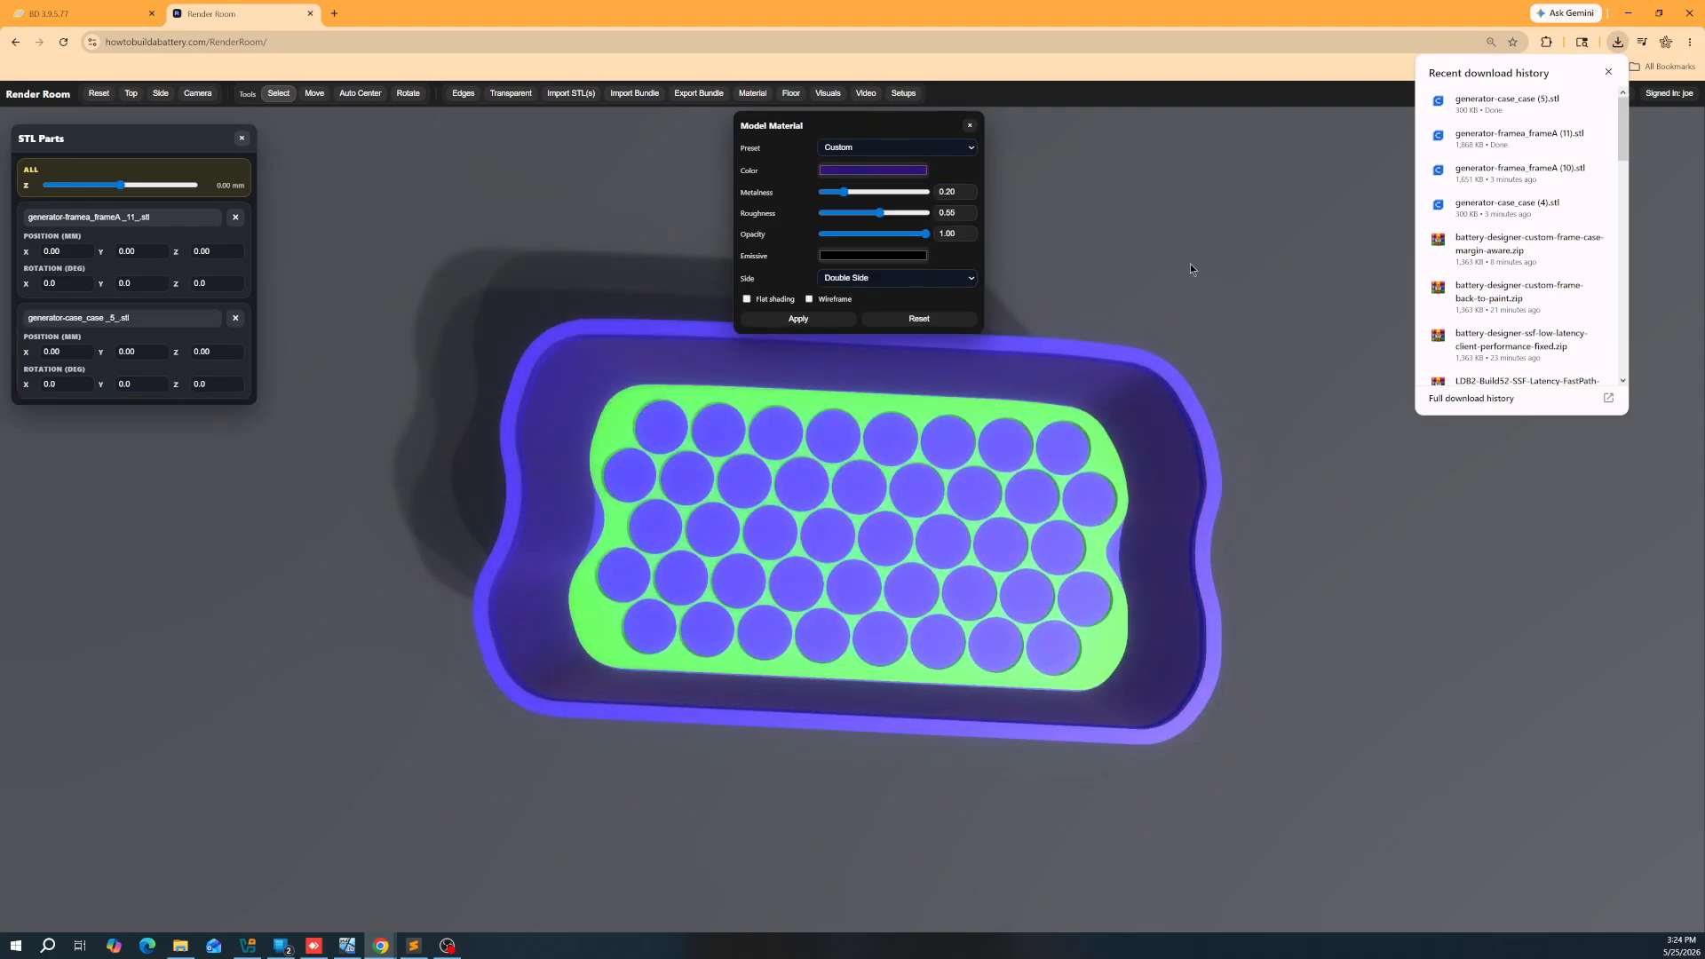
pyautogui.click(970, 126)
pyautogui.moveTo(1133, 253); pyautogui.dragTo(1085, 476)
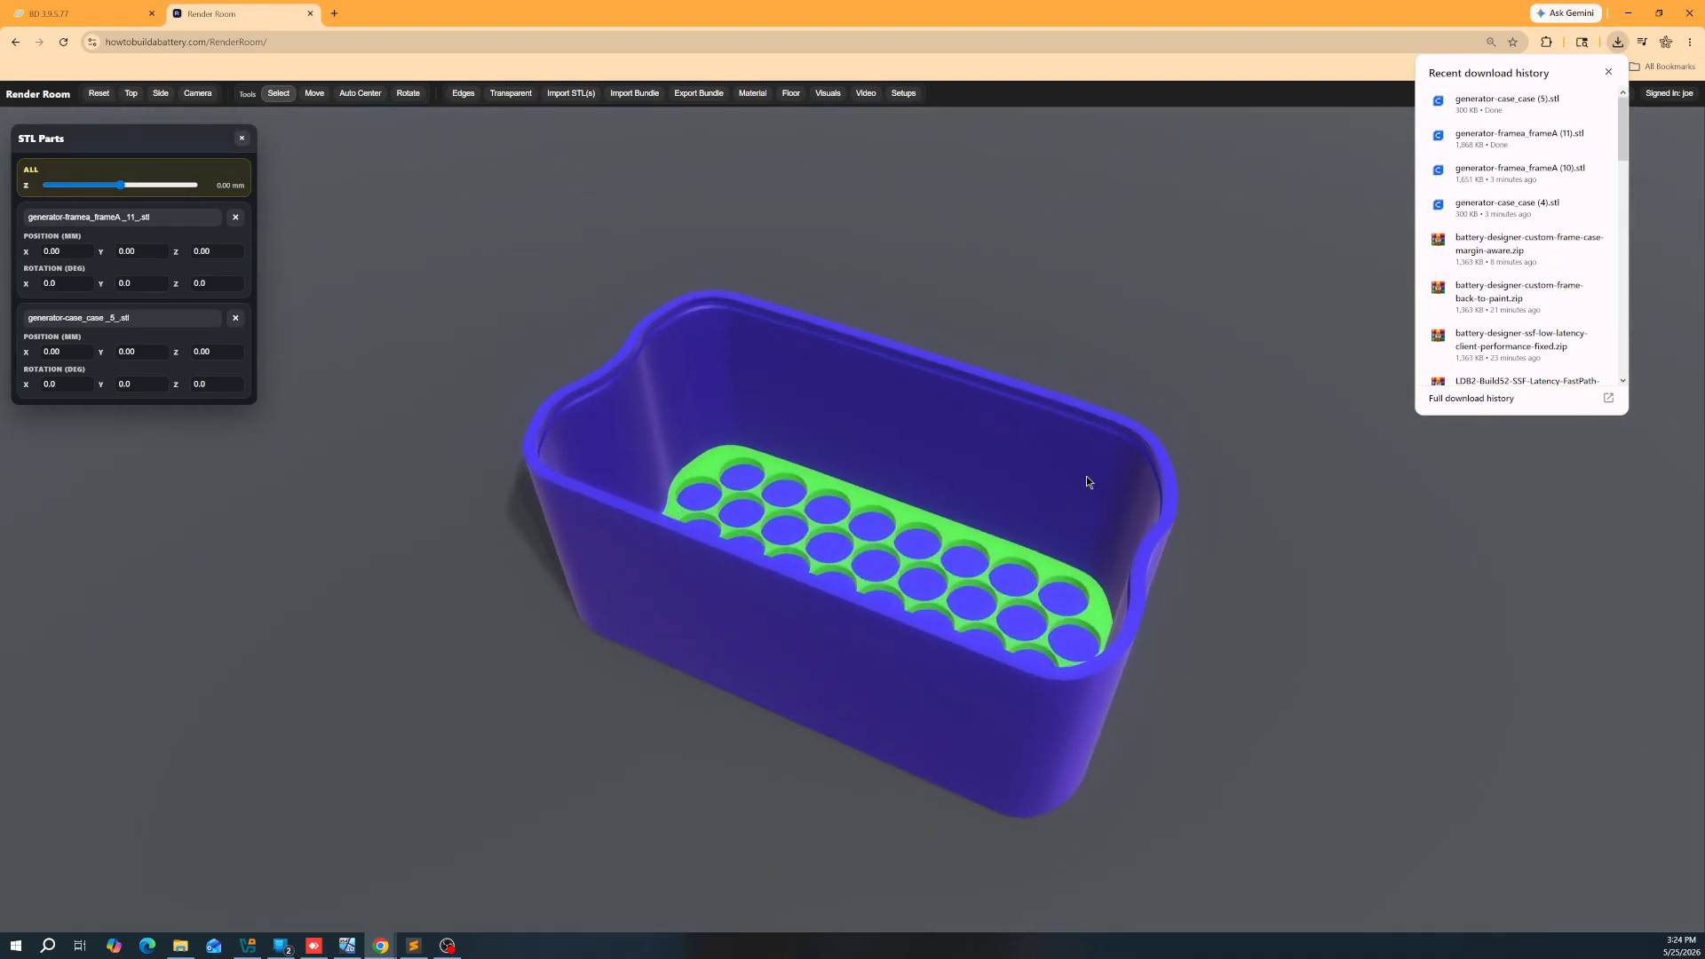